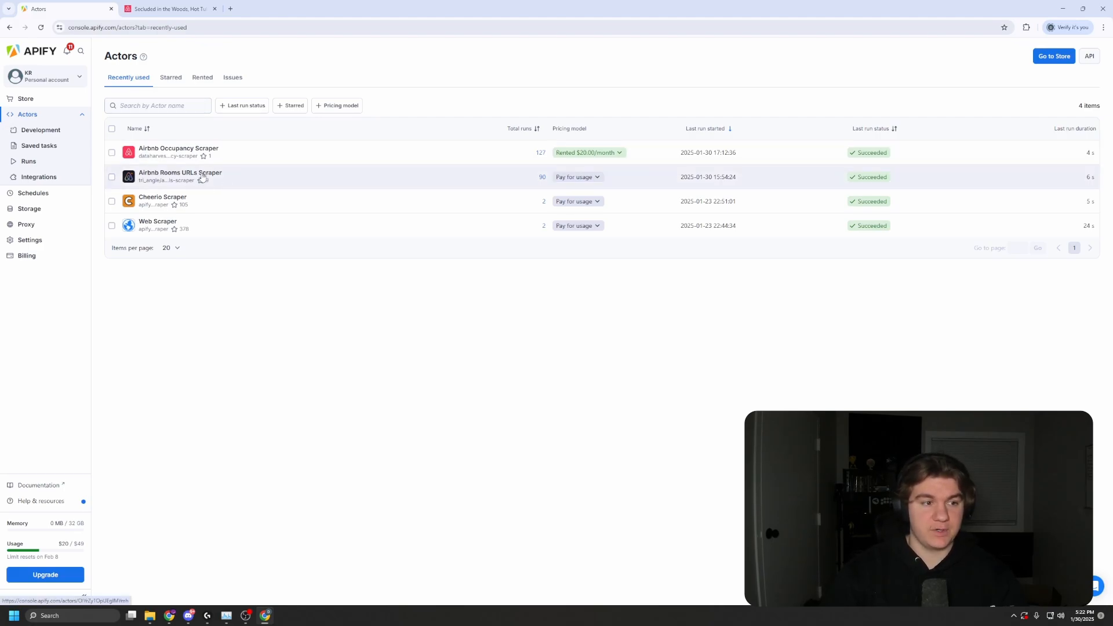
Search the Apify Store for "airbnb rooms url" and open the Airbnb Rooms URLs Scraper.
left_click(57, 100)
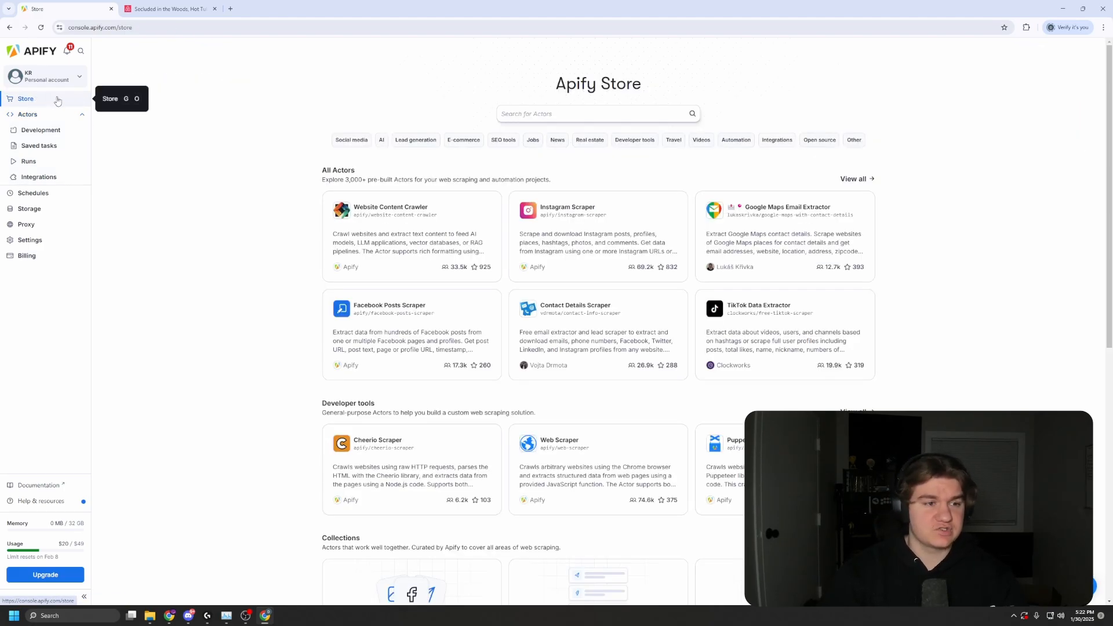
left_click(533, 117)
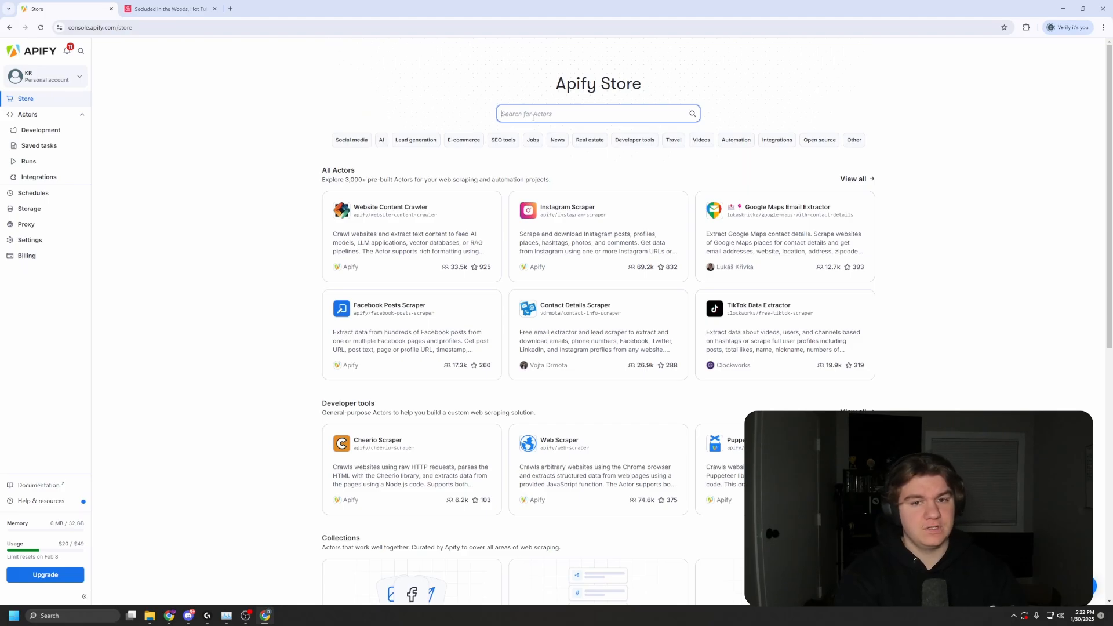
type("rooms url")
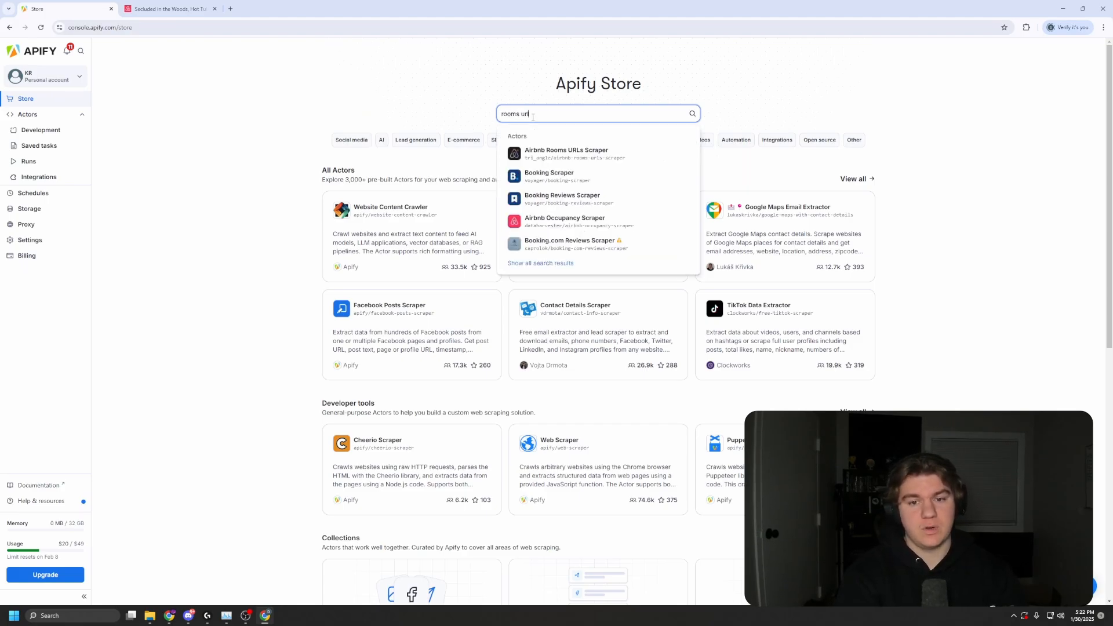
key("ctrl+a")
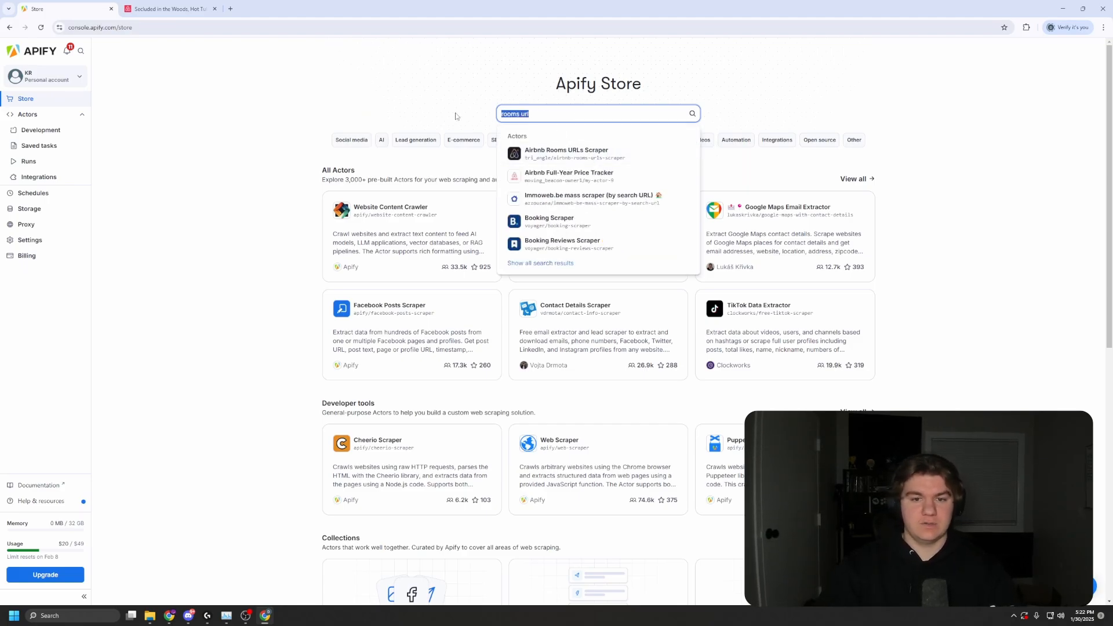
type("air")
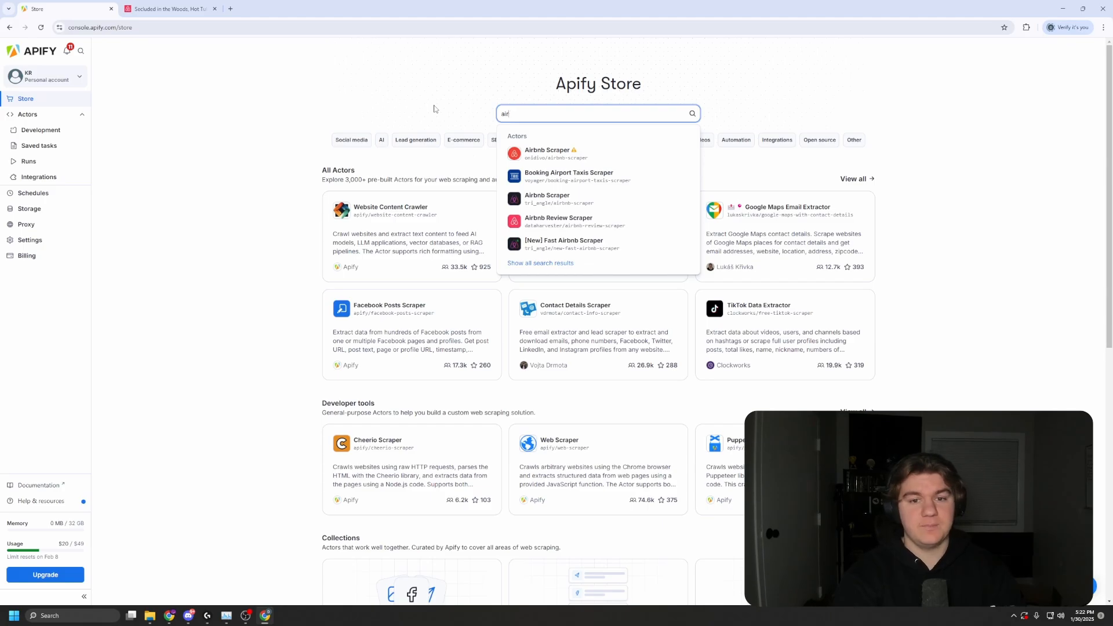
type("bnb rooms url")
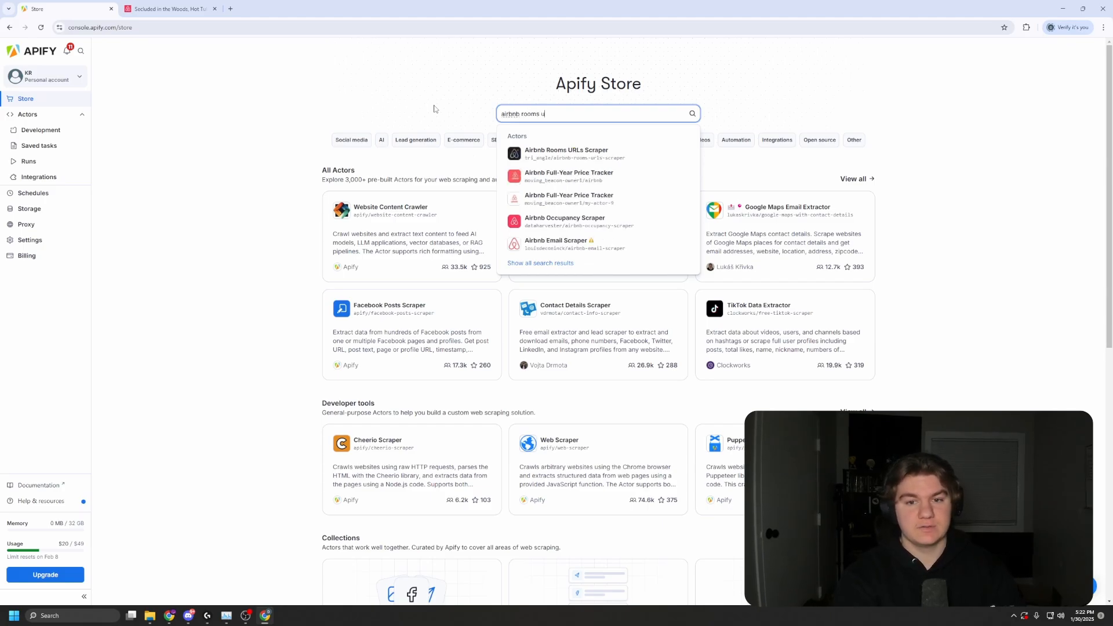
key("Return")
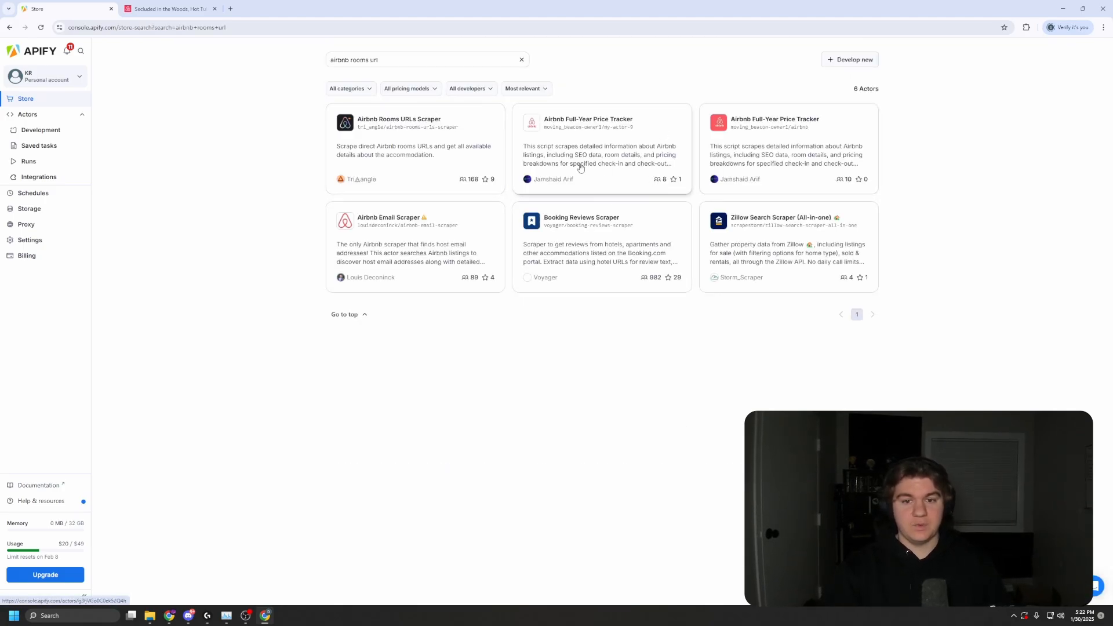
left_click(442, 122)
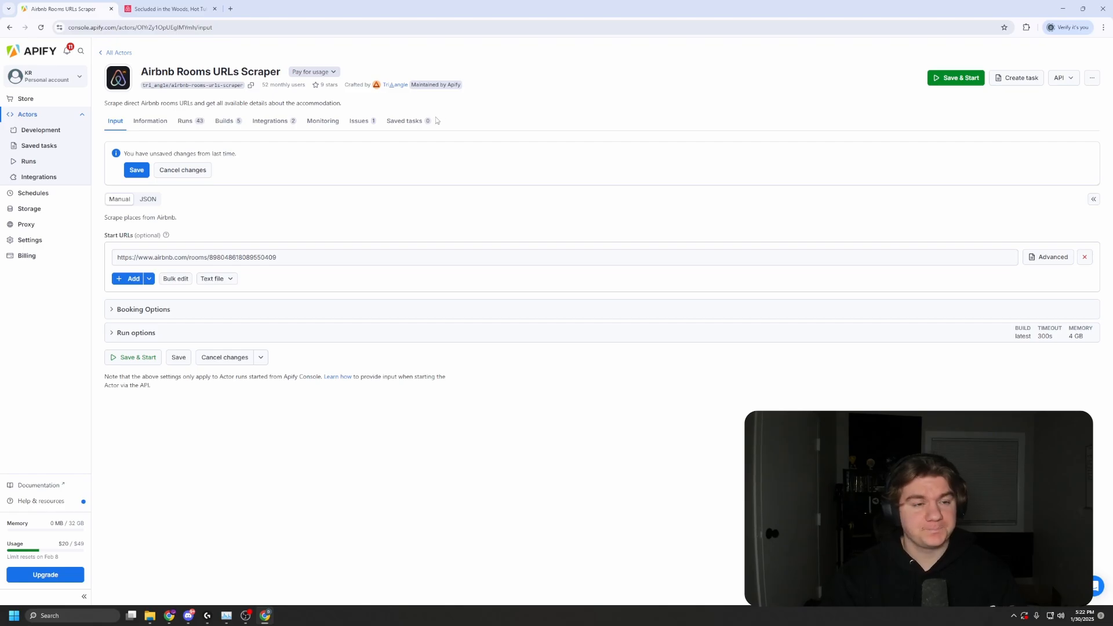
left_click(166, 10)
left_click(207, 66)
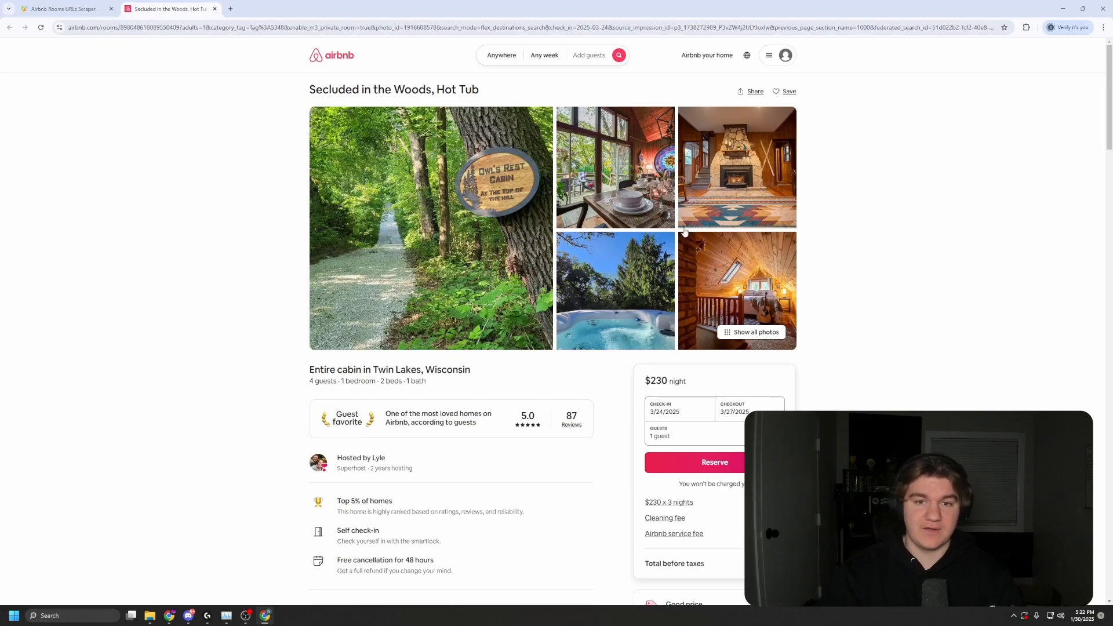
left_click(120, 29)
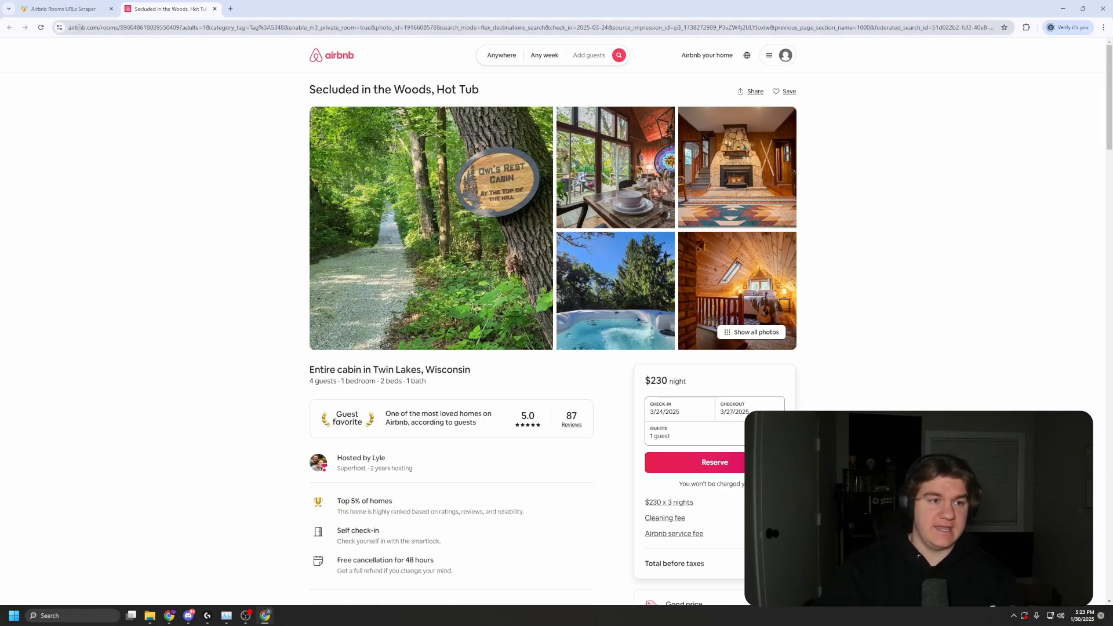
left_click(75, 28)
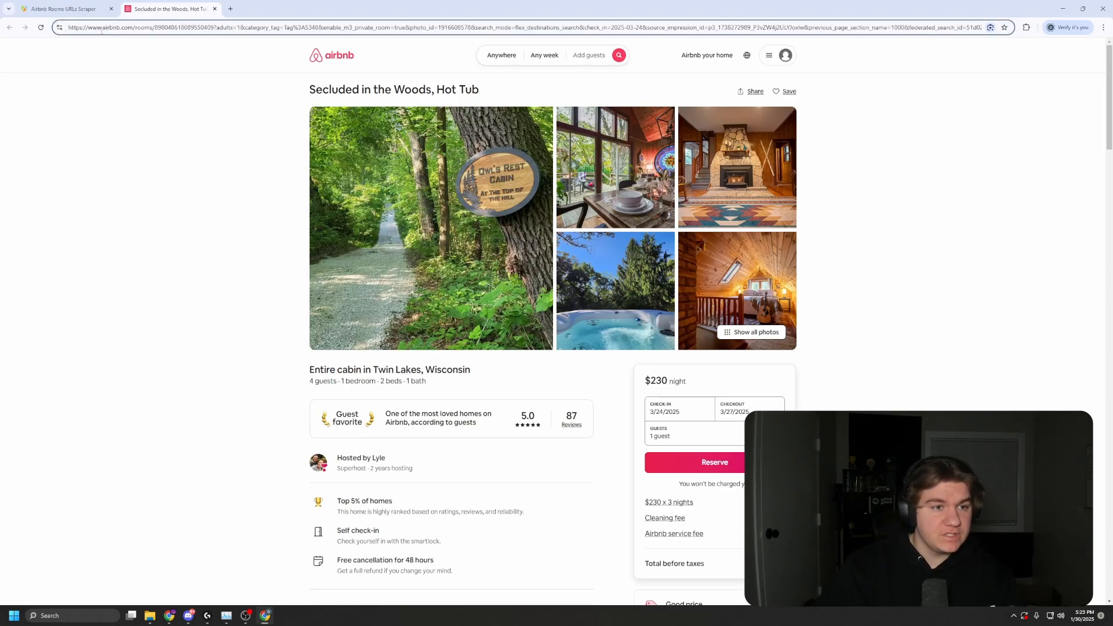
left_click_drag(103, 28, 213, 35)
key("ctrl+c")
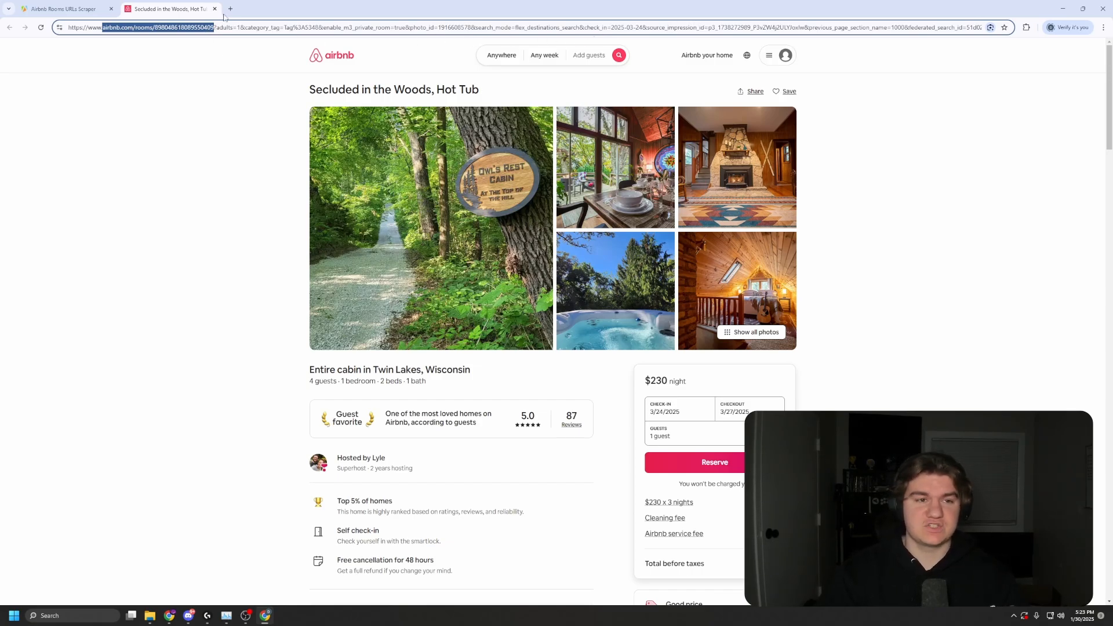
left_click(61, 7)
left_click(172, 257)
key("ctrl+a")
key("BackSpace")
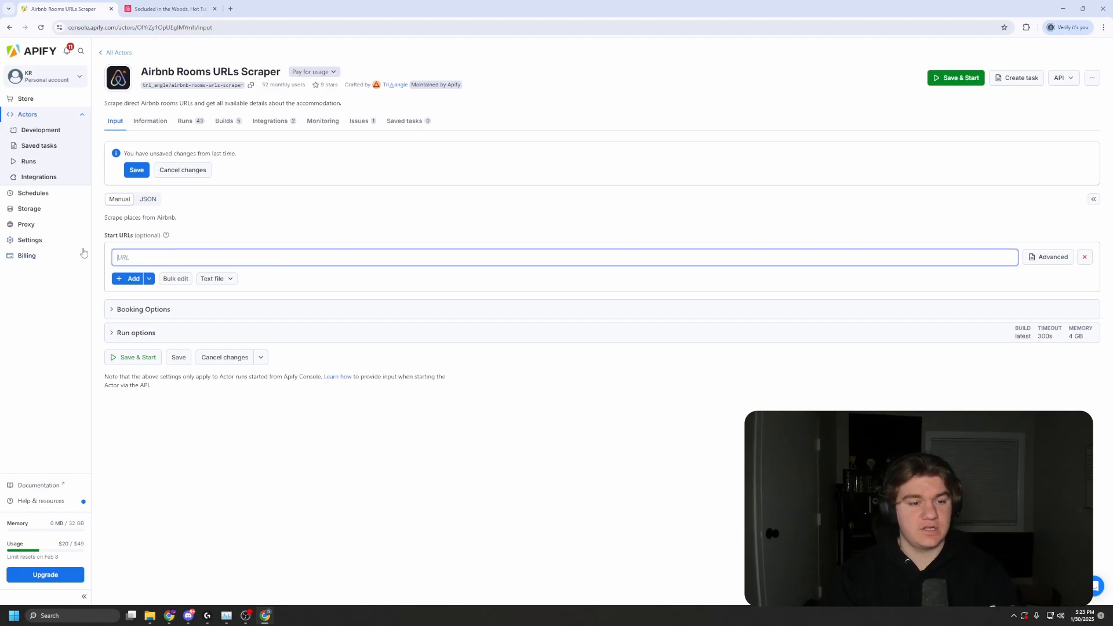
key("ctrl+v")
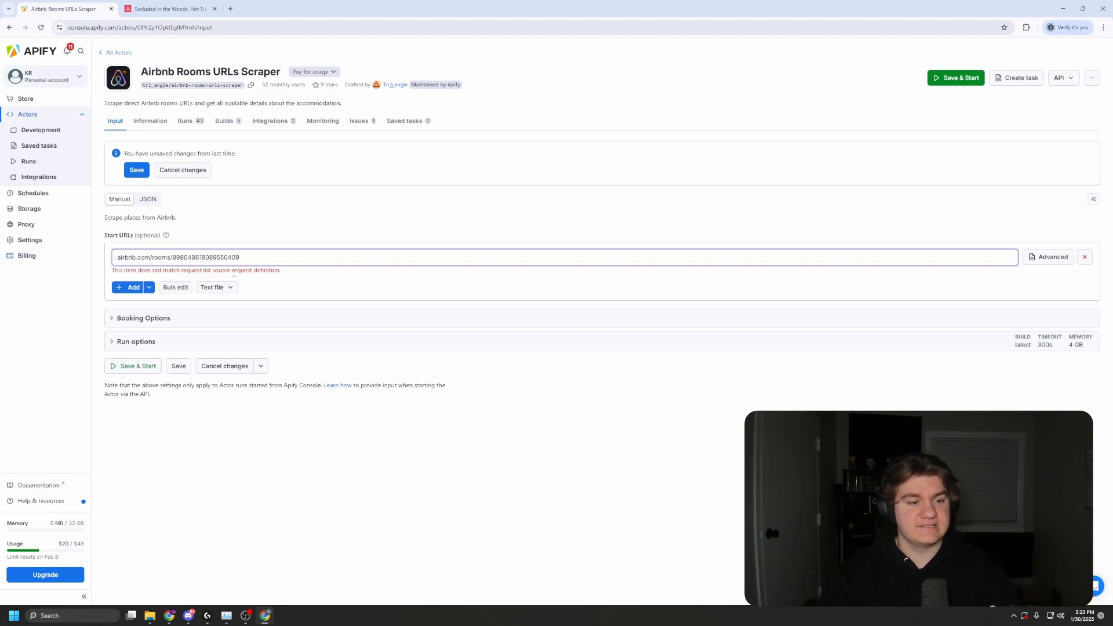
left_click(295, 282)
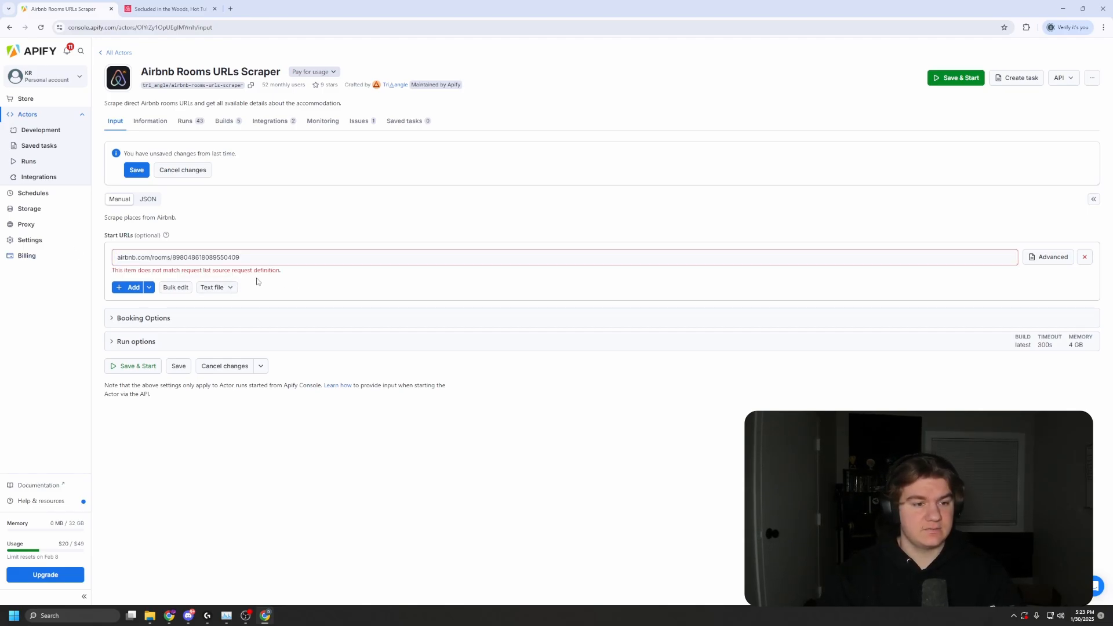
left_click(162, 9)
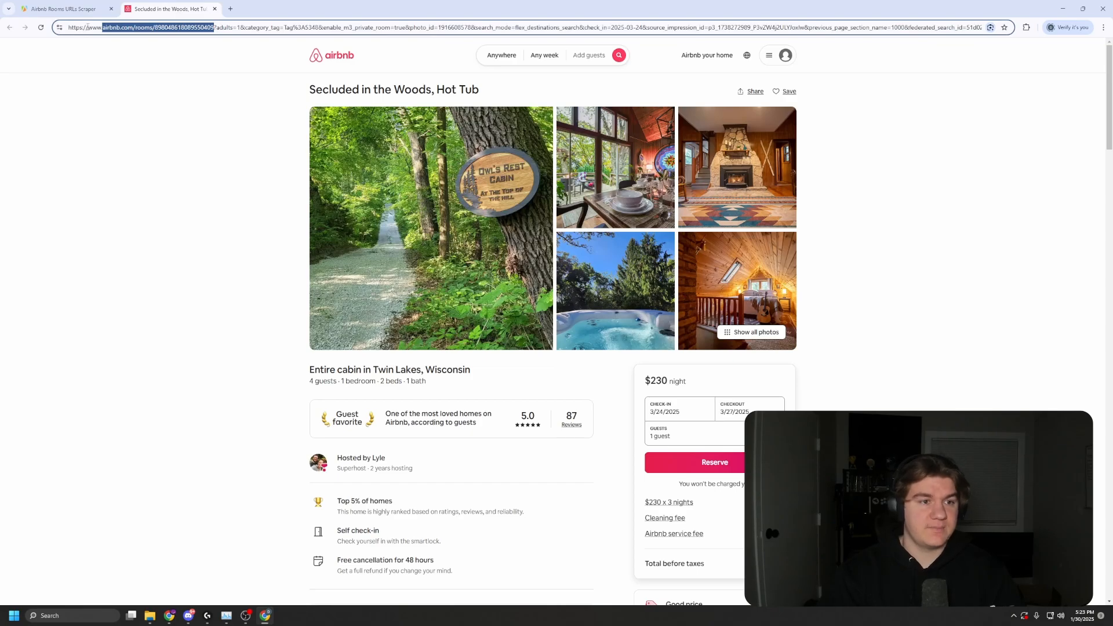
left_click_drag(88, 28, 218, 33)
key("ctrl+c")
key("ctrl+shift+Tab")
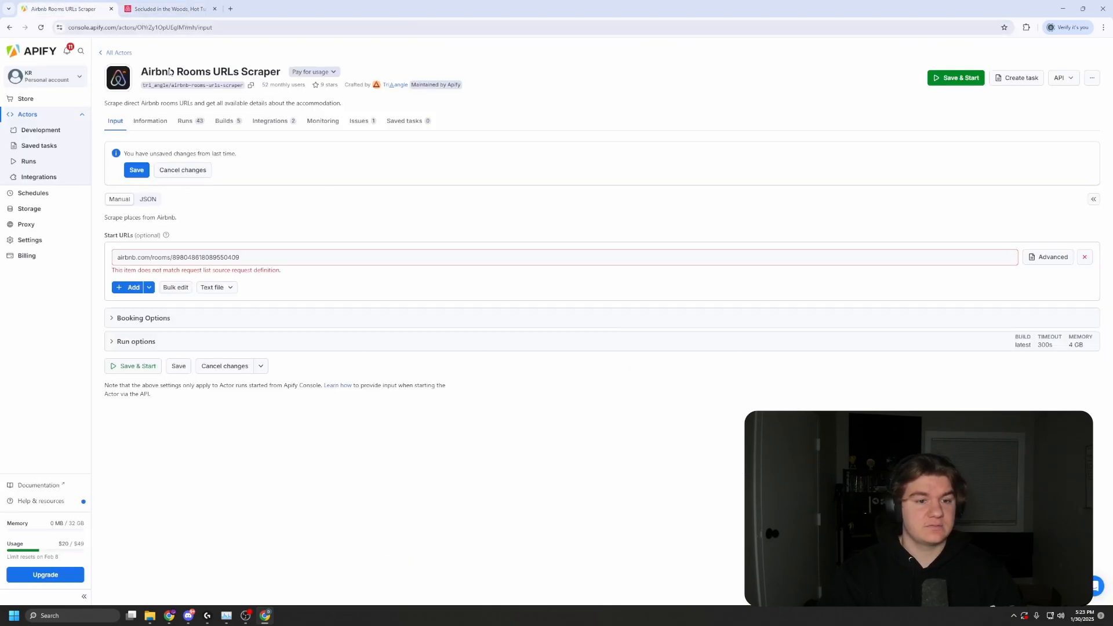
left_click(267, 255)
key("ctrl+a")
key("ctrl+v")
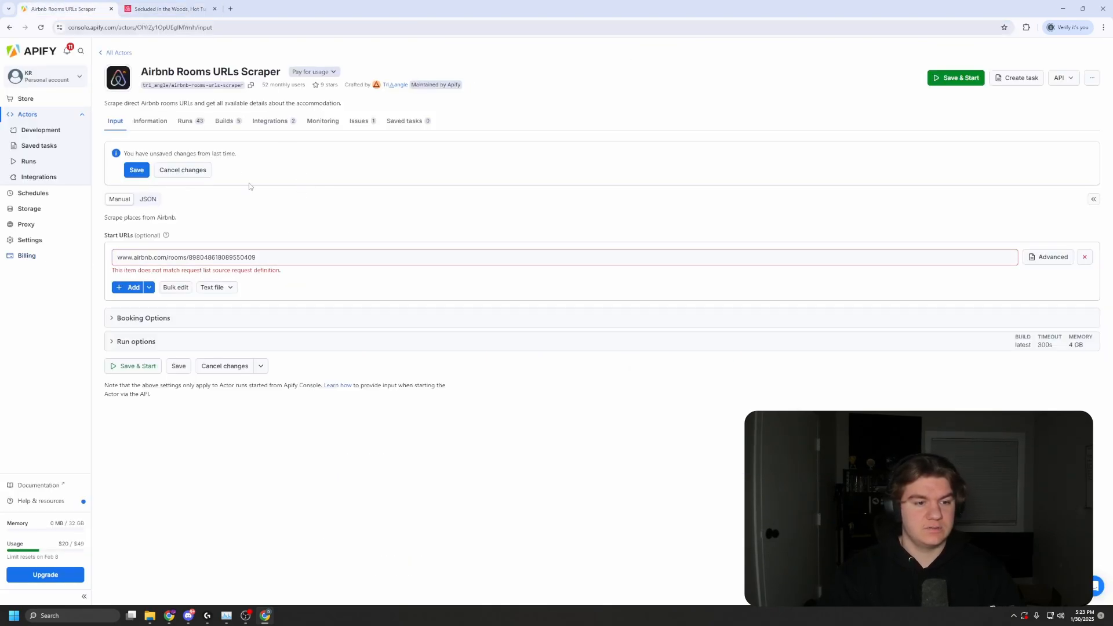
key("ctrl+Tab")
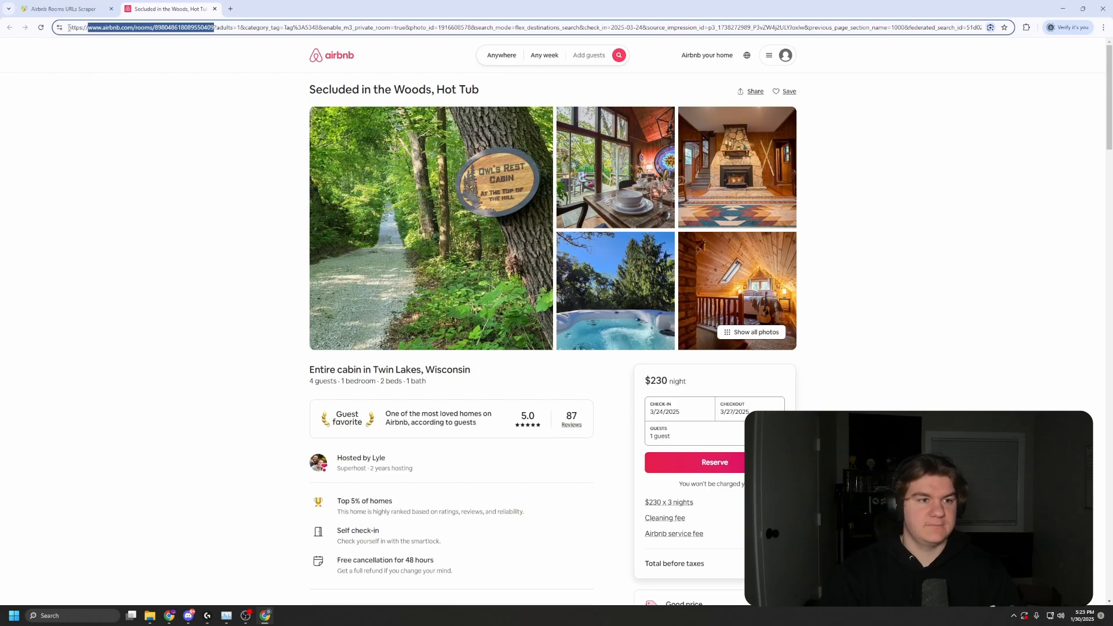
left_click_drag(69, 27, 214, 29)
key("ctrl+c")
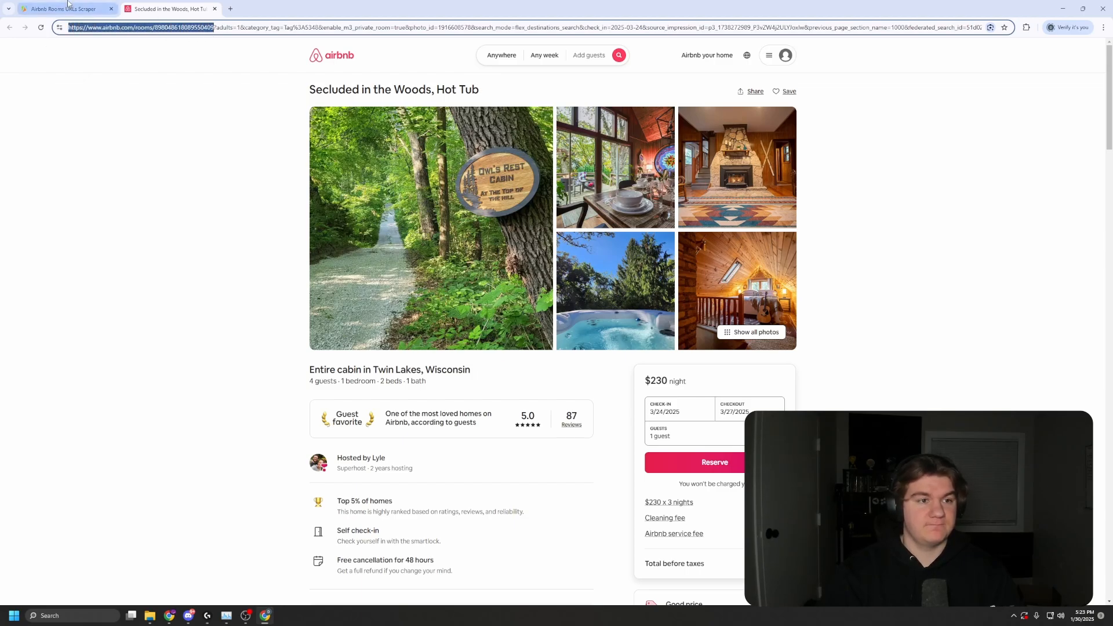
left_click(64, 9)
left_click(290, 257)
key("ctrl+a")
key("ctrl+v")
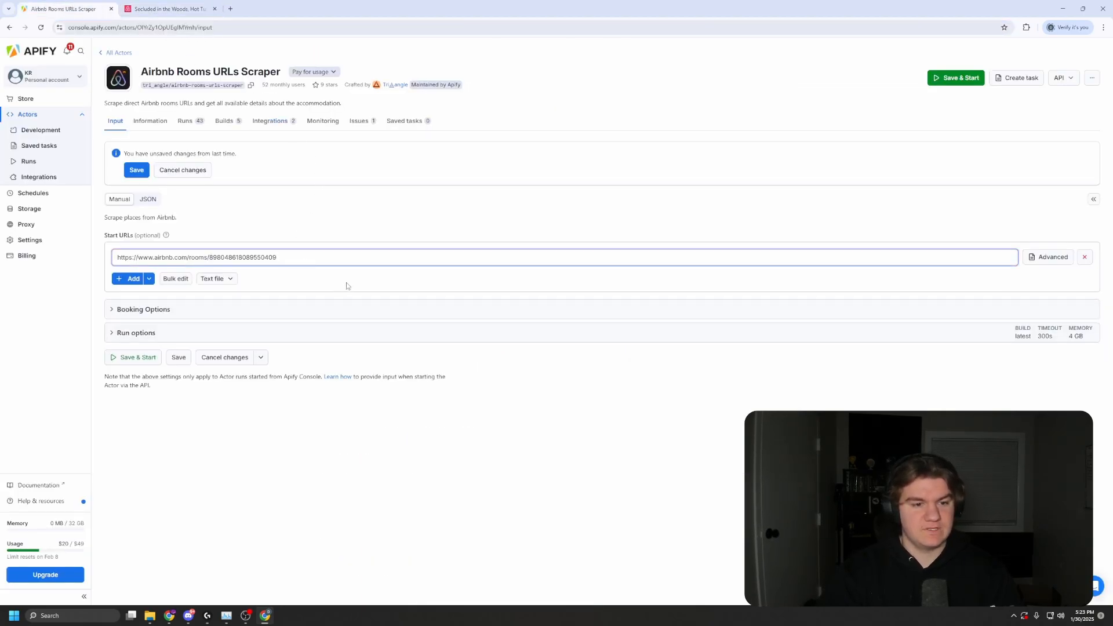
left_click(346, 284)
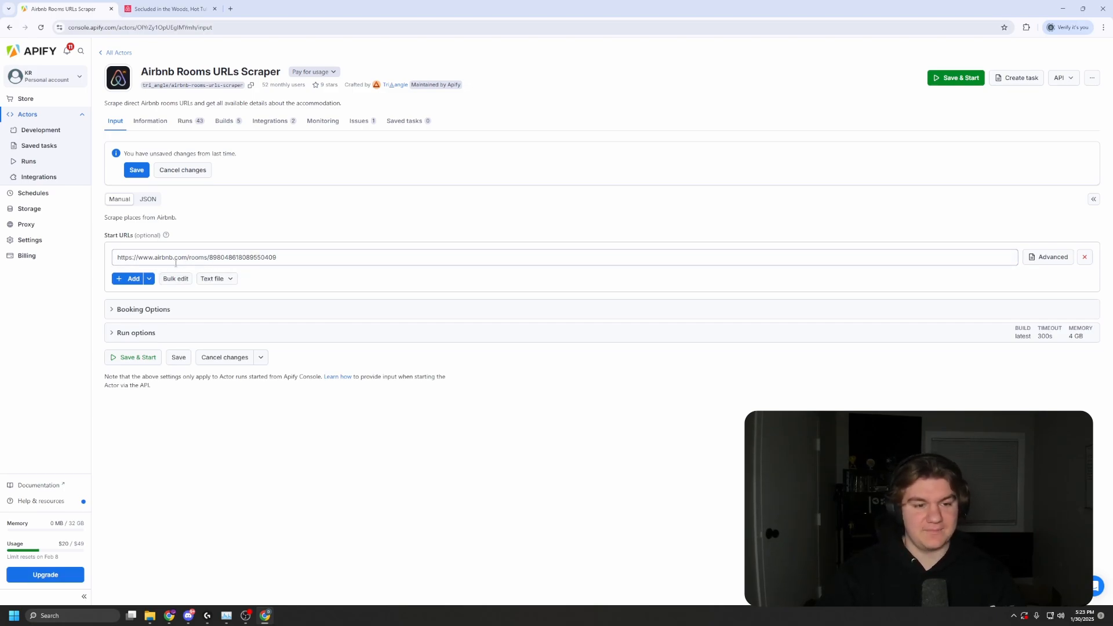
left_click(286, 257)
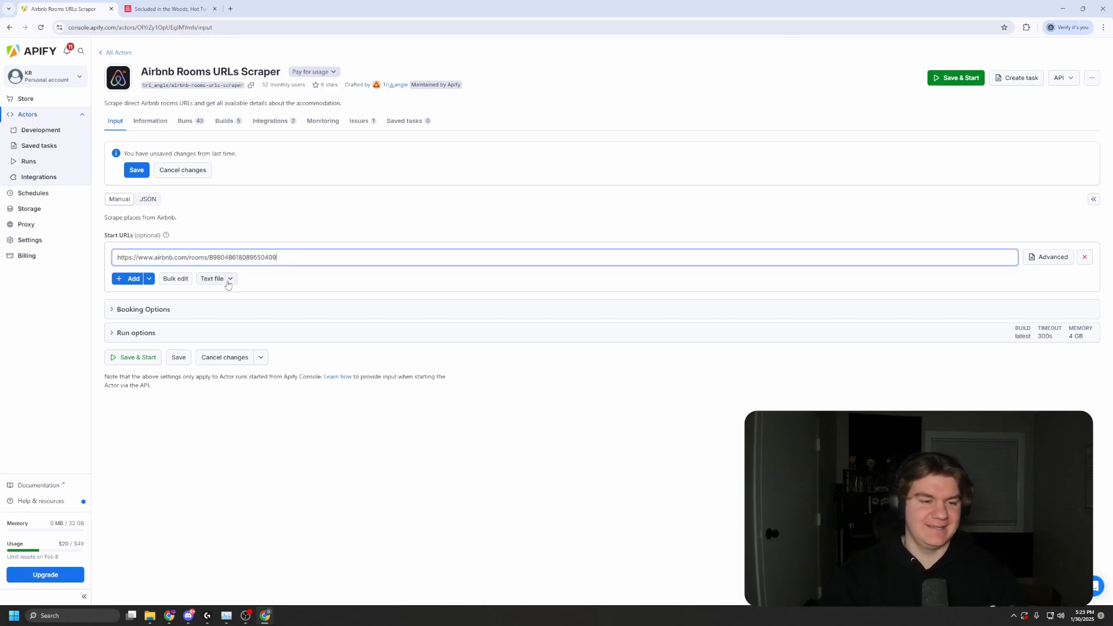
left_click(296, 282)
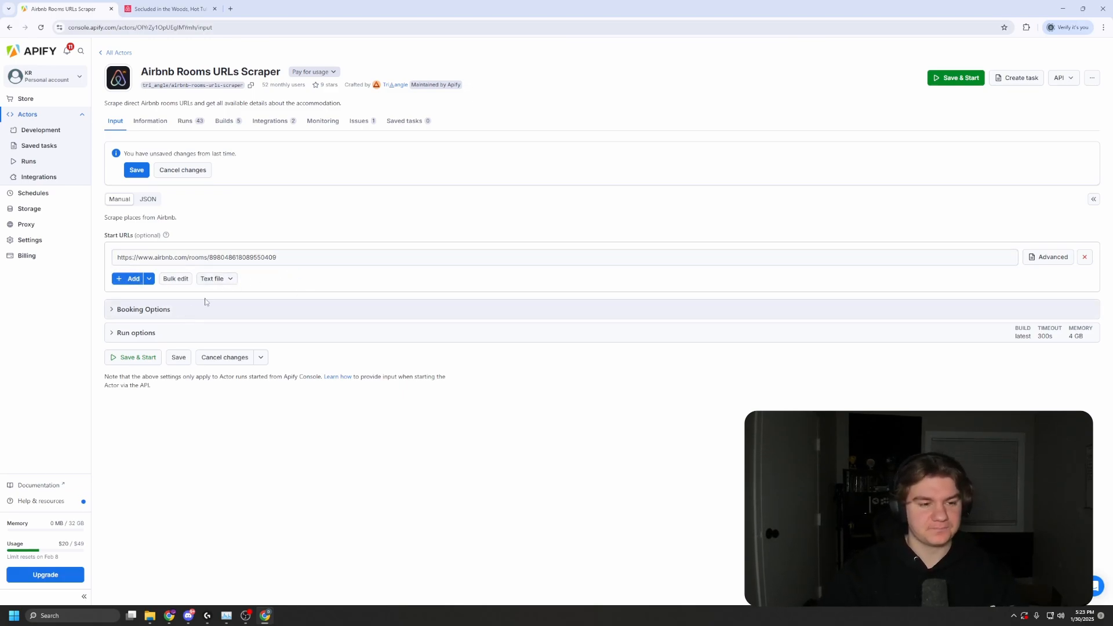
Expand the scraper's booking options and compare its check-in and check-out dates with the reservation dates on the Airbnb listing.
left_click(121, 311)
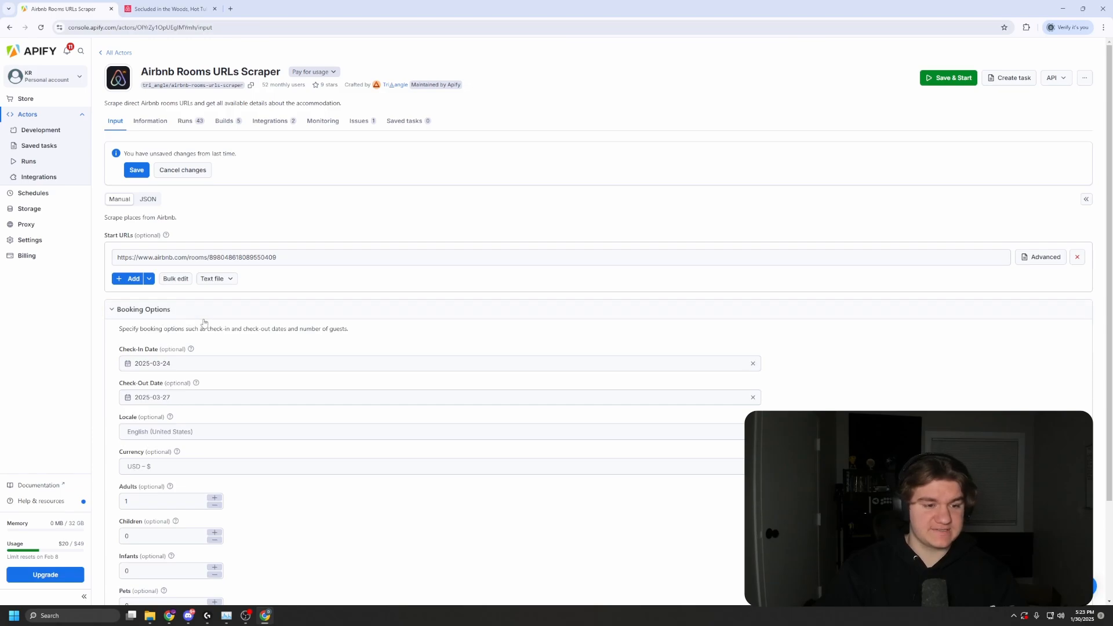
scroll(227, 347, "down", 1)
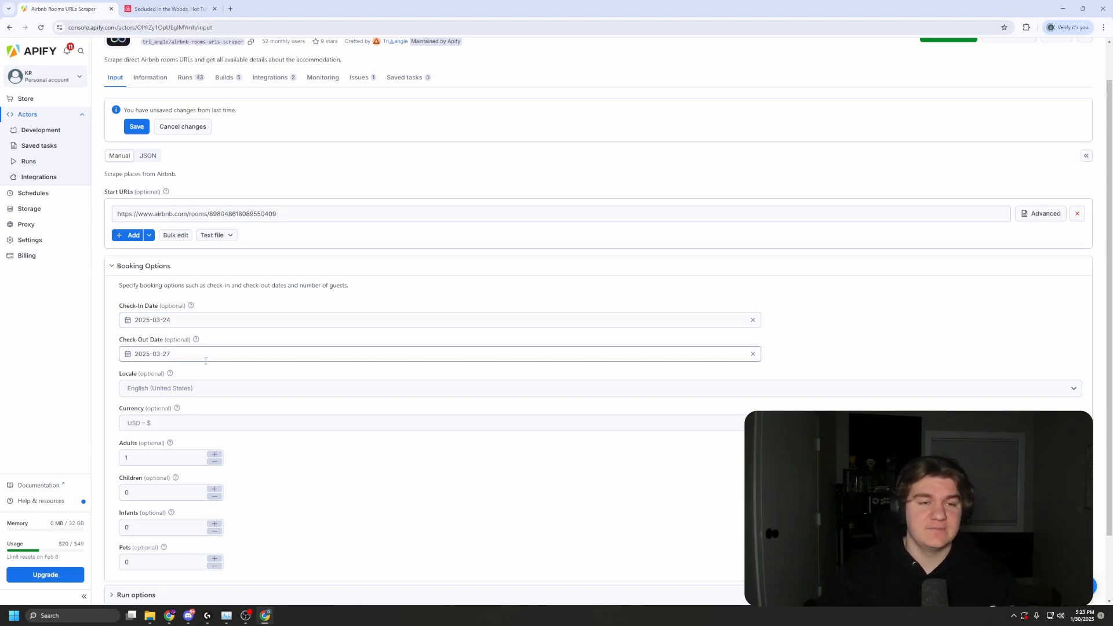
left_click(168, 9)
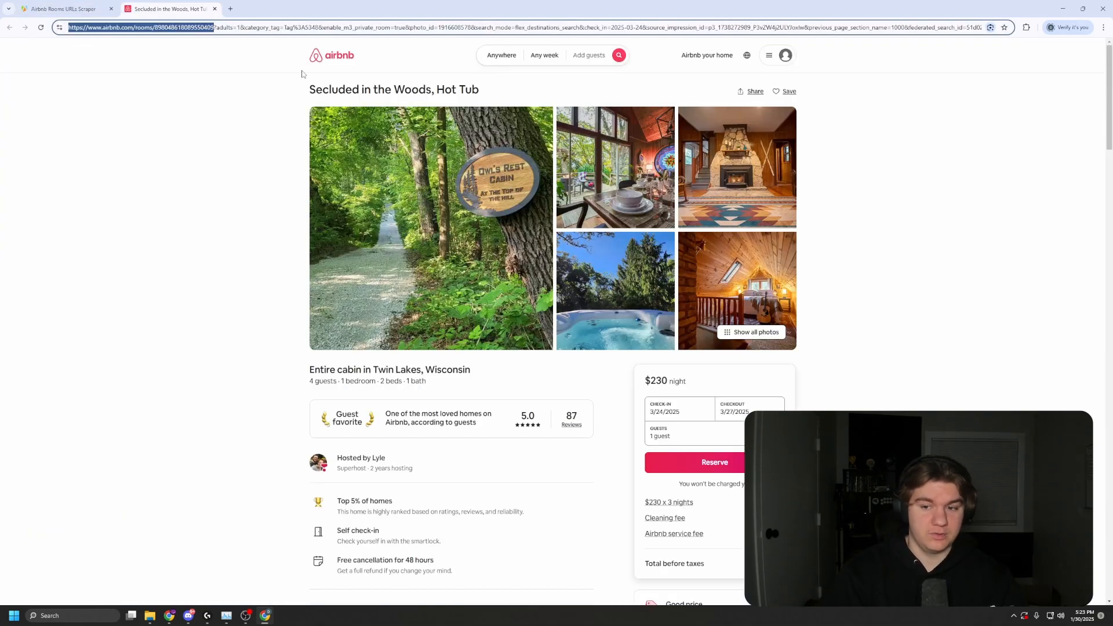
left_click(678, 411)
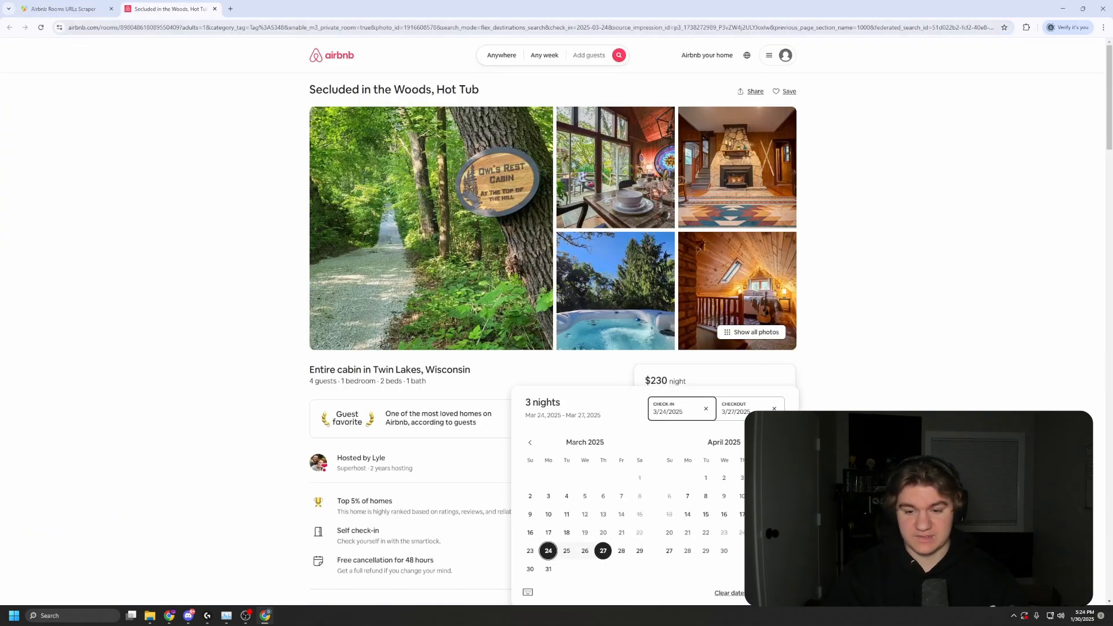
left_click(602, 552)
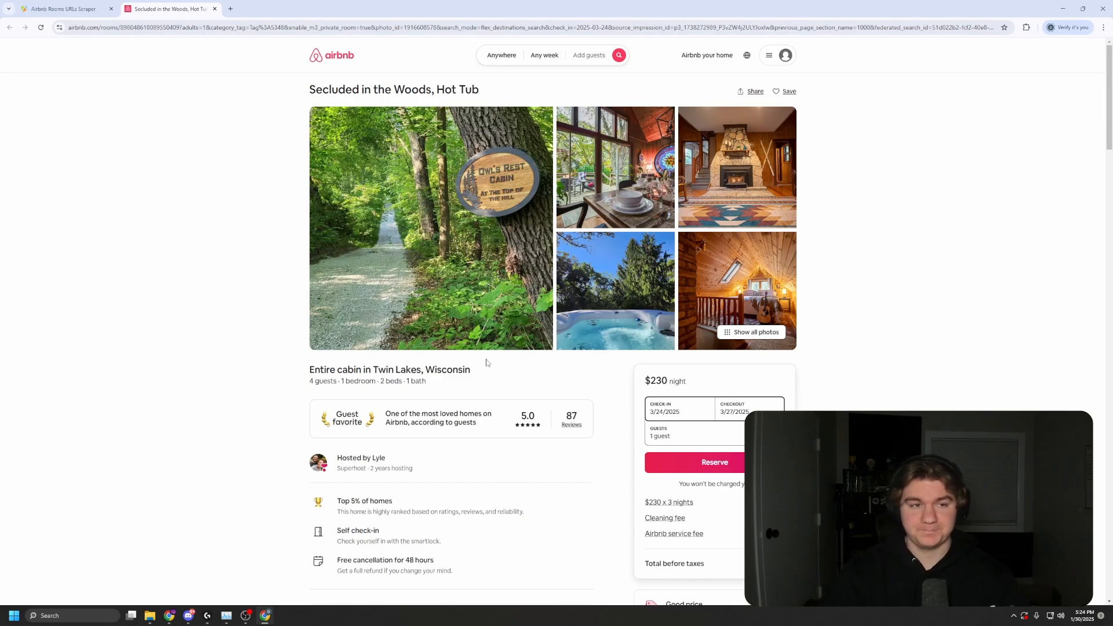
left_click(87, 9)
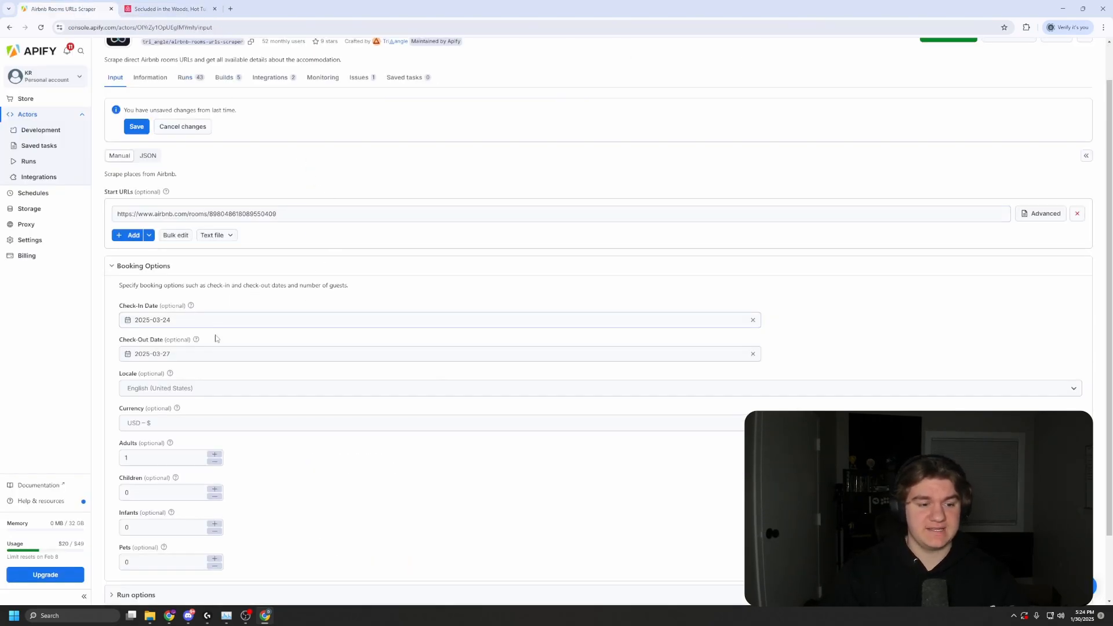
Review the booking options, save and start the scraper run, and open the run's output from the runs list.
scroll(155, 493, "down", 1)
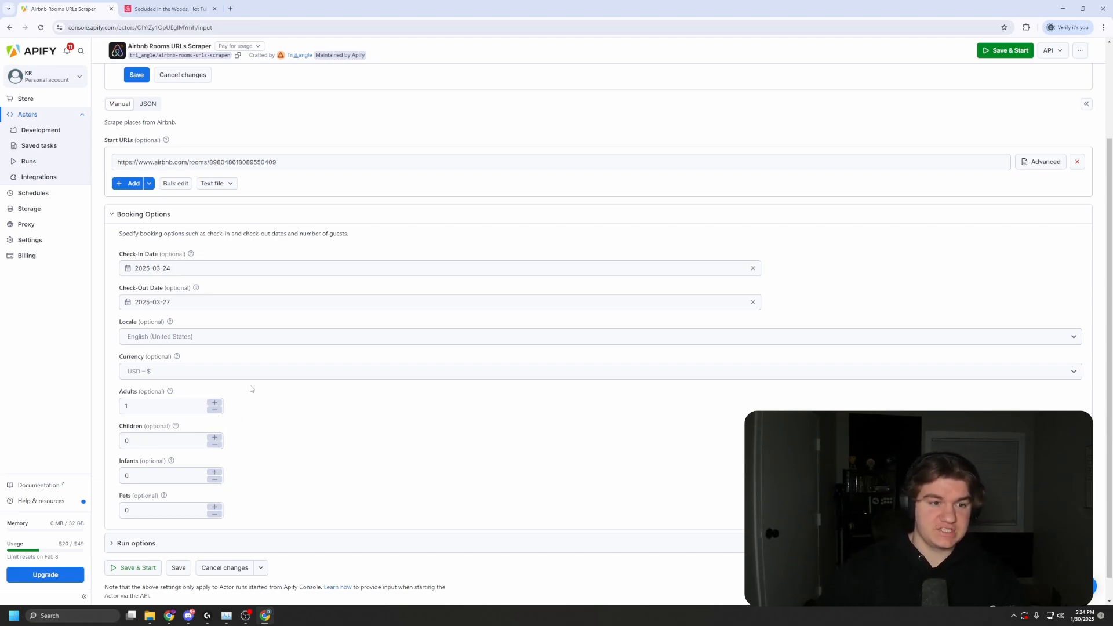
scroll(250, 388, "up", 2)
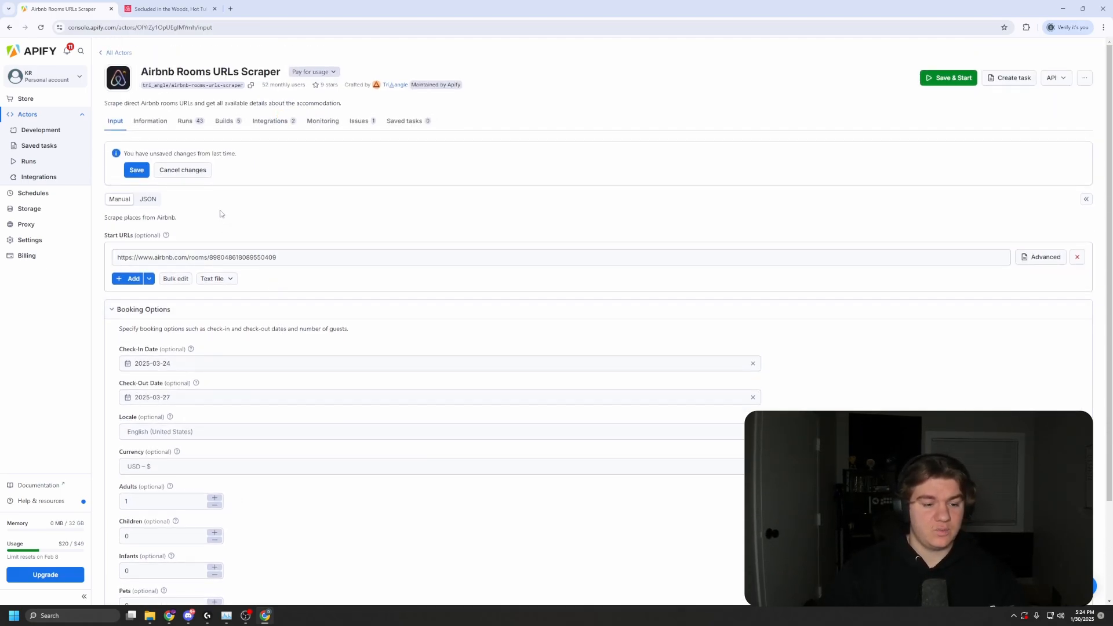
scroll(265, 488, "down", 2)
scroll(266, 488, "up", 2)
scroll(569, 278, "down", 1)
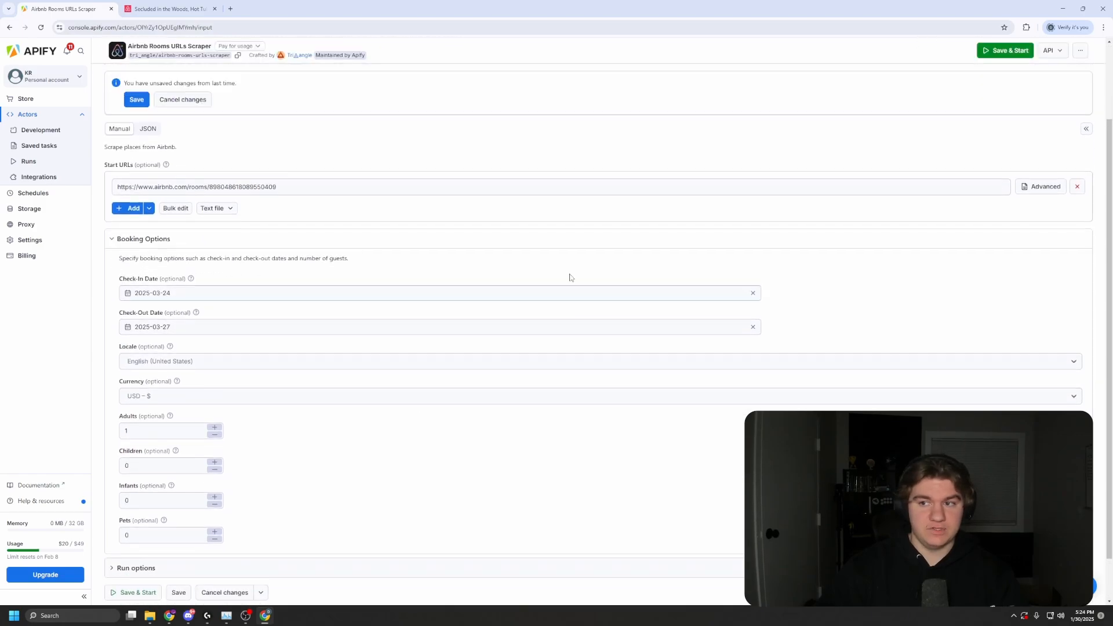
scroll(569, 278, "up", 1)
left_click(929, 83)
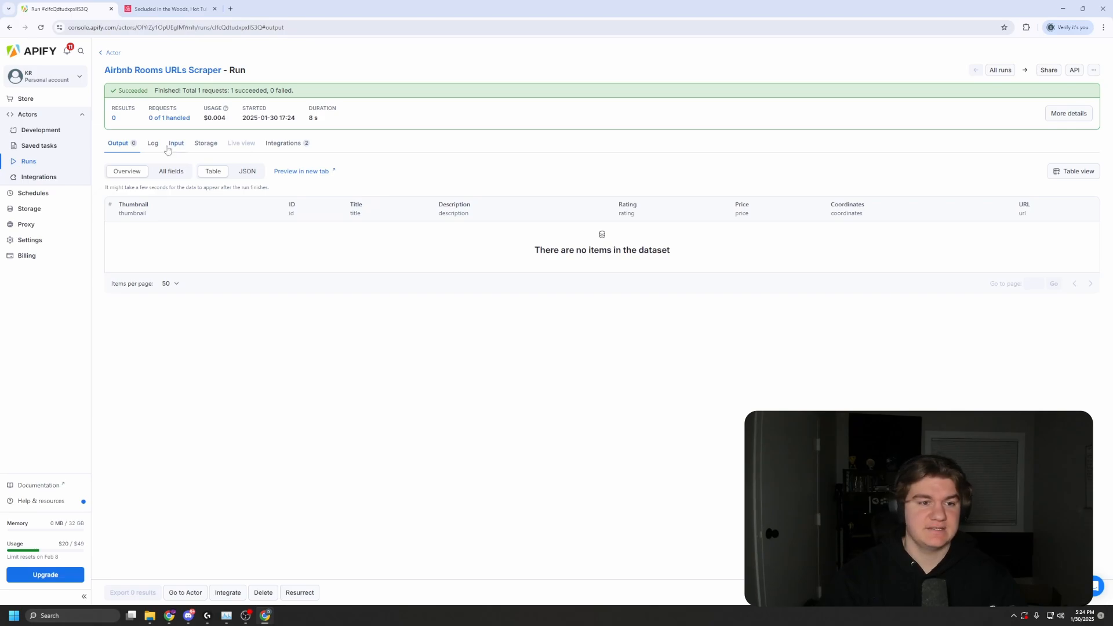
left_click(34, 161)
left_click(253, 126)
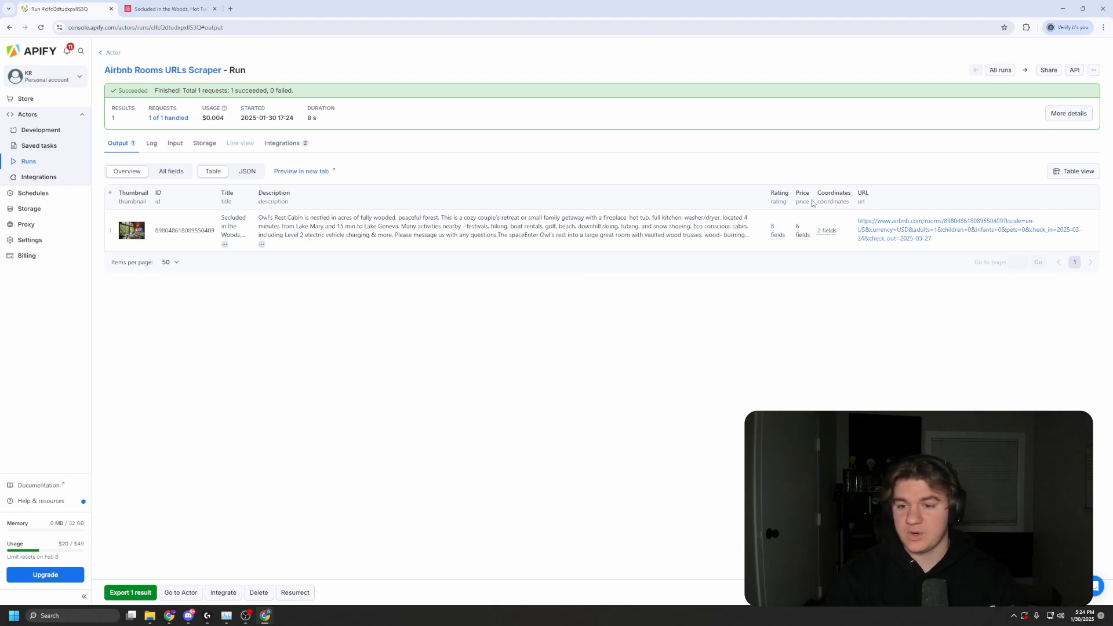
View the price field of the run's output, and reopen the Airbnb Rooms URLs Scraper from the recently used actors.
mouse_move(803, 232)
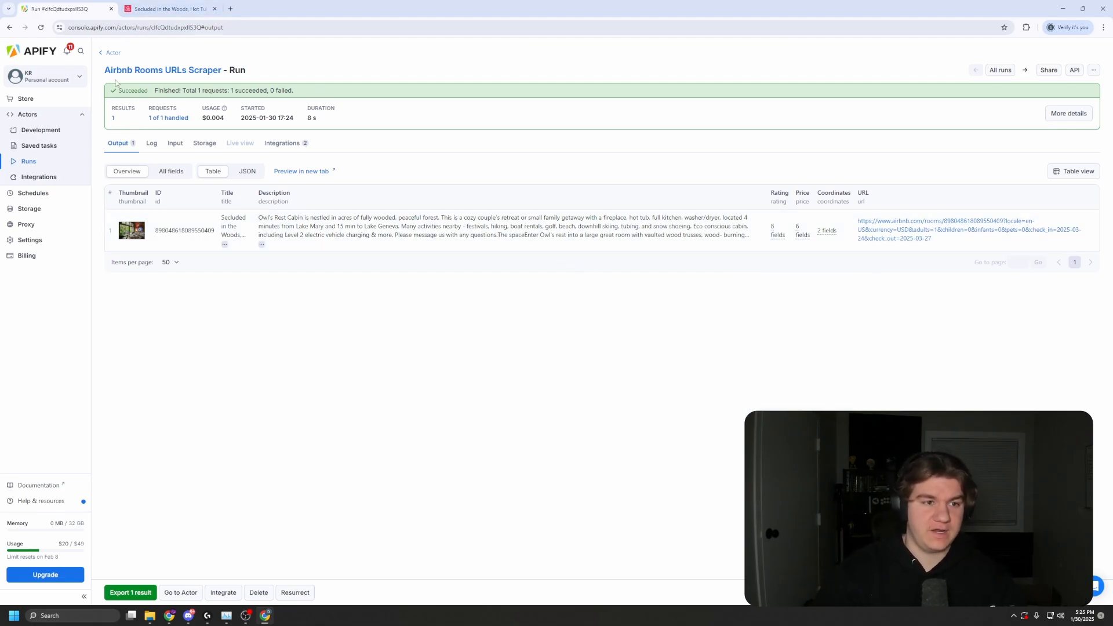
left_click(108, 55)
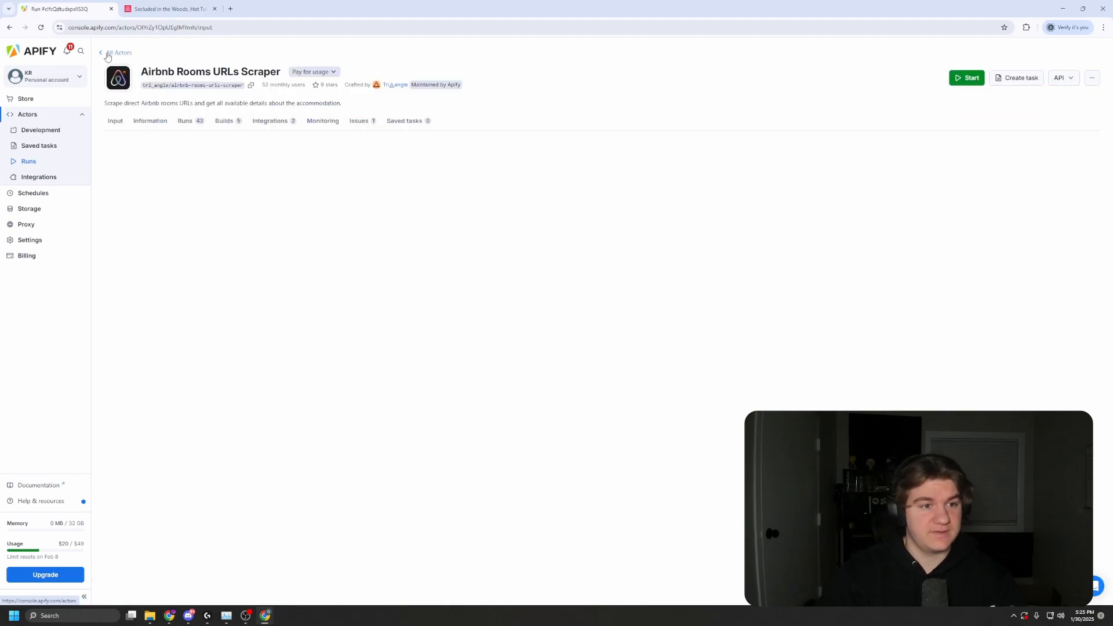
left_click(110, 53)
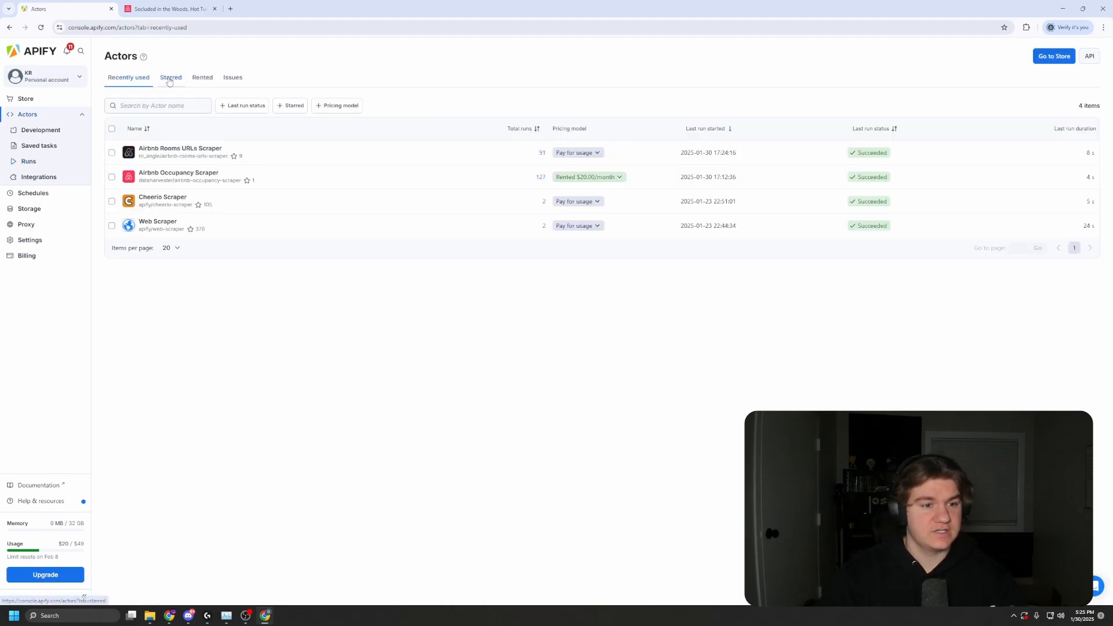
left_click(188, 152)
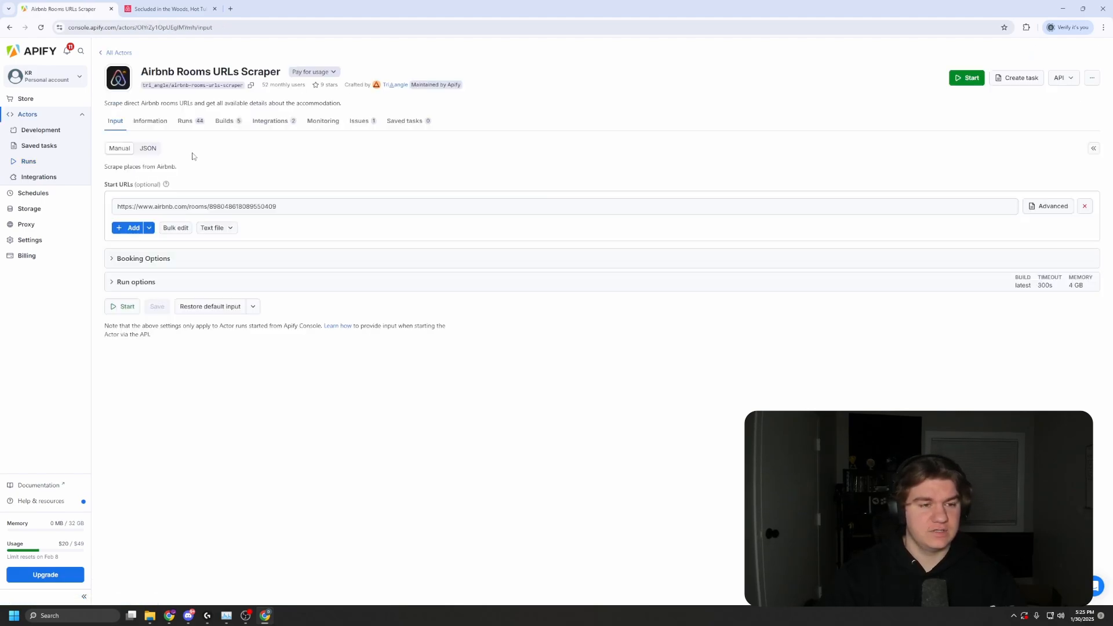
Switch to Make and set the Apify module's connection to Main API.
left_click(168, 615)
left_click(684, 186)
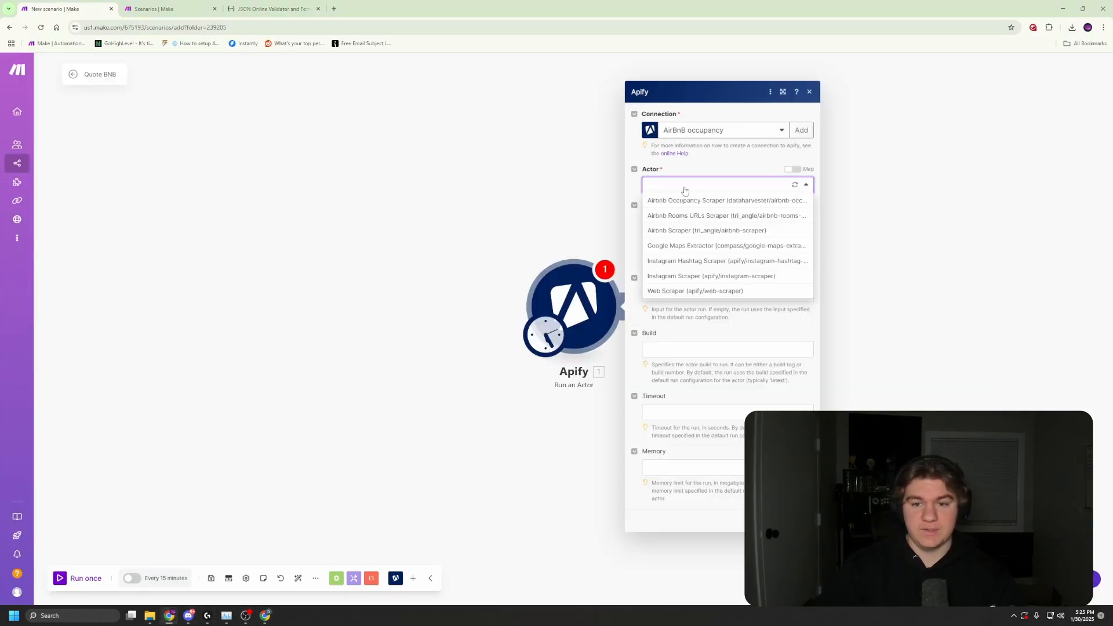
left_click(744, 133)
left_click(699, 160)
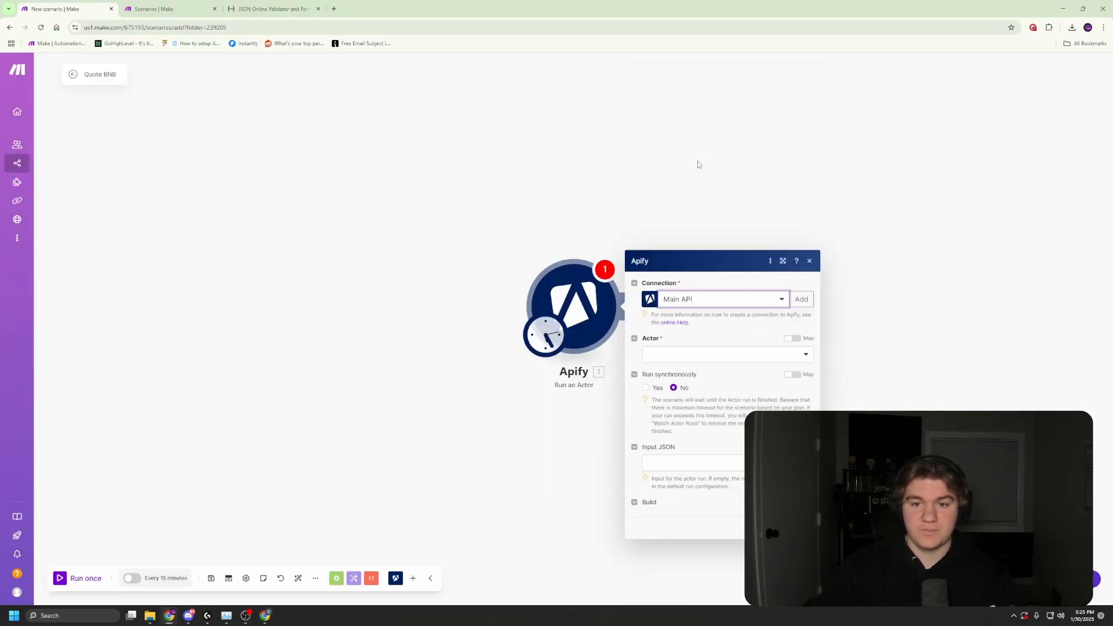
left_click(801, 130)
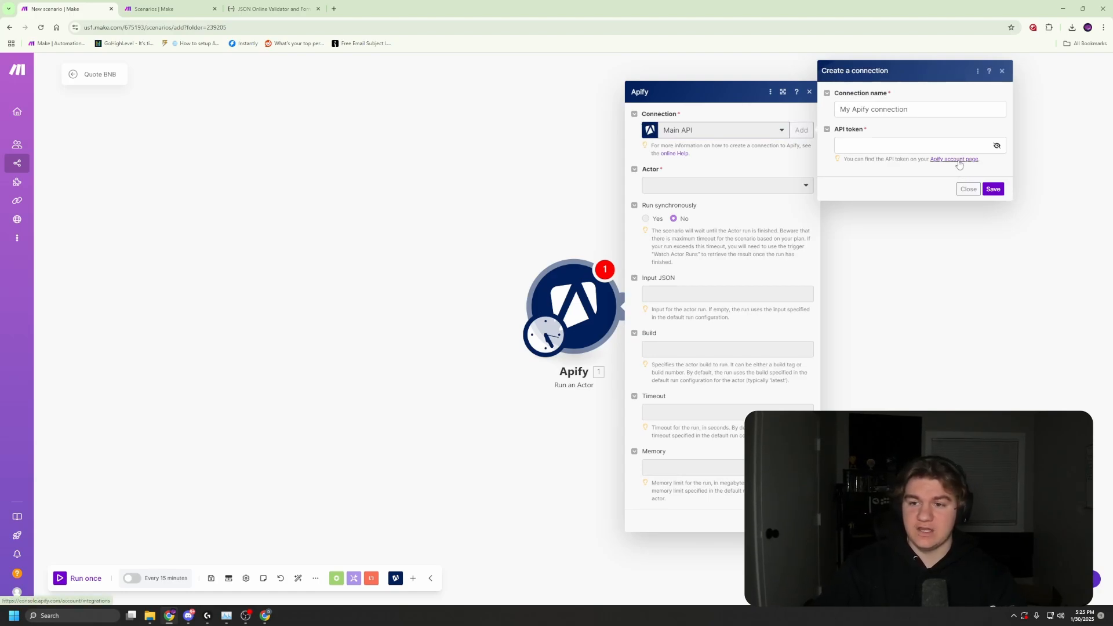
left_click(922, 147)
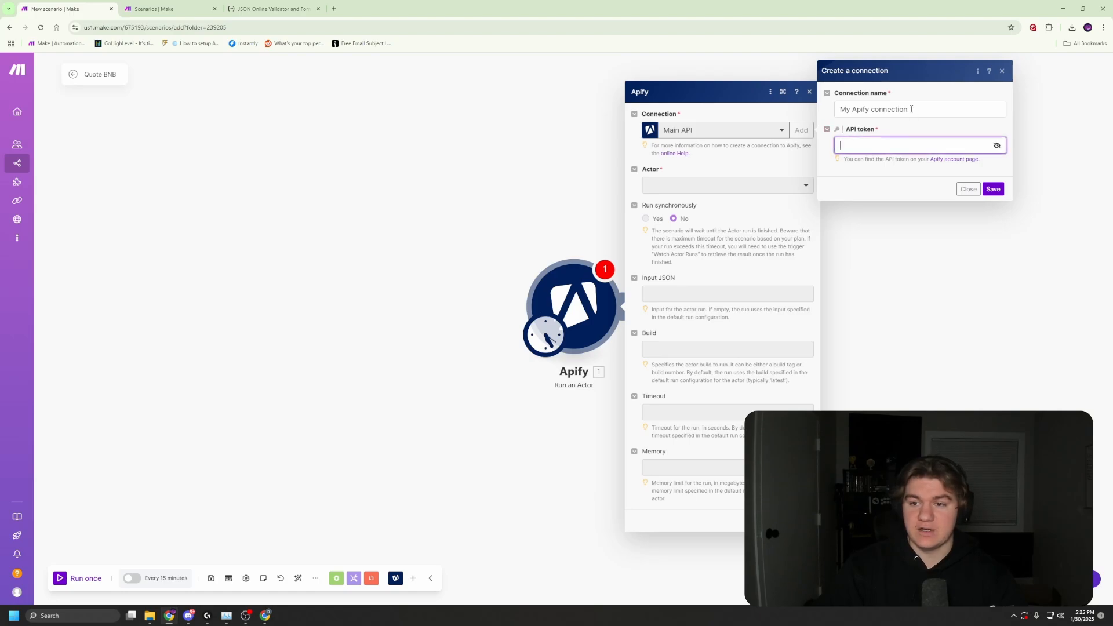
left_click(968, 189)
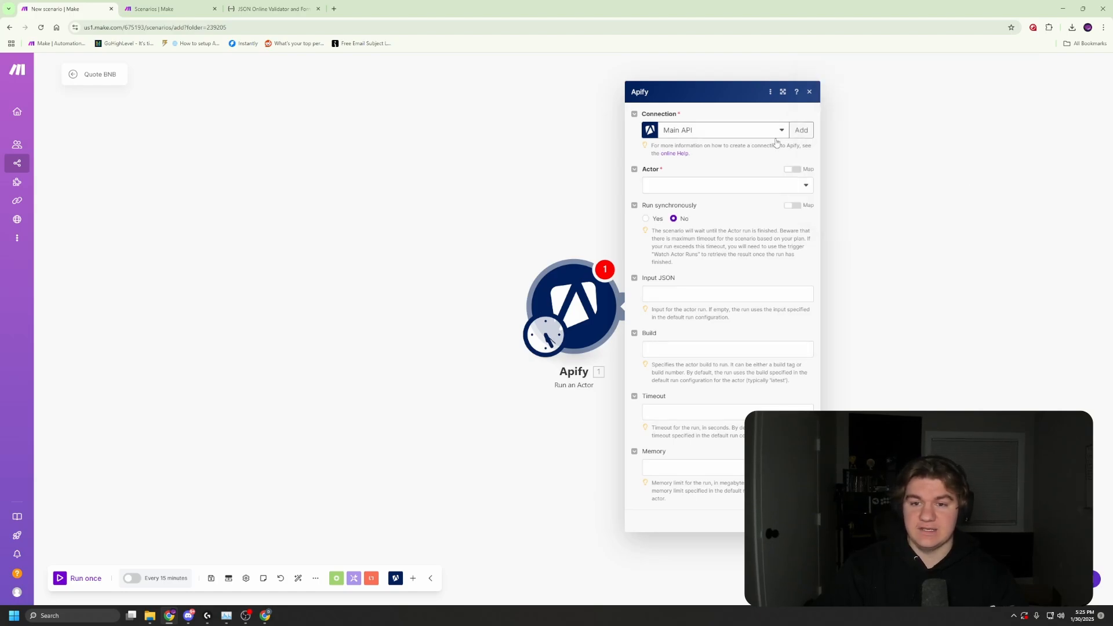
Select Airbnb Rooms URLs Scraper as the actor for the Apify module.
left_click(727, 186)
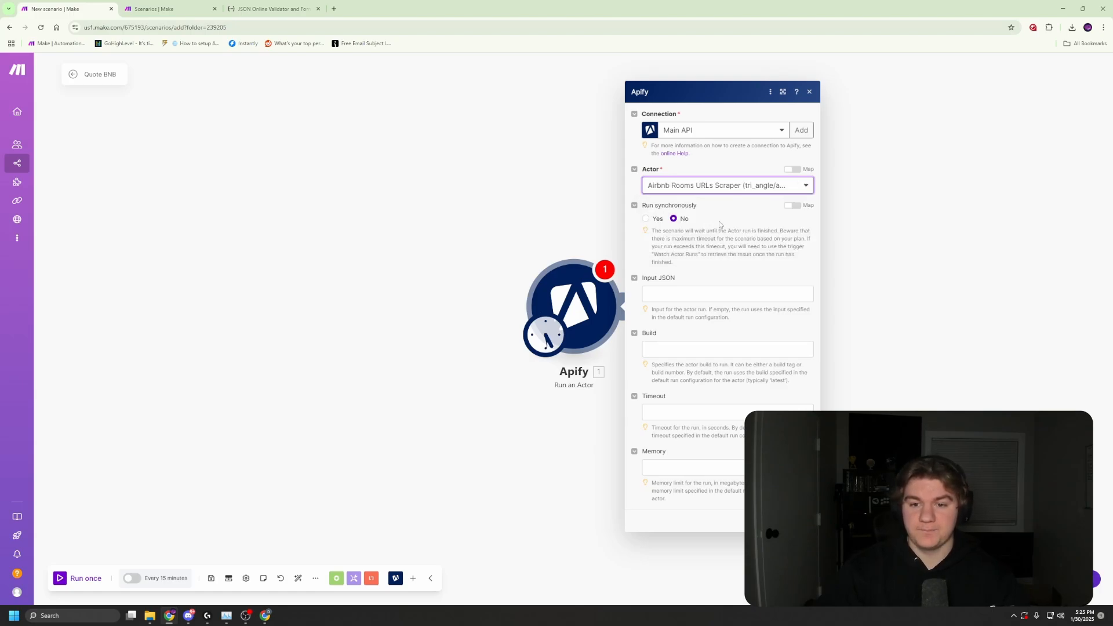
left_click(698, 289)
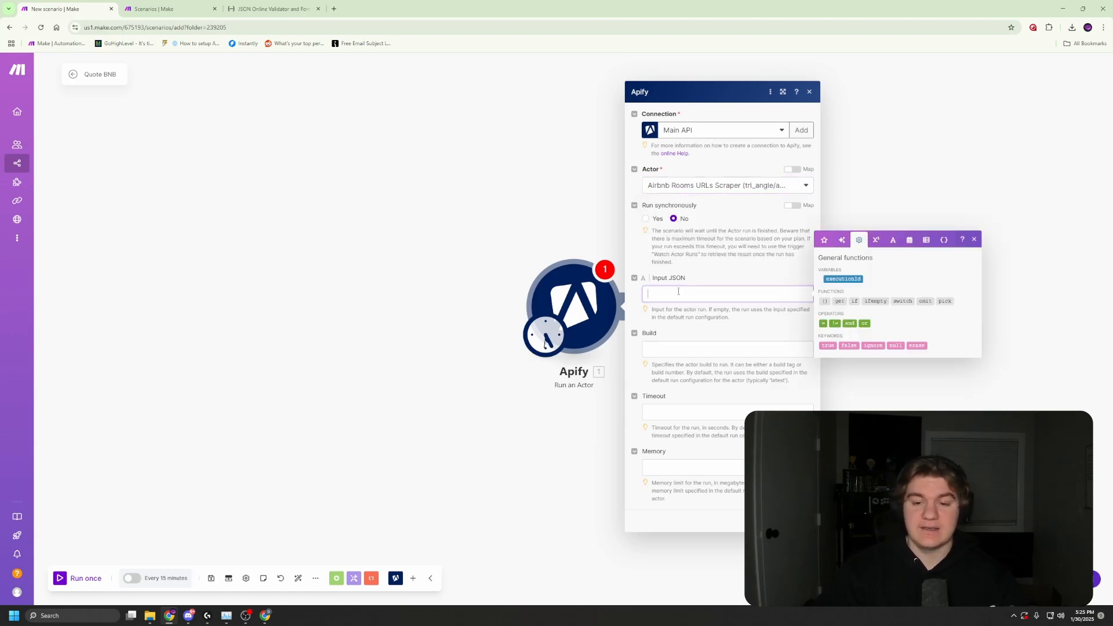
left_click(708, 281)
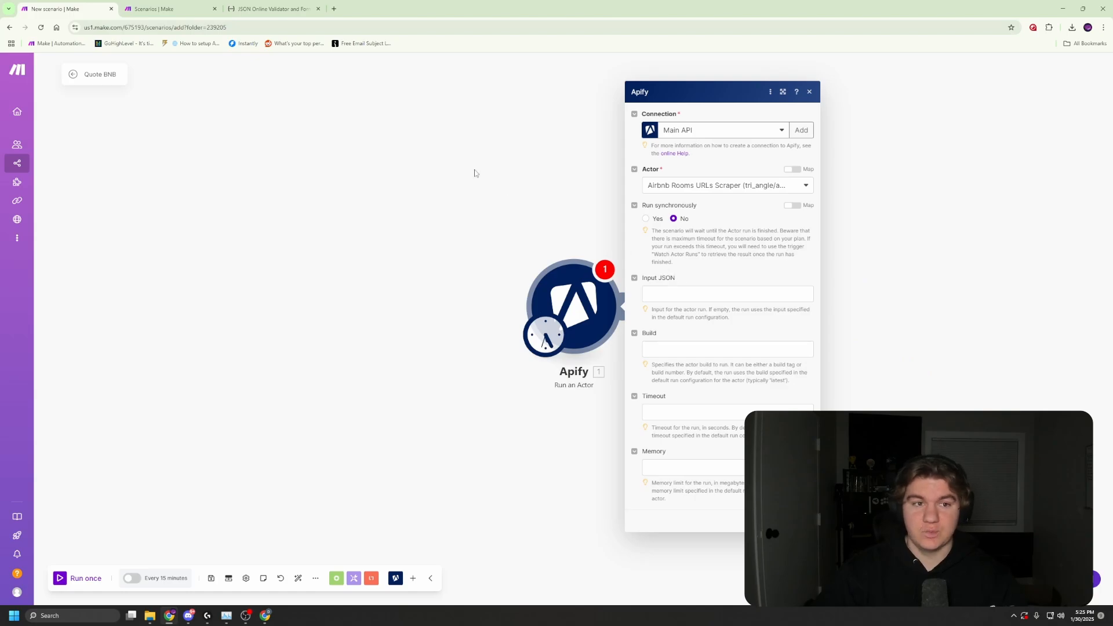
Switch to Apify, show the scraper's input as JSON, and copy the entire code.
key("alt+Tab")
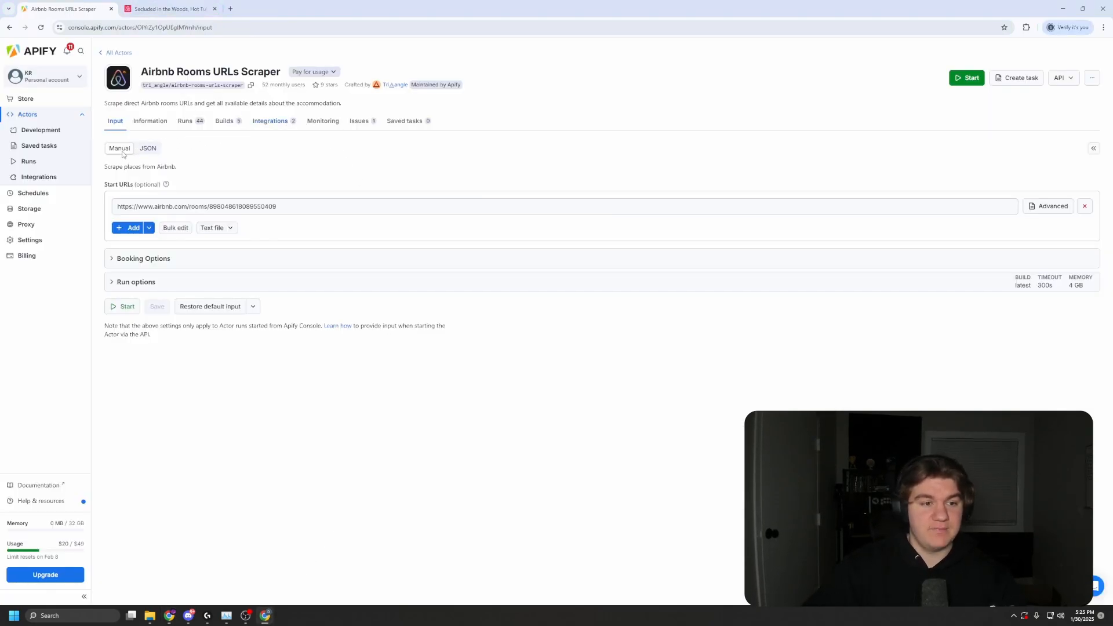
left_click(149, 149)
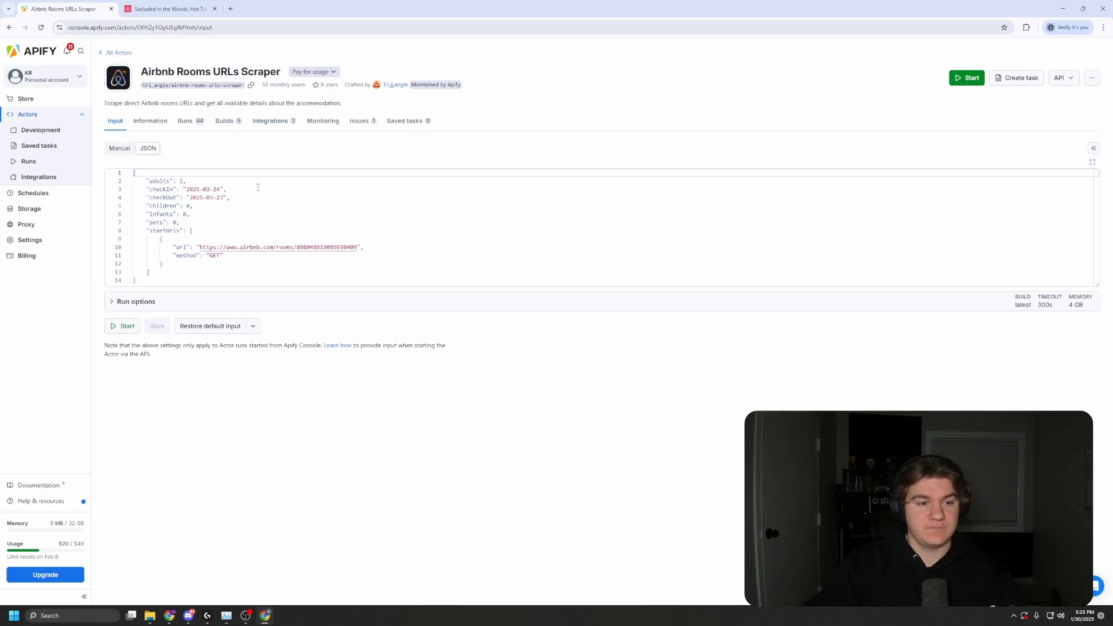
left_click_drag(150, 280, 105, 161)
key("ctrl+c")
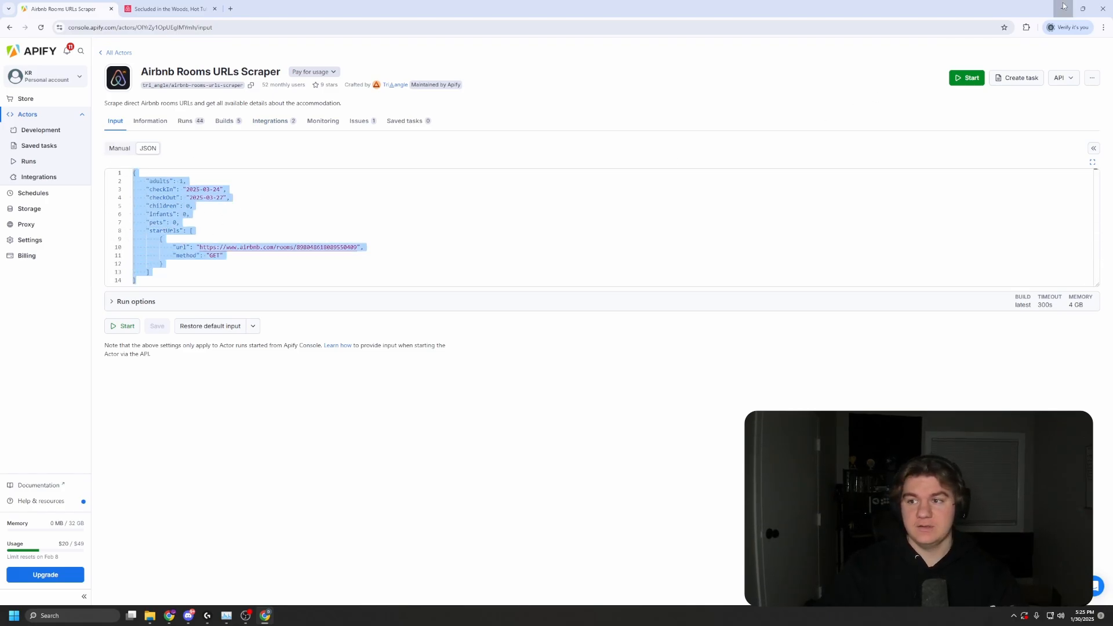
Try pasting the copied JSON directly into the Apify module's Input JSON in Make, and clear it.
key("alt+Tab")
left_click(684, 295)
key("ctrl+v")
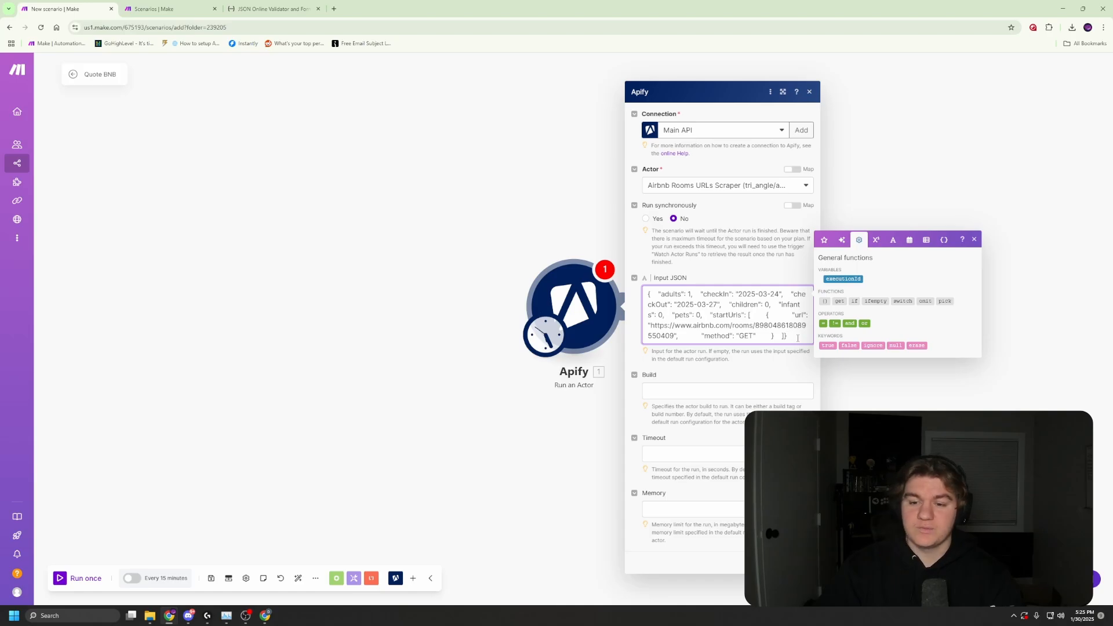
key("ctrl+a")
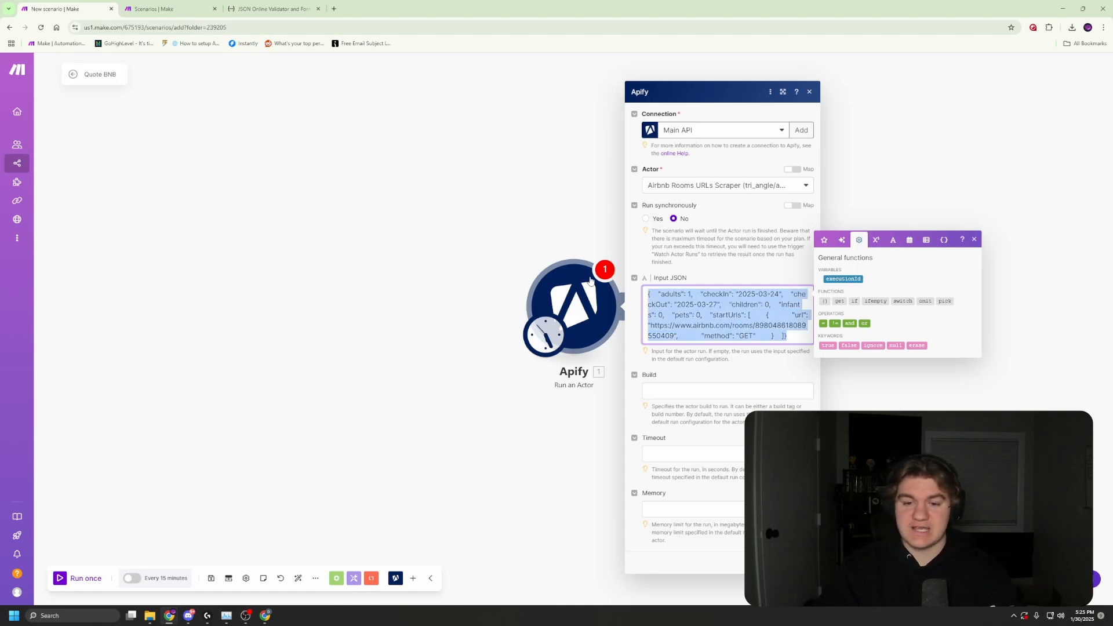
key("BackSpace")
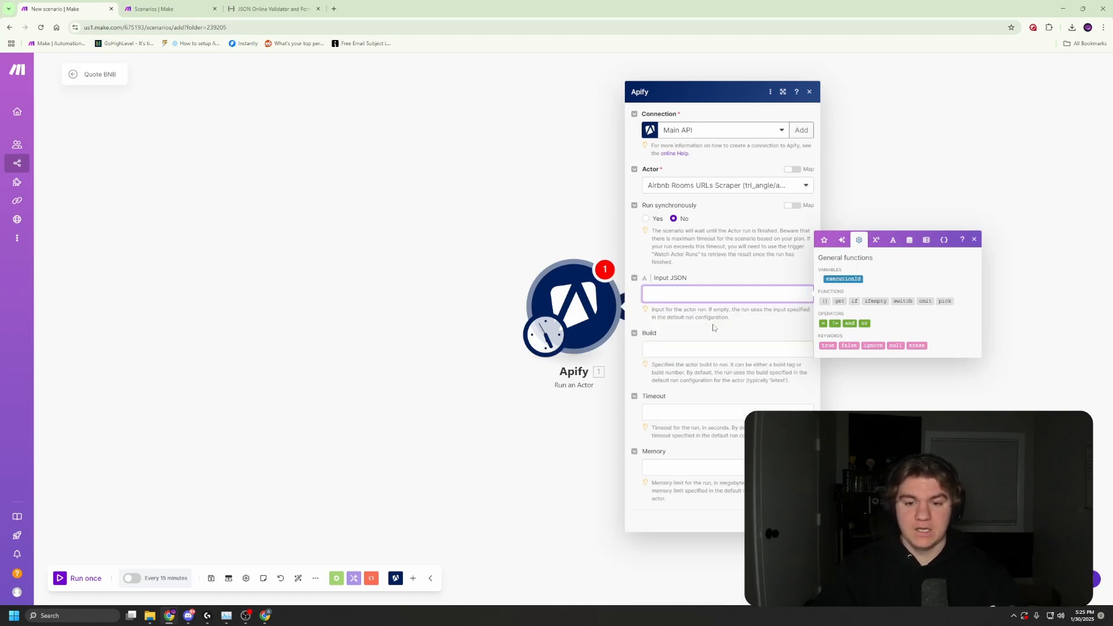
Paste the JSON into JSONLint, copy it from there with its line formatting, and paste it into the Apify module's Input JSON.
left_click(265, 10)
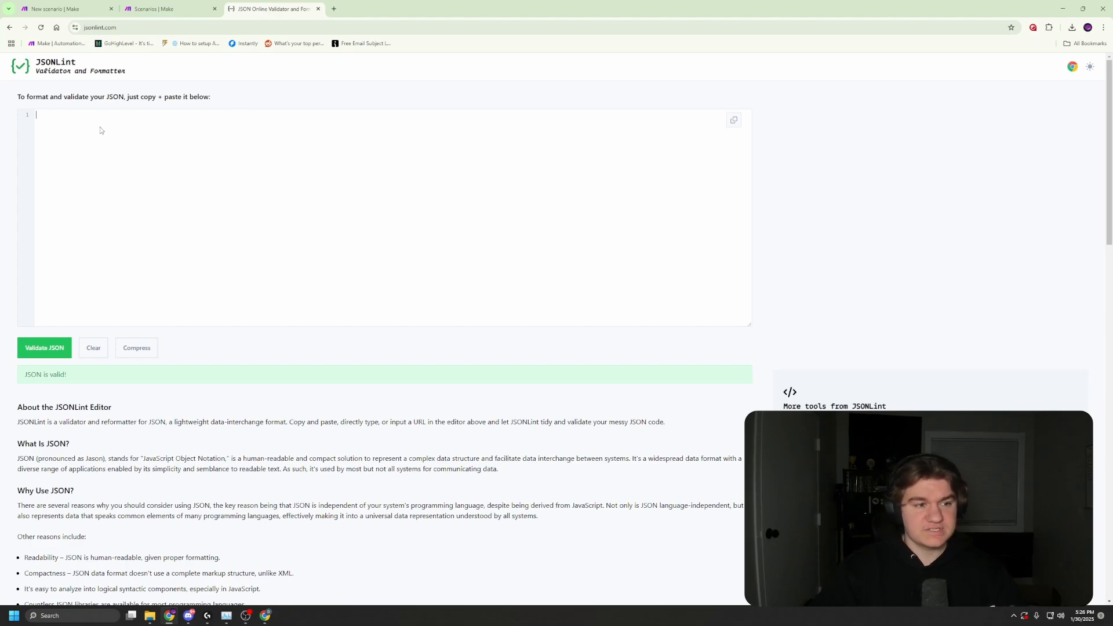
key("ctrl+v")
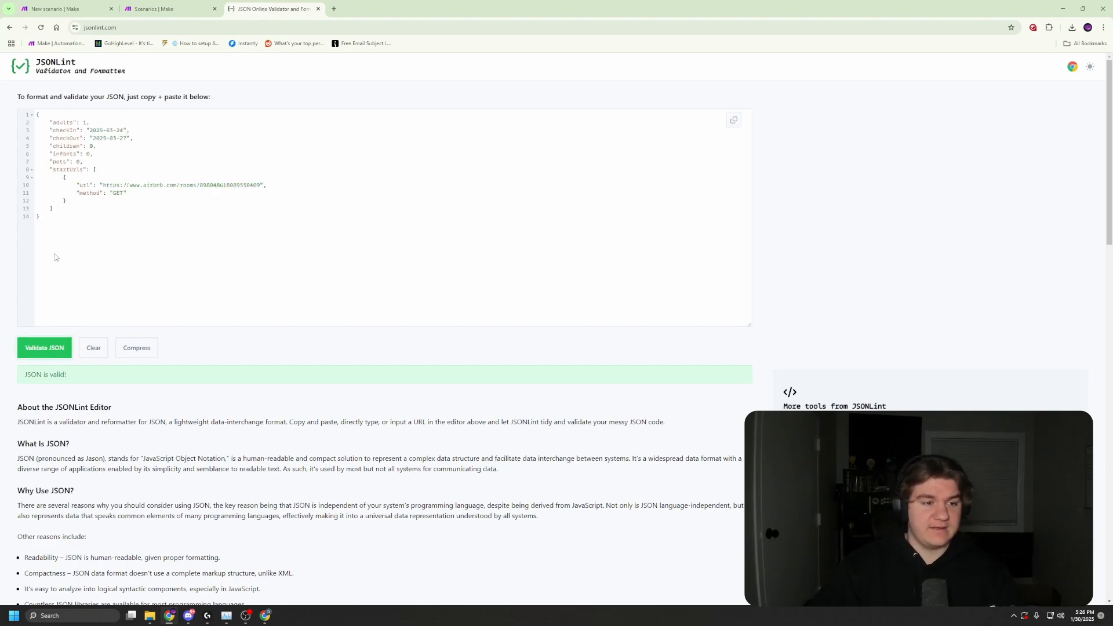
left_click_drag(55, 257, 2, 109)
key("ctrl+c")
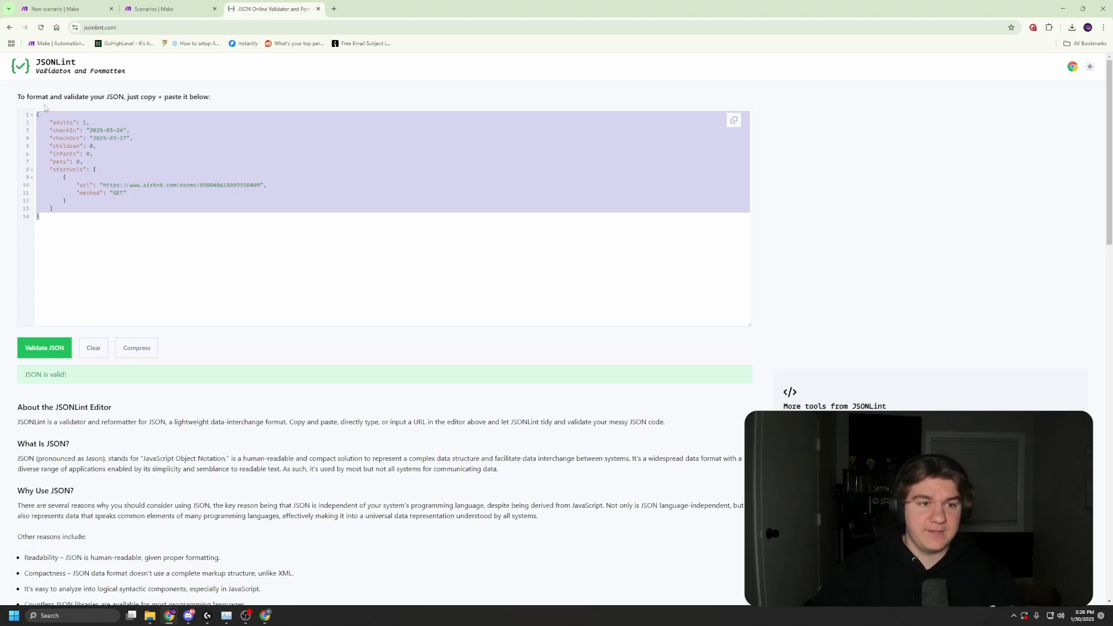
left_click(55, 9)
key("ctrl+v")
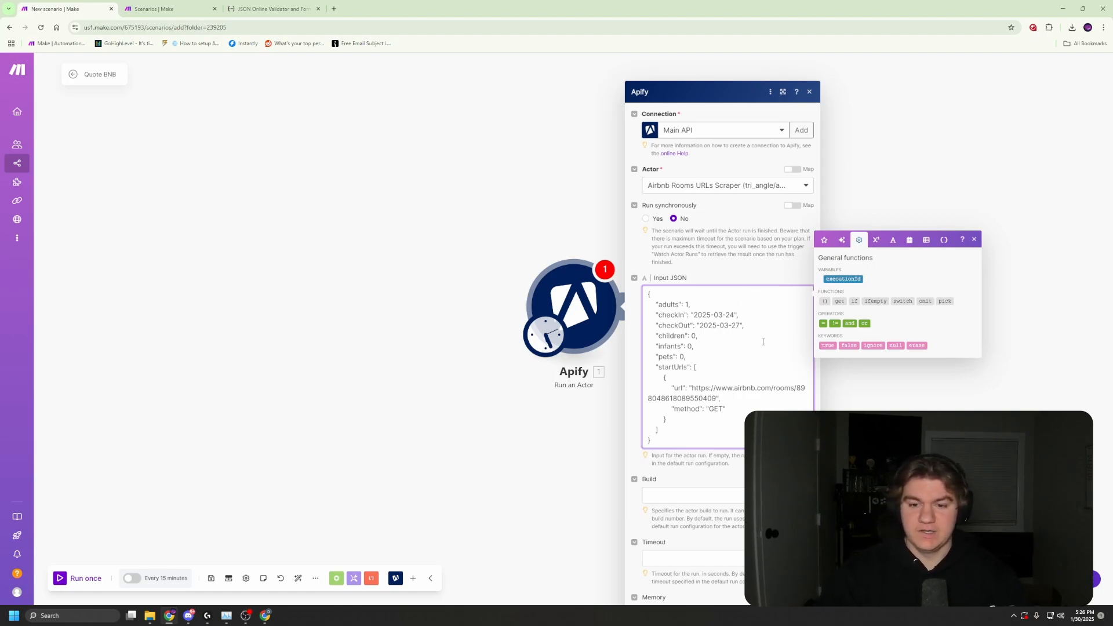
Save the Apify module's settings and run the scenario once.
left_click(650, 470)
scroll(691, 432, "down", 2)
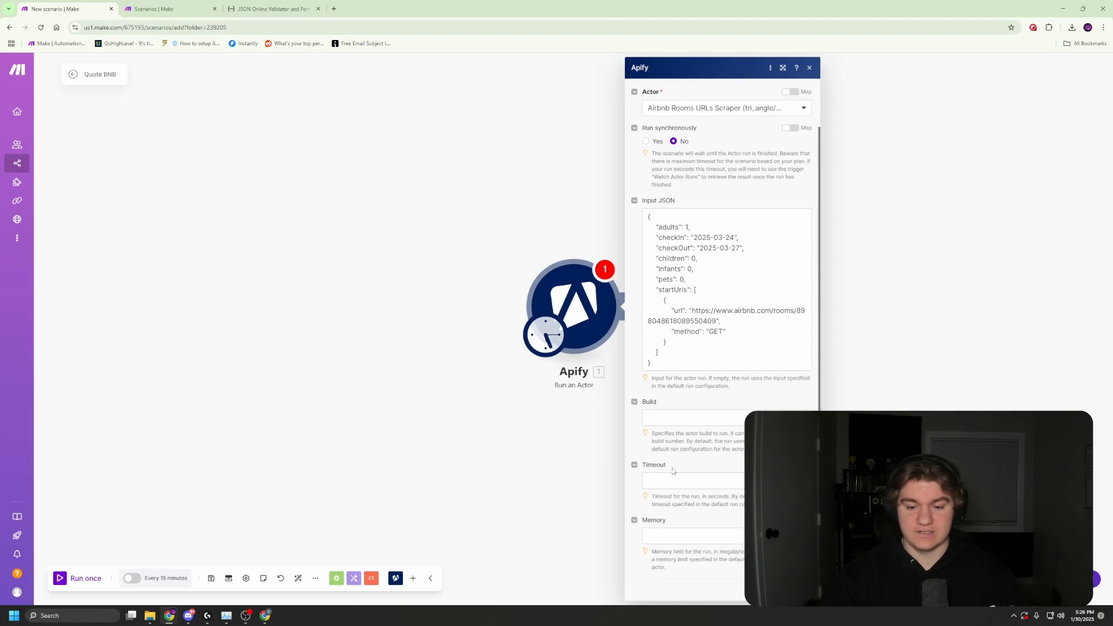
scroll(672, 470, "up", 1)
left_click(799, 587)
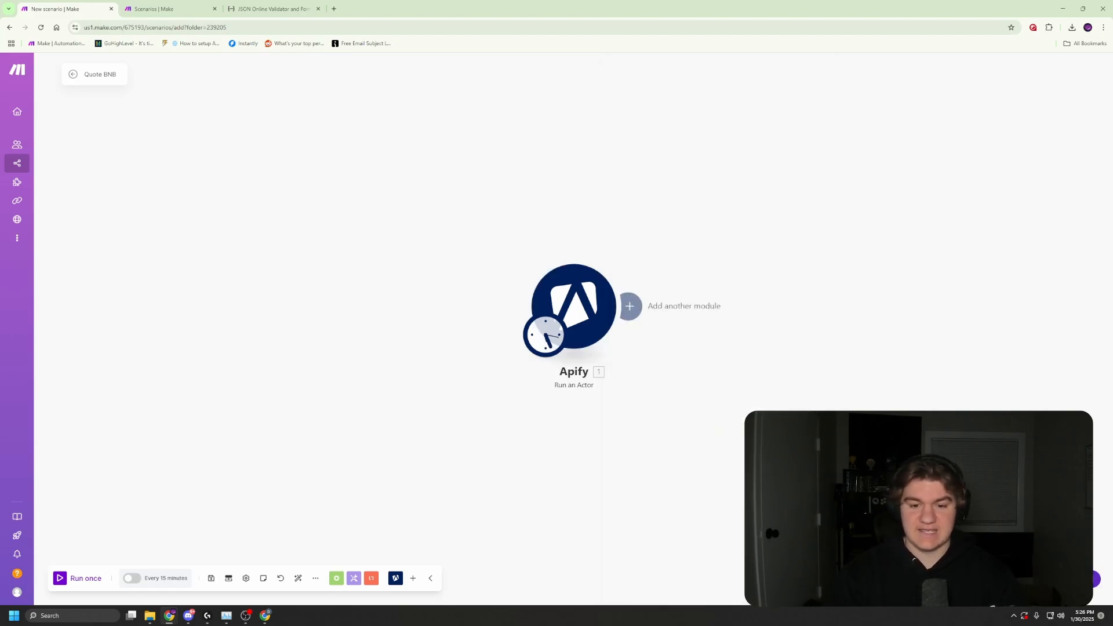
left_click(79, 577)
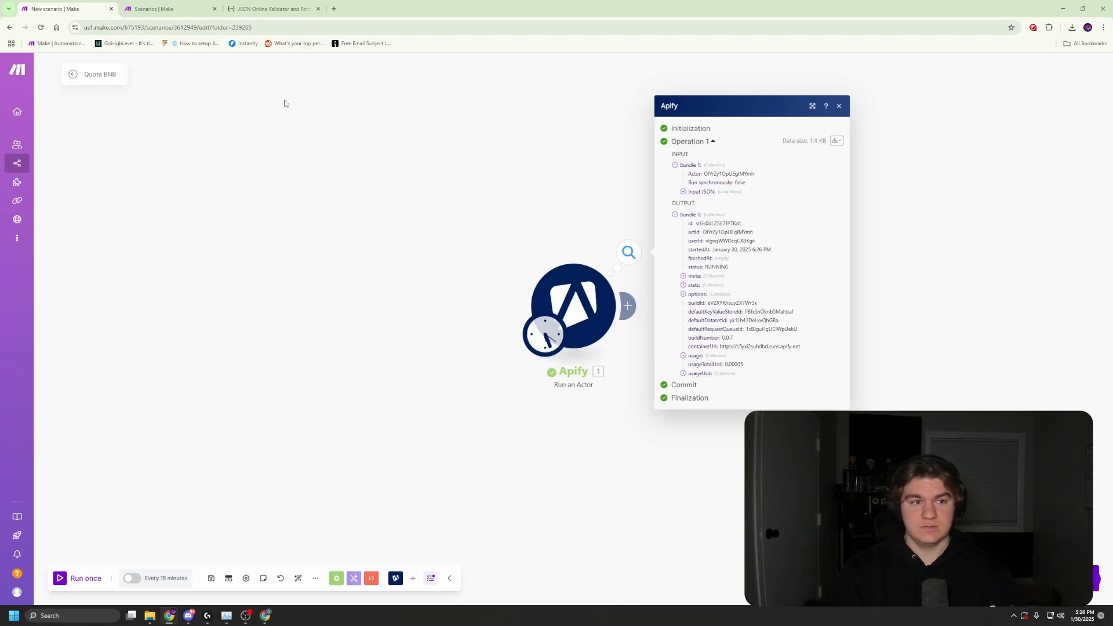
Switch to Apify, open the newest Airbnb Rooms URLs Scraper run, and examine the price breakdown in its output.
left_click(265, 616)
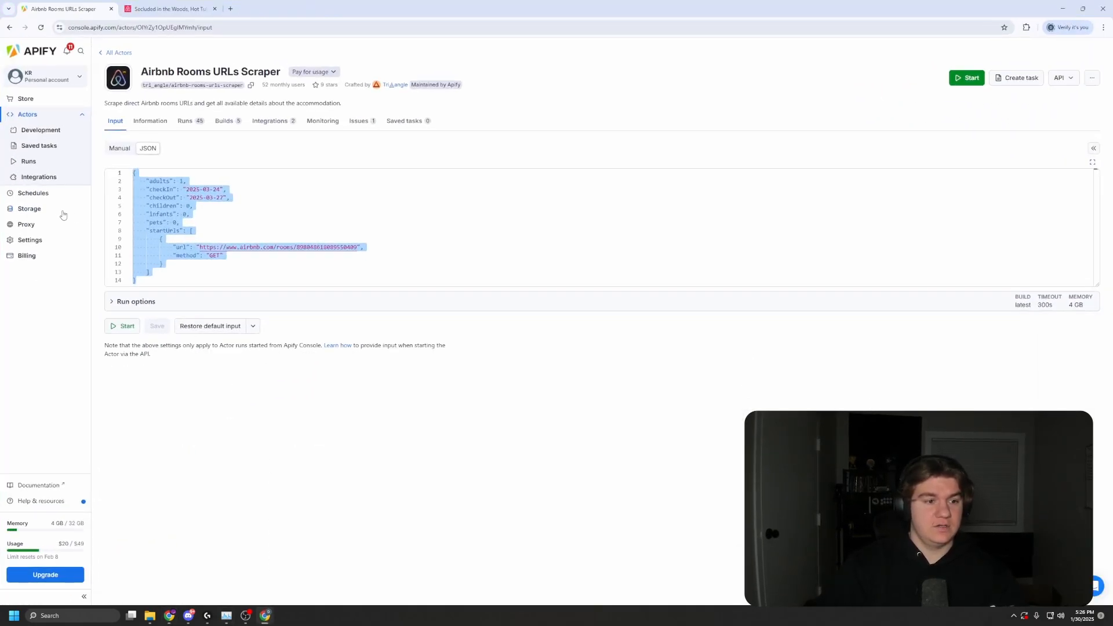
left_click(34, 163)
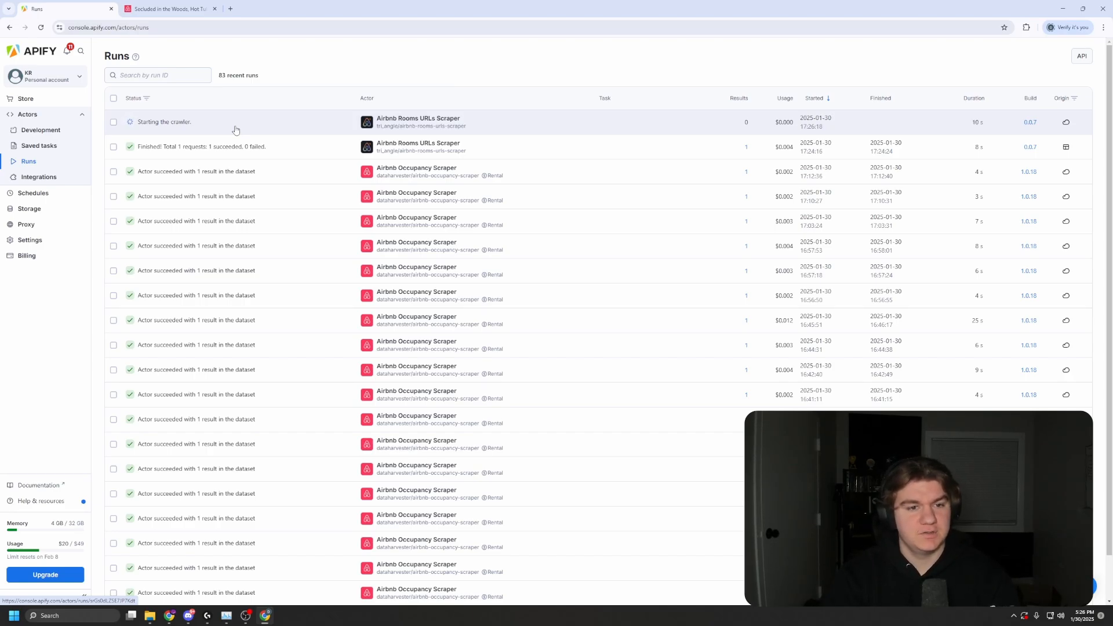
left_click(311, 127)
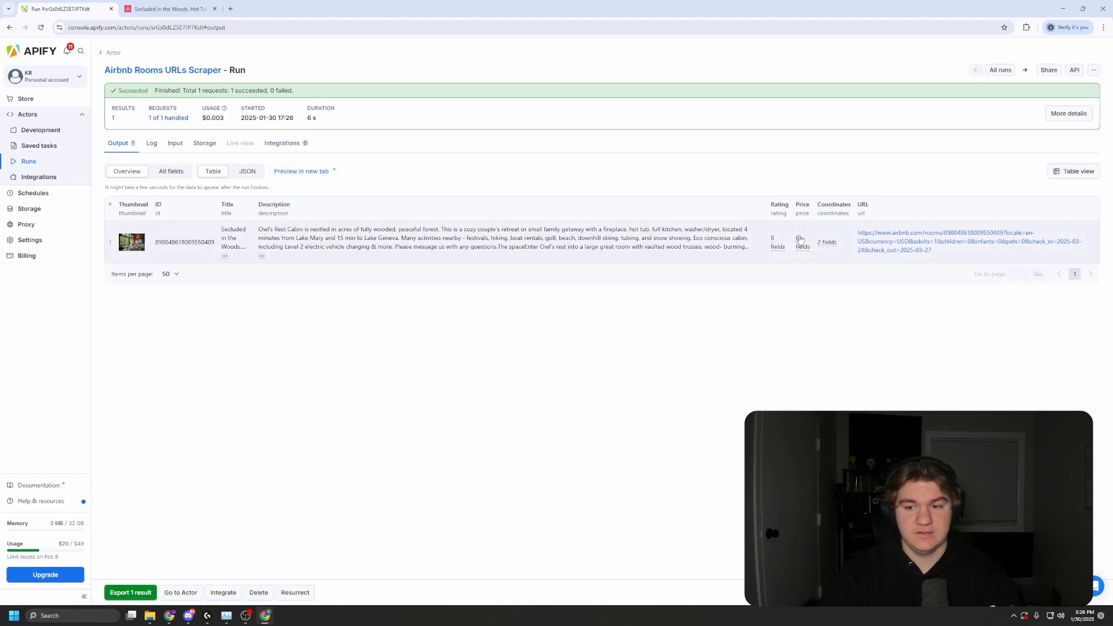
mouse_move(799, 241)
scroll(834, 365, "down", 3)
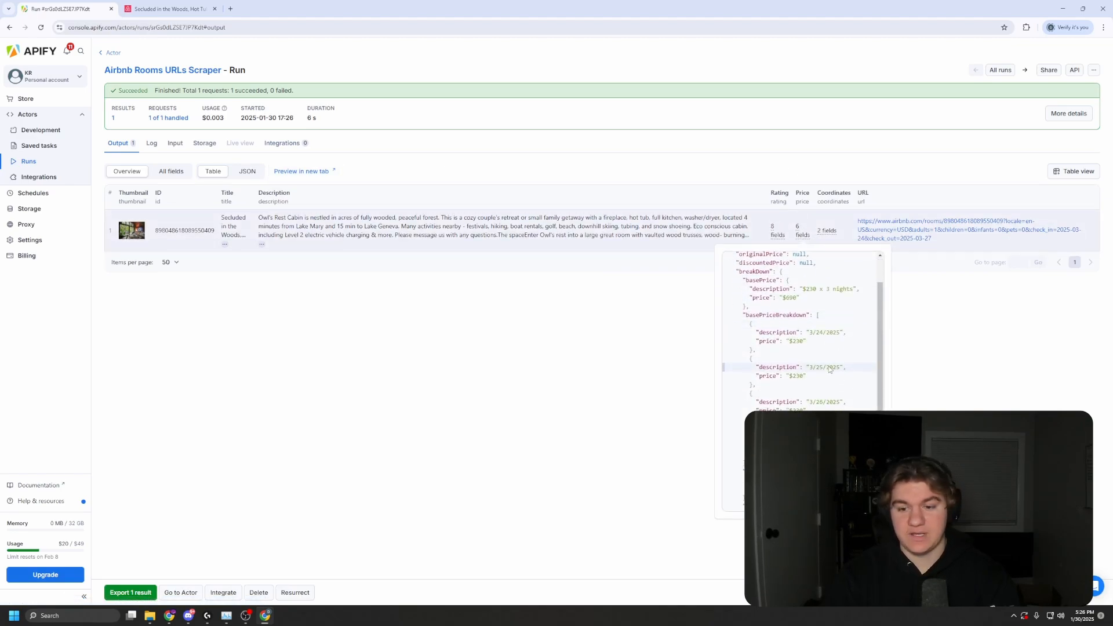
scroll(830, 369, "down", 3)
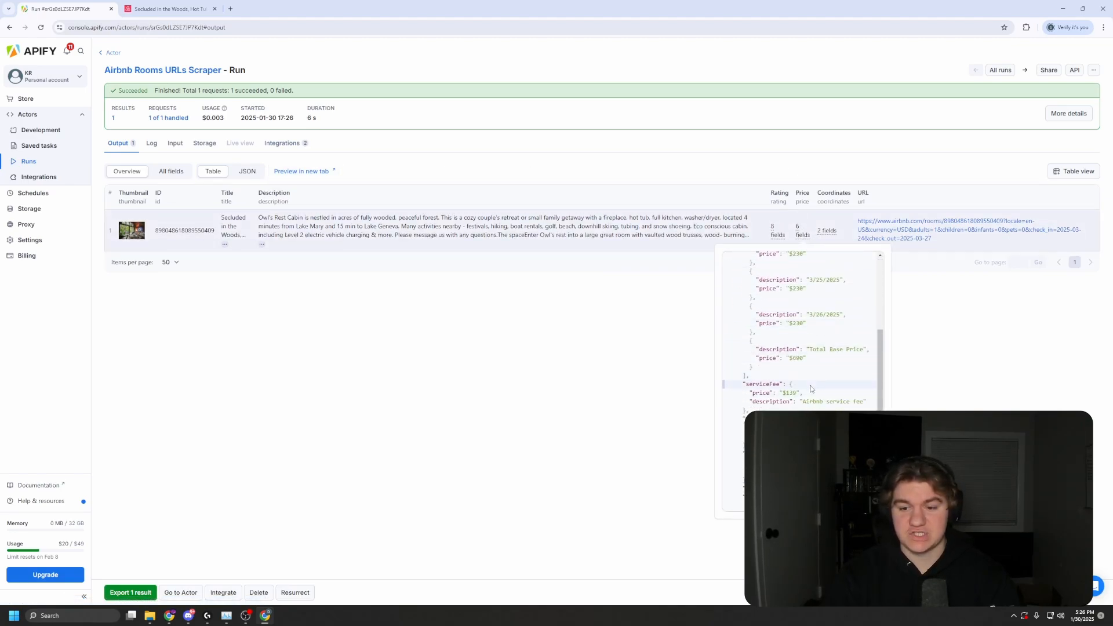
scroll(811, 388, "down", 1)
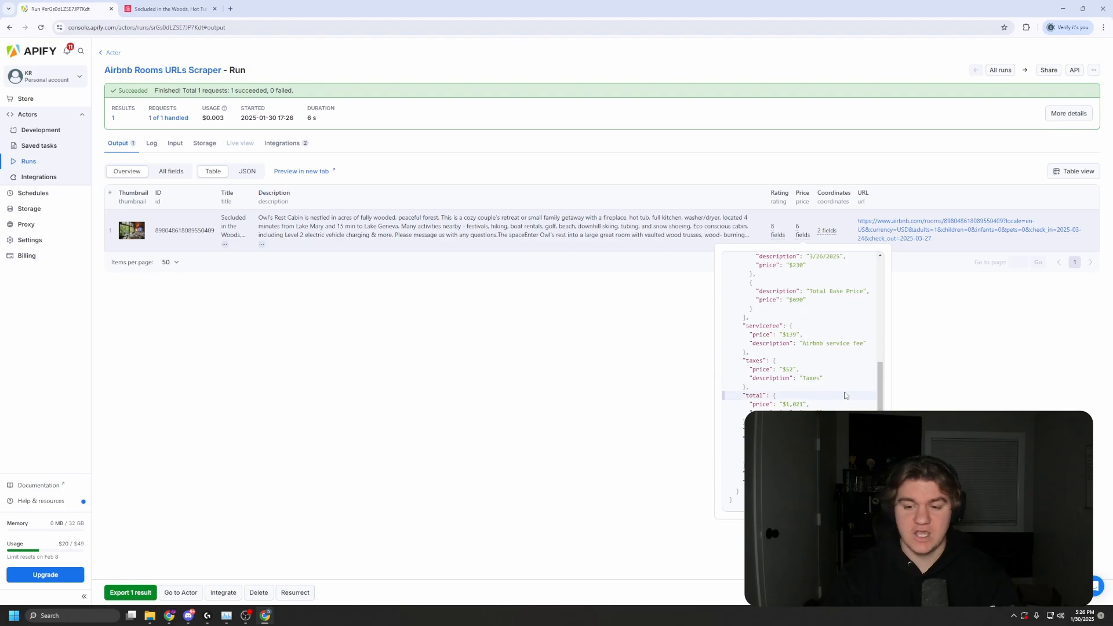
scroll(847, 395, "up", 2)
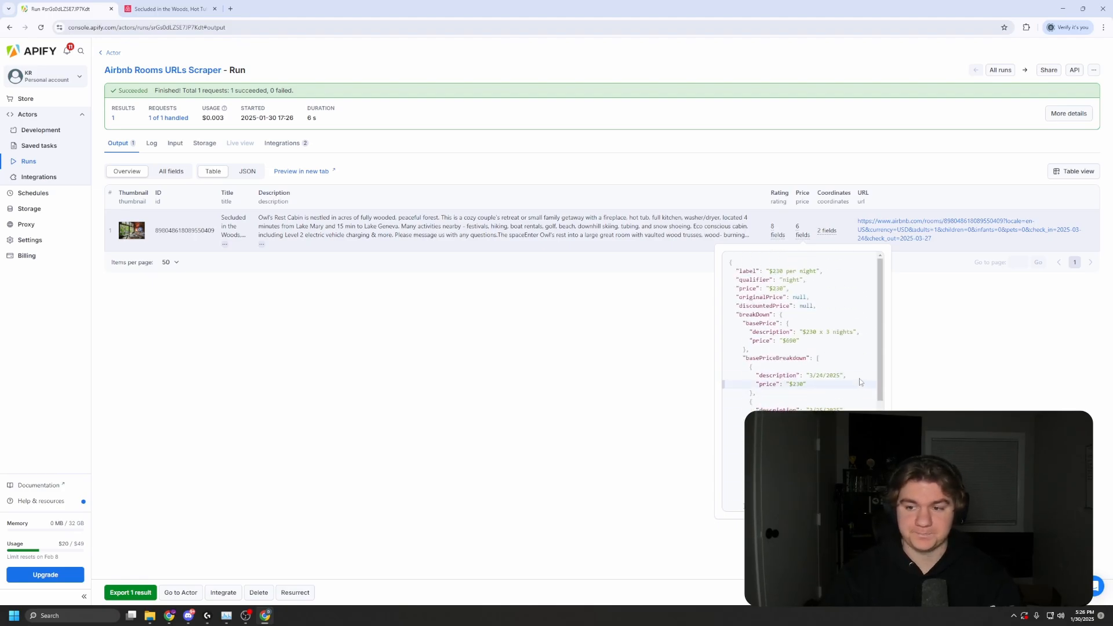
Return to Make, close the Apify module's output, and create a new scenario in the Test folder.
left_click(1062, 8)
left_click(543, 183)
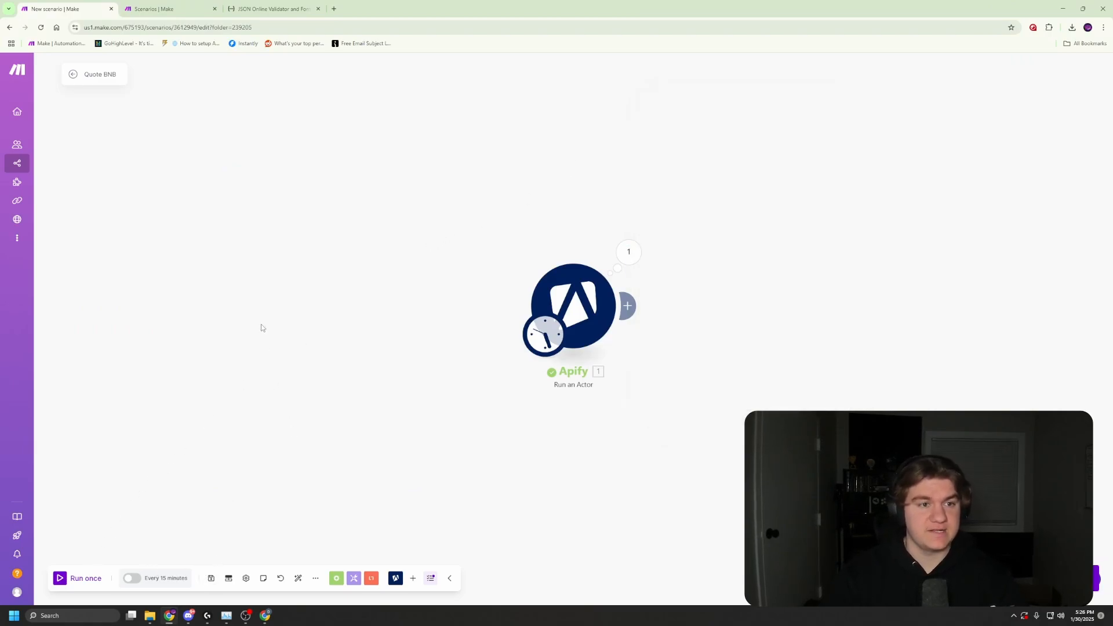
left_click(161, 8)
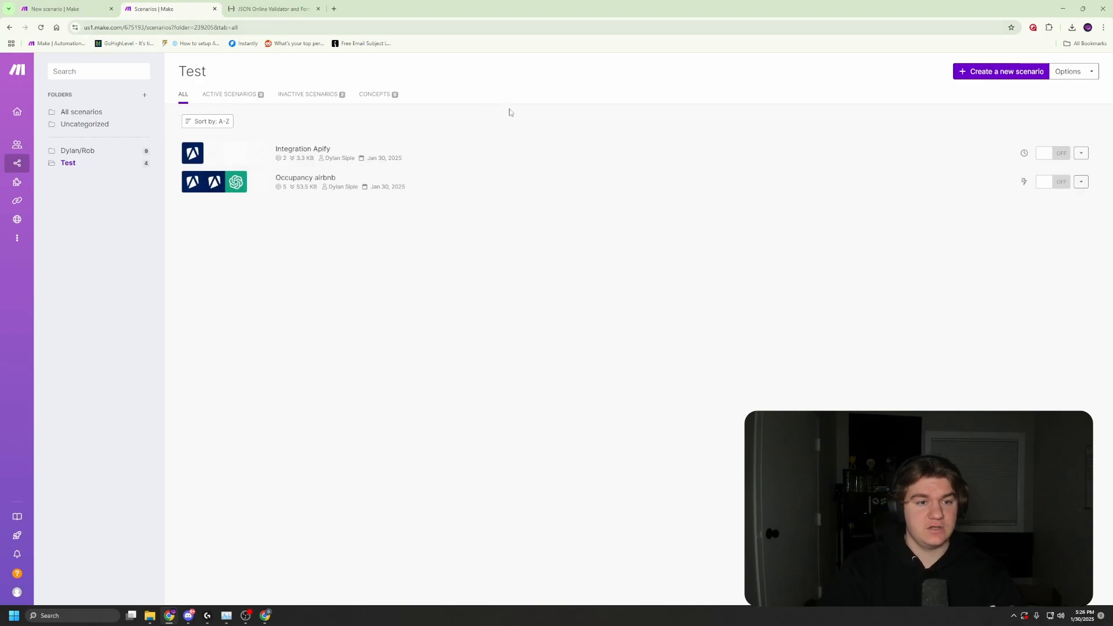
left_click(987, 71)
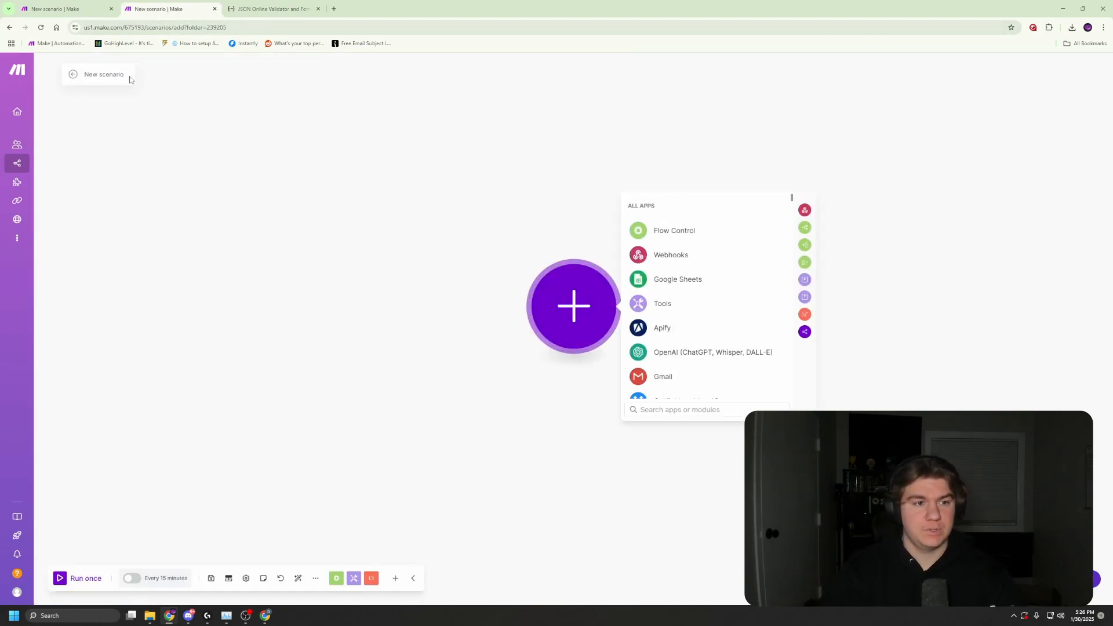
Rename the new scenario as "quote data".
left_click(116, 73)
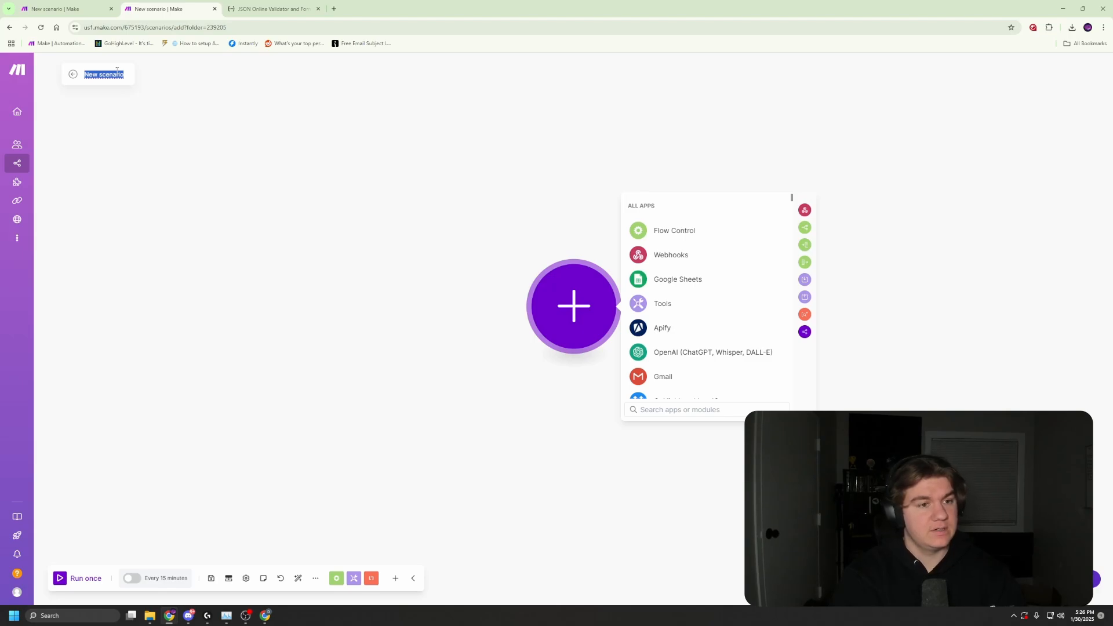
type("a")
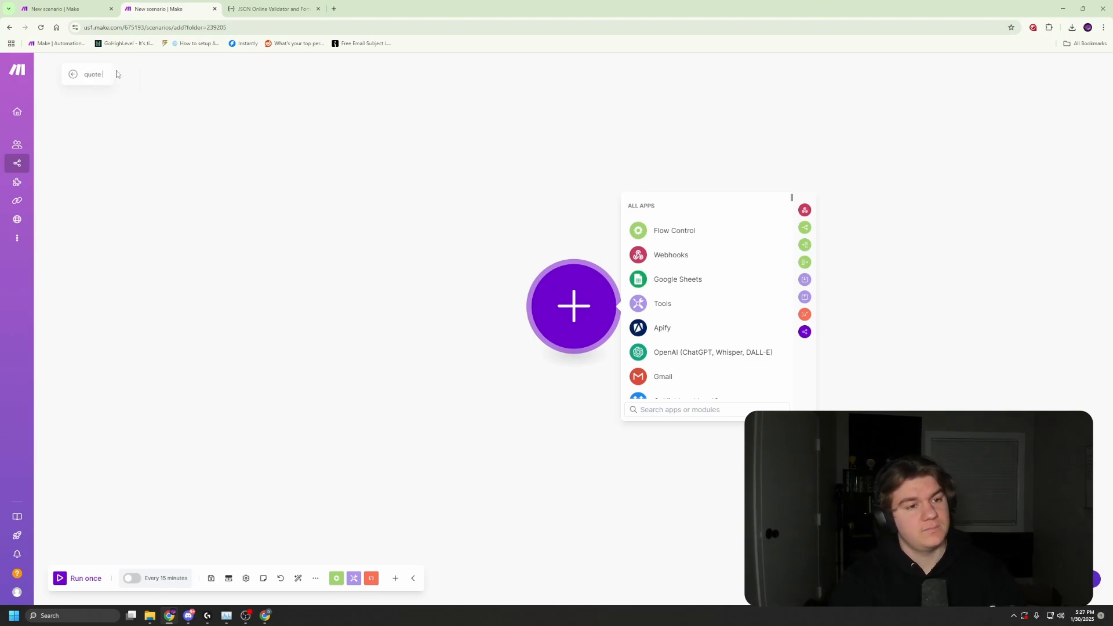
type("uote dat")
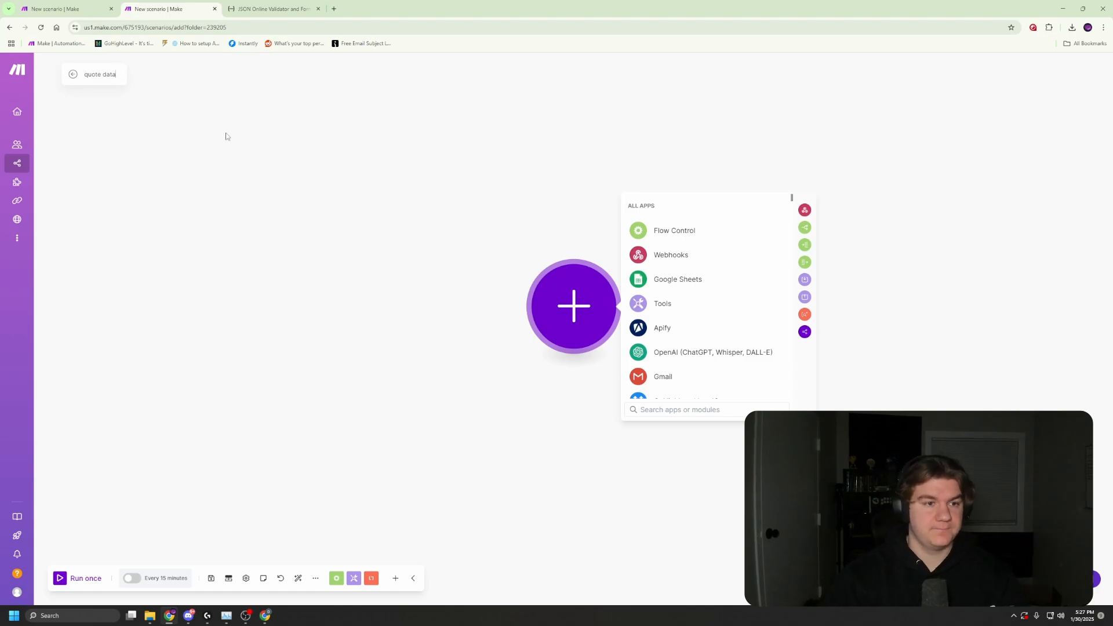
type("a")
left_click(226, 137)
left_click(573, 306)
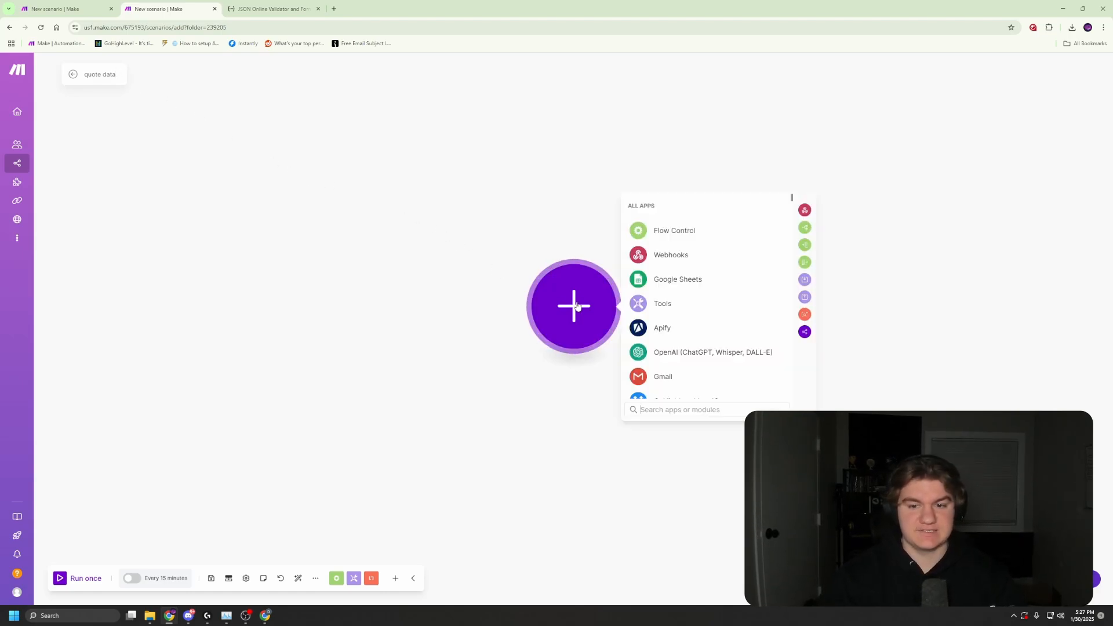
left_click(663, 331)
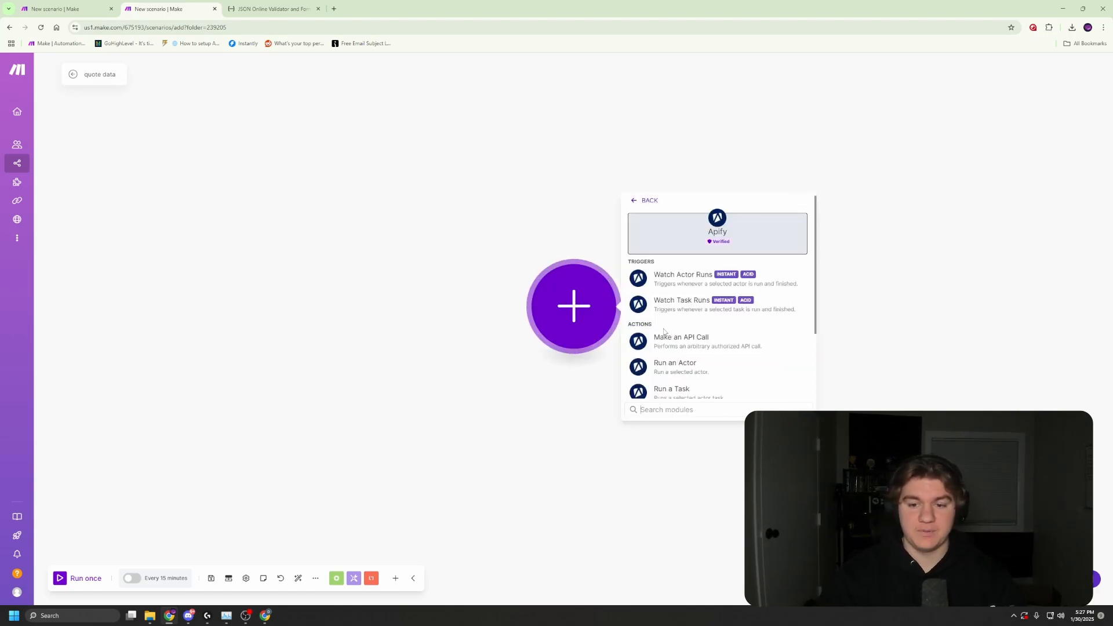
left_click(706, 280)
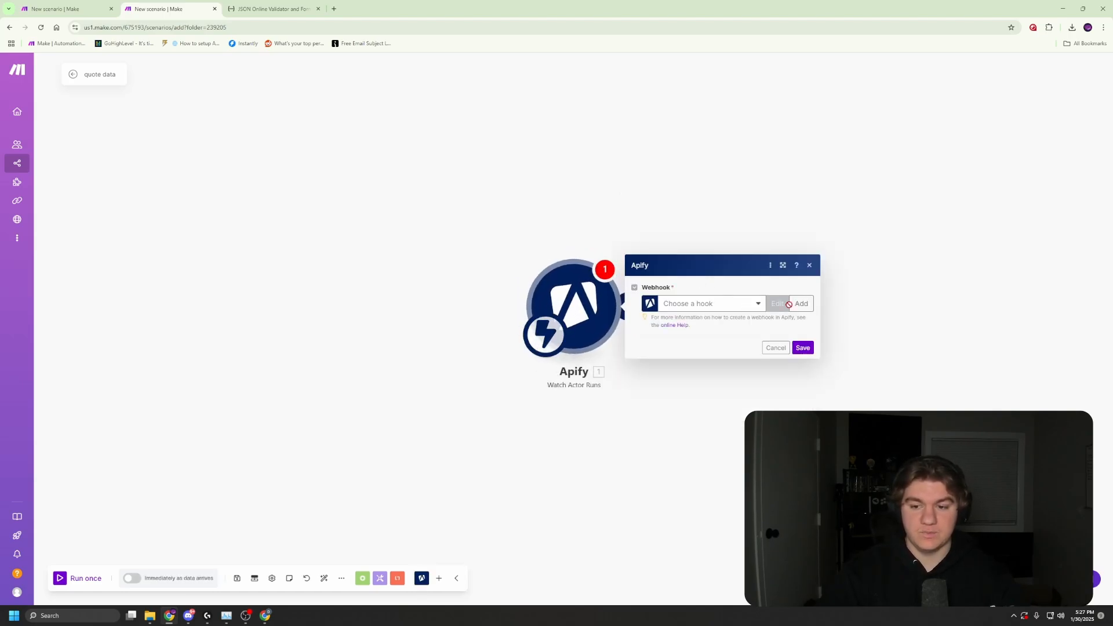
Start a new webhook for the Watch Actor Runs trigger and name it "quote bnb Test".
left_click(800, 305)
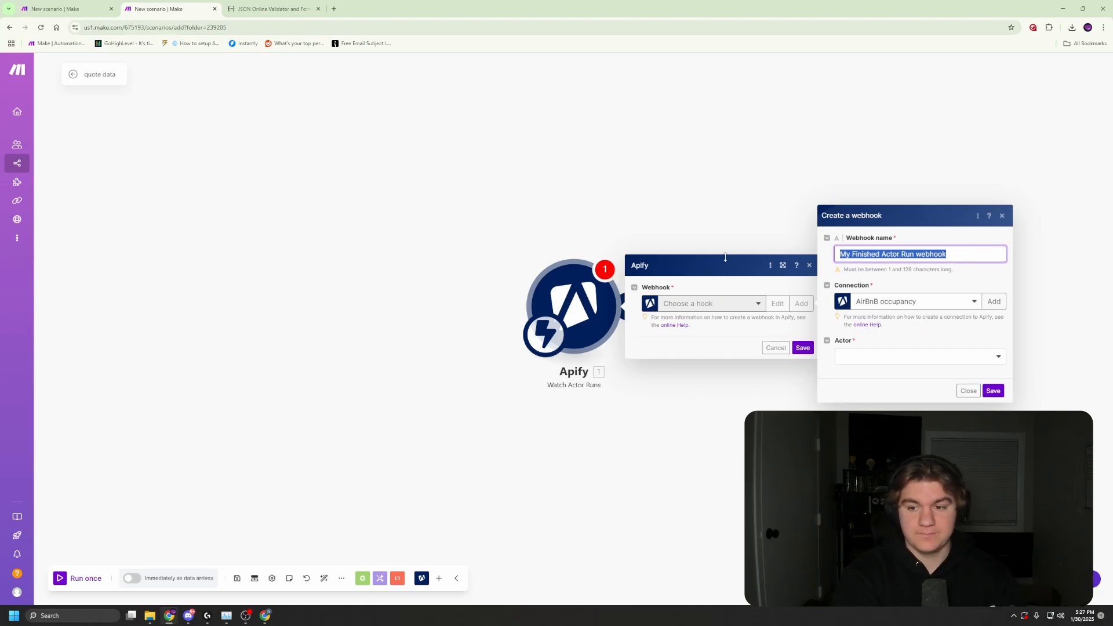
type("quot")
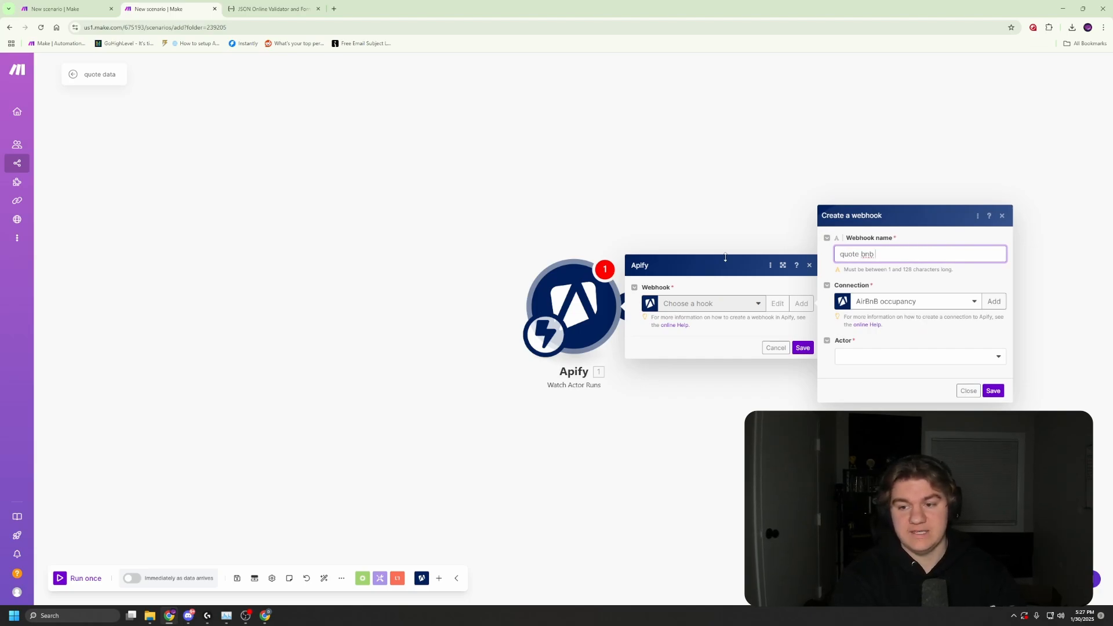
type("e bnb TE")
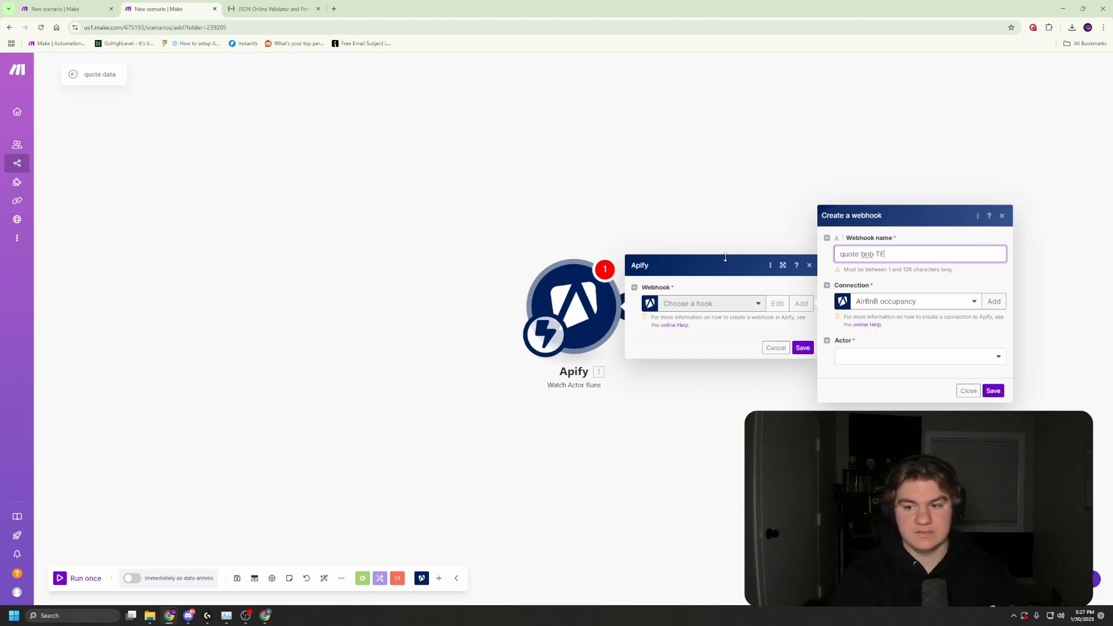
type("e")
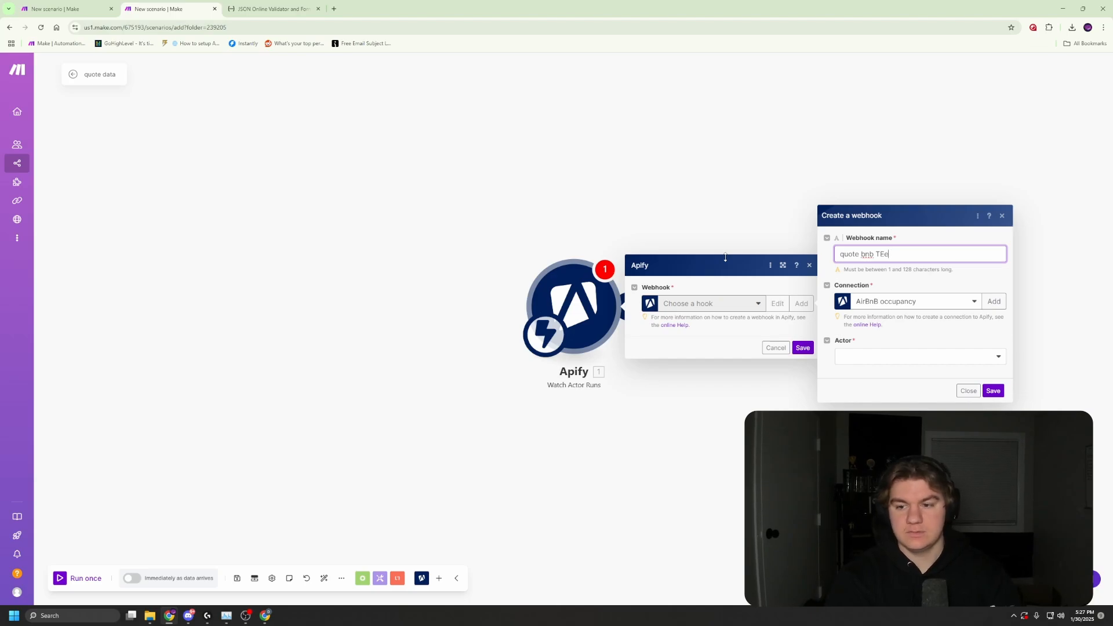
key("BackSpace")
key("BackSpace")
type("est")
Set the webhook's connection to Main API and its actor to Airbnb Rooms URLs Scraper, and save the webhook and the trigger.
left_click(972, 302)
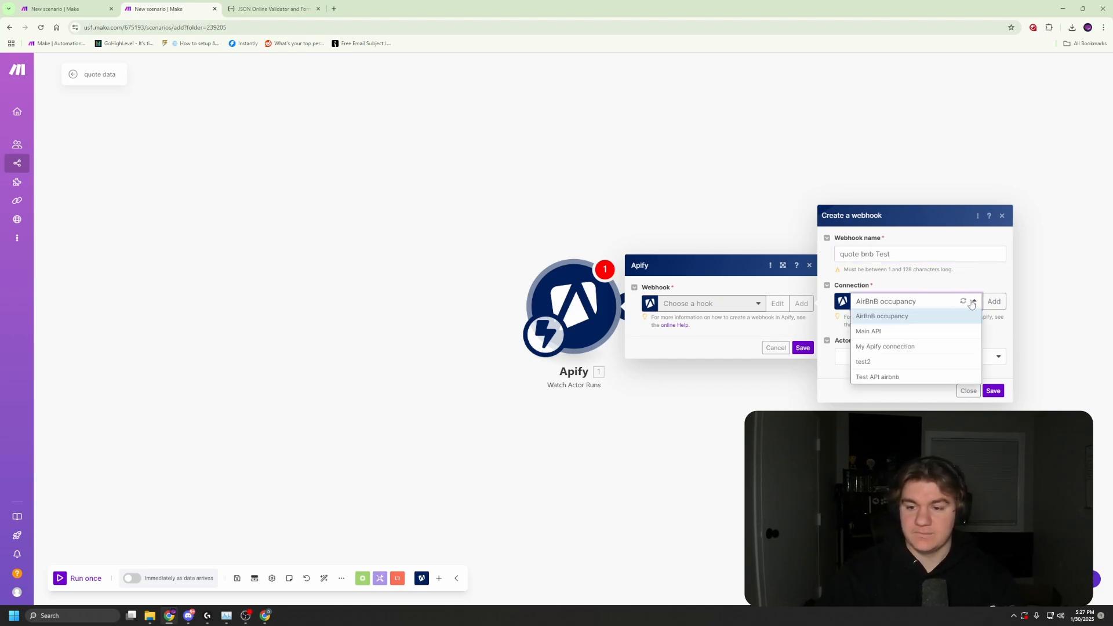
left_click(927, 331)
left_click(905, 357)
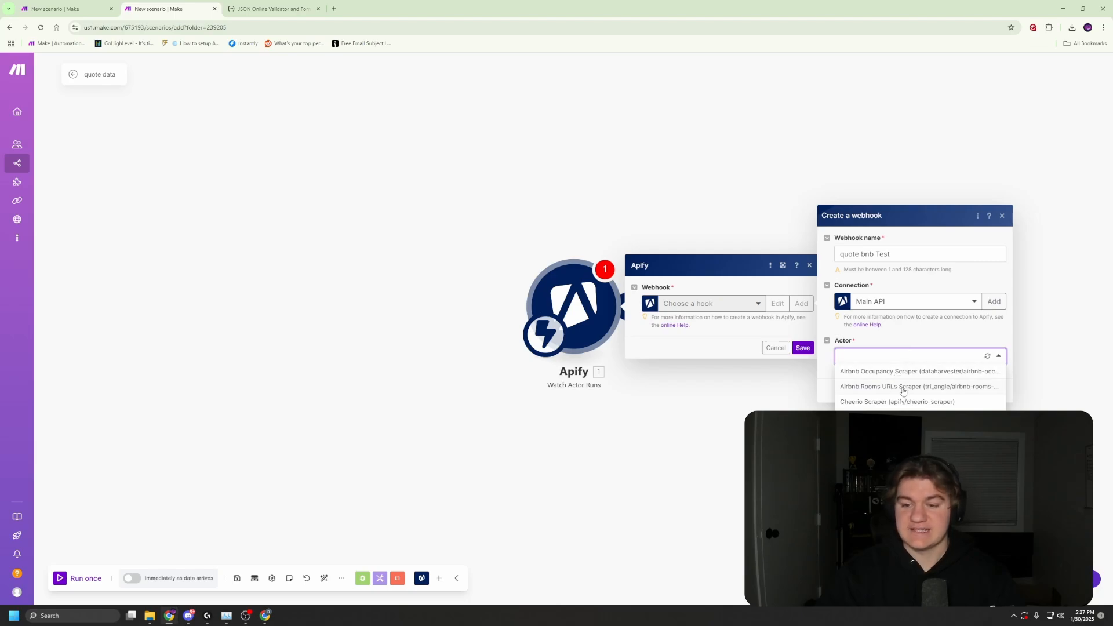
left_click(902, 387)
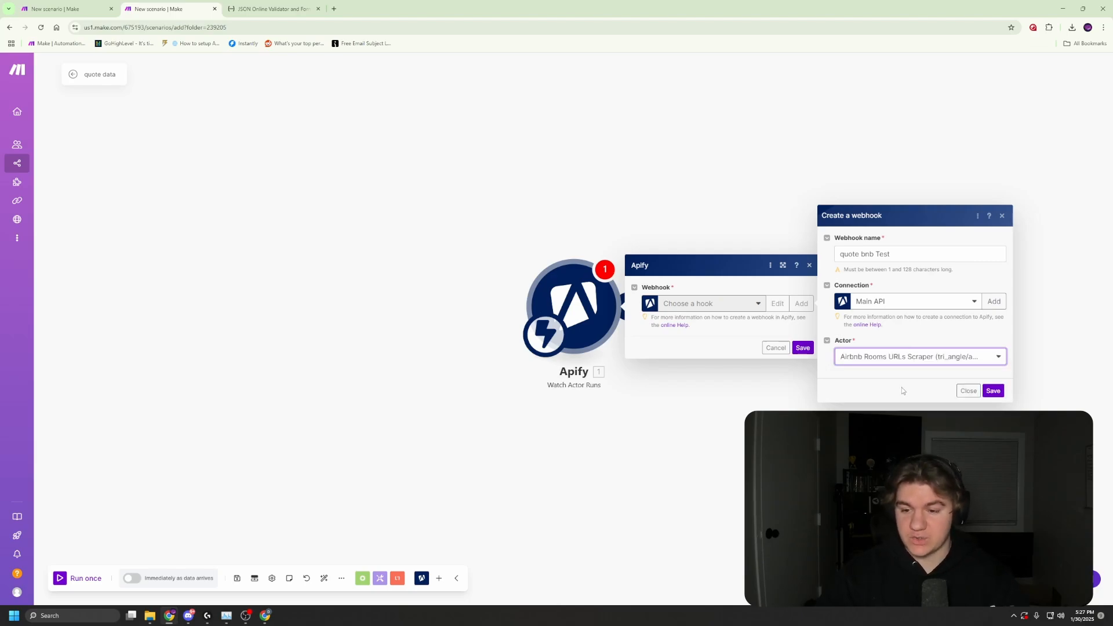
left_click(992, 392)
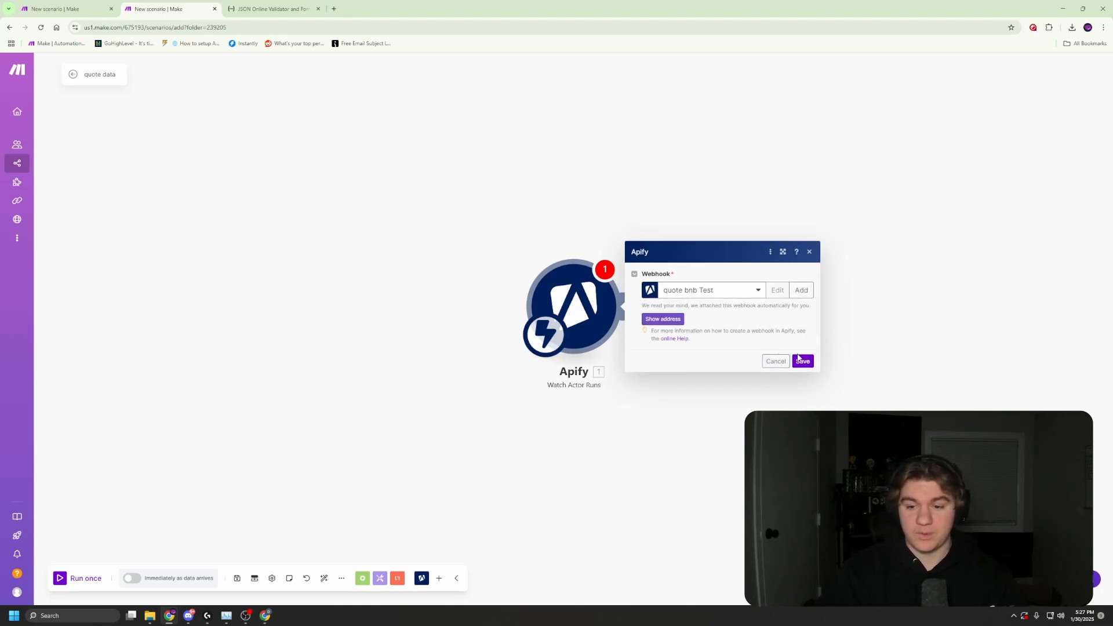
left_click(802, 362)
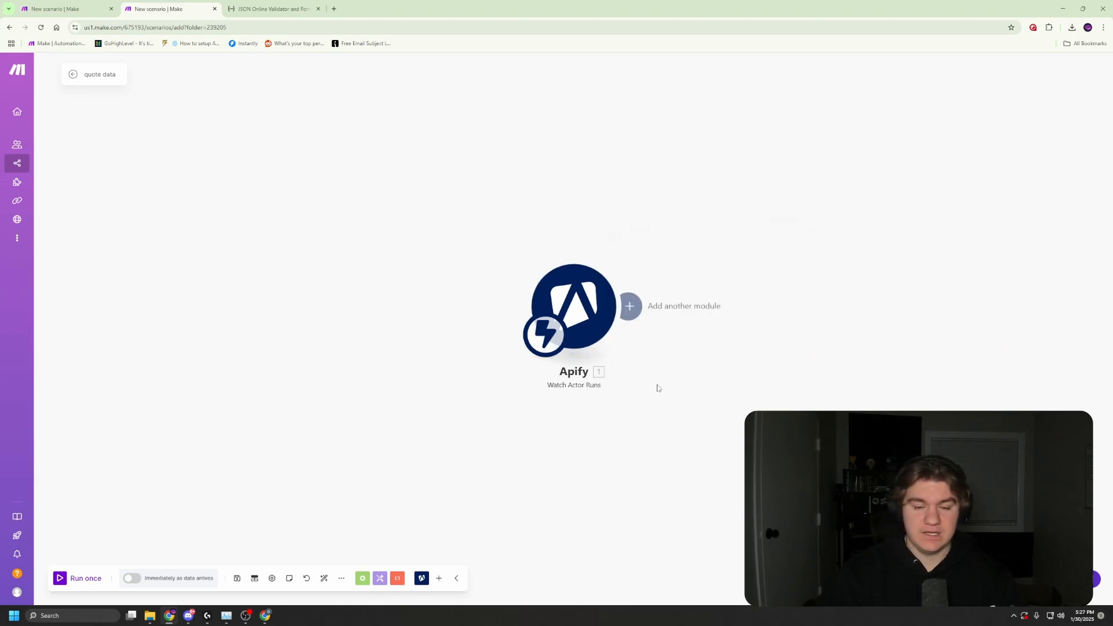
Add an Apify Get Dataset Items module after the trigger and set its connection to Main API.
left_click(641, 313)
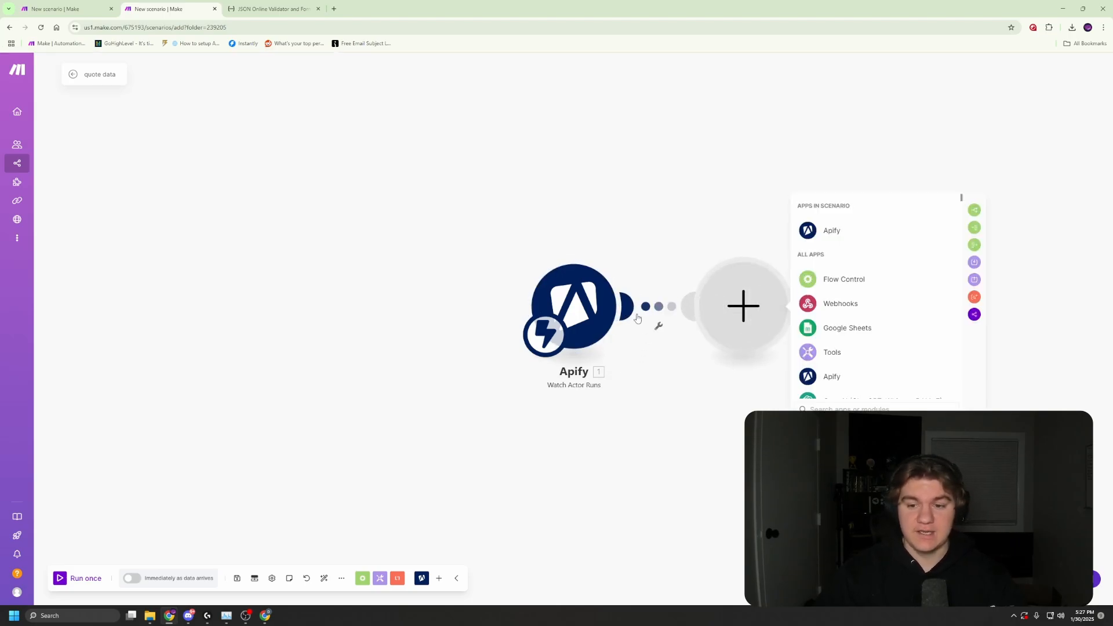
left_click(832, 233)
scroll(898, 342, "down", 1)
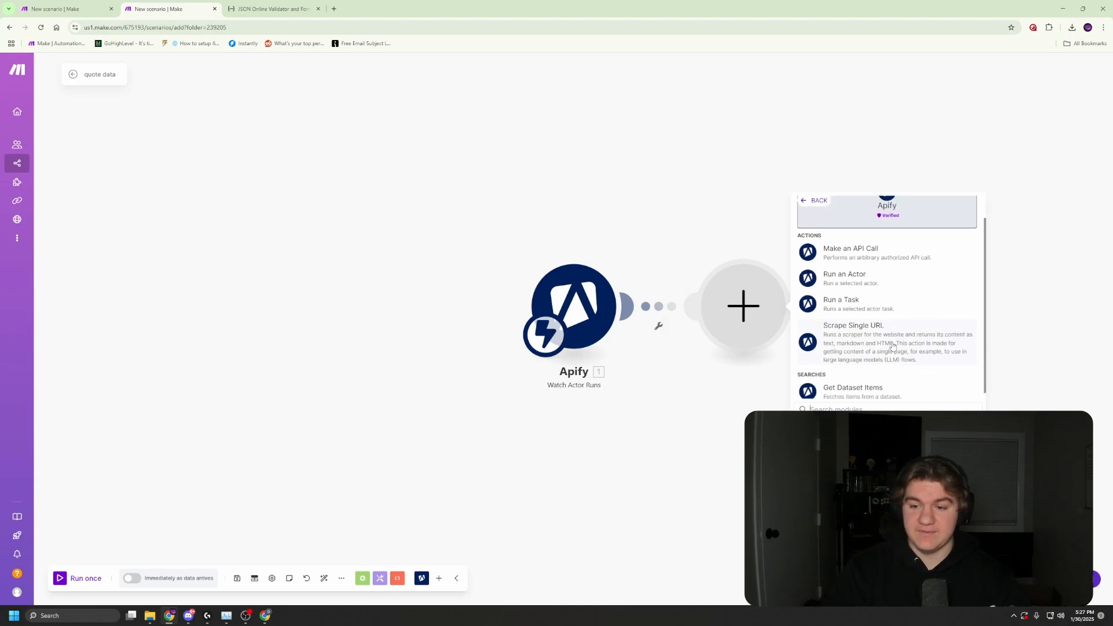
left_click(883, 384)
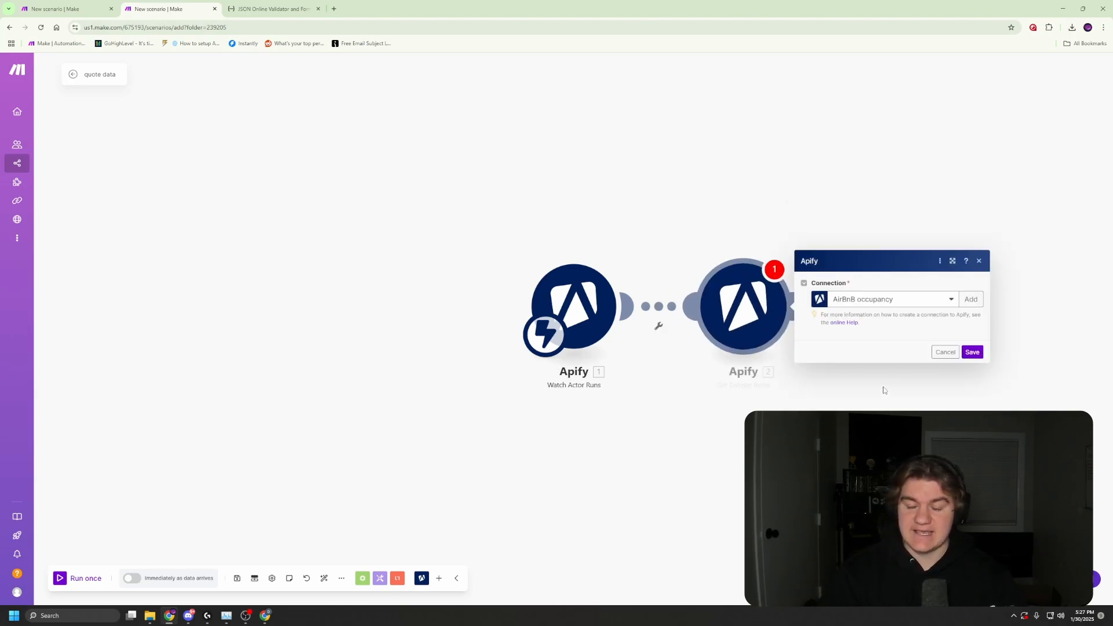
left_click(880, 172)
left_click(880, 201)
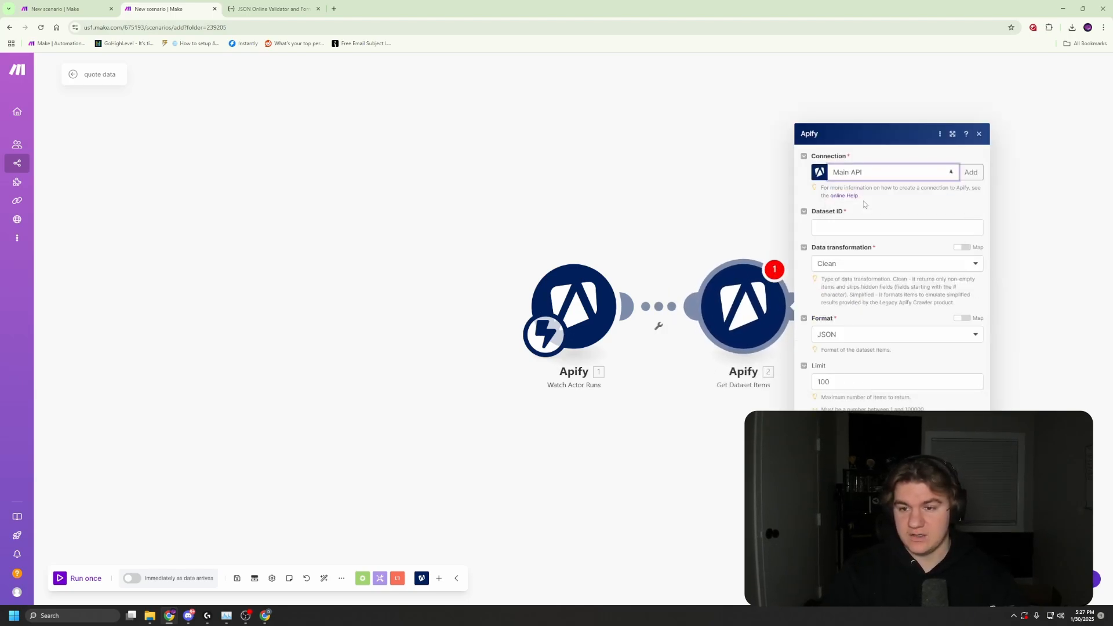
Map the trigger's defaultDatasetId to the Dataset ID of the Get Dataset Items module and save it.
left_click(859, 229)
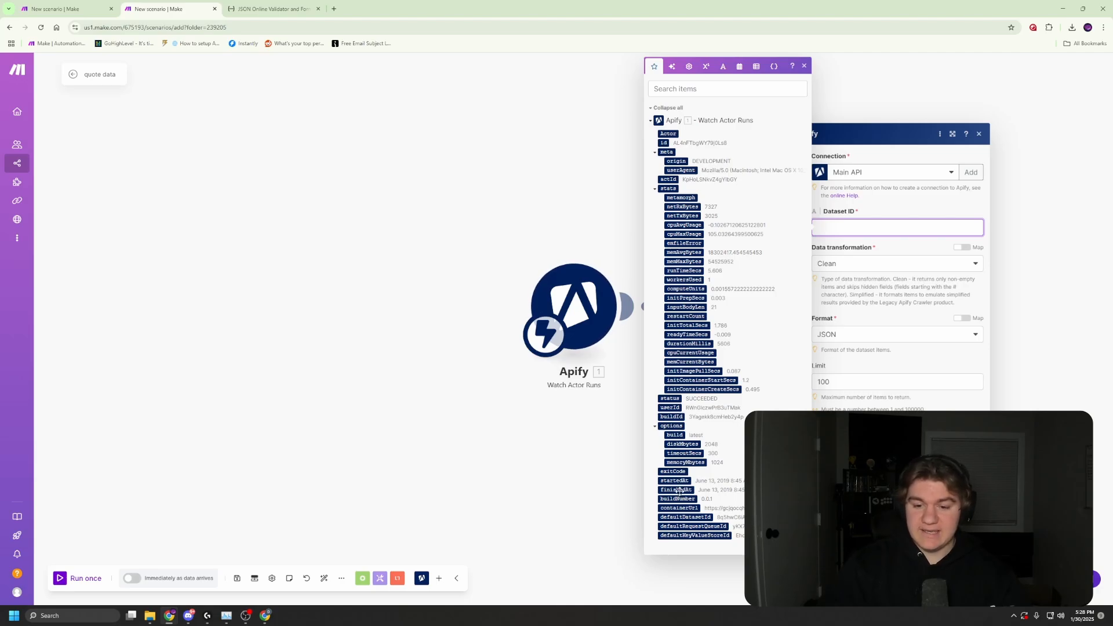
left_click(699, 518)
left_click(971, 476)
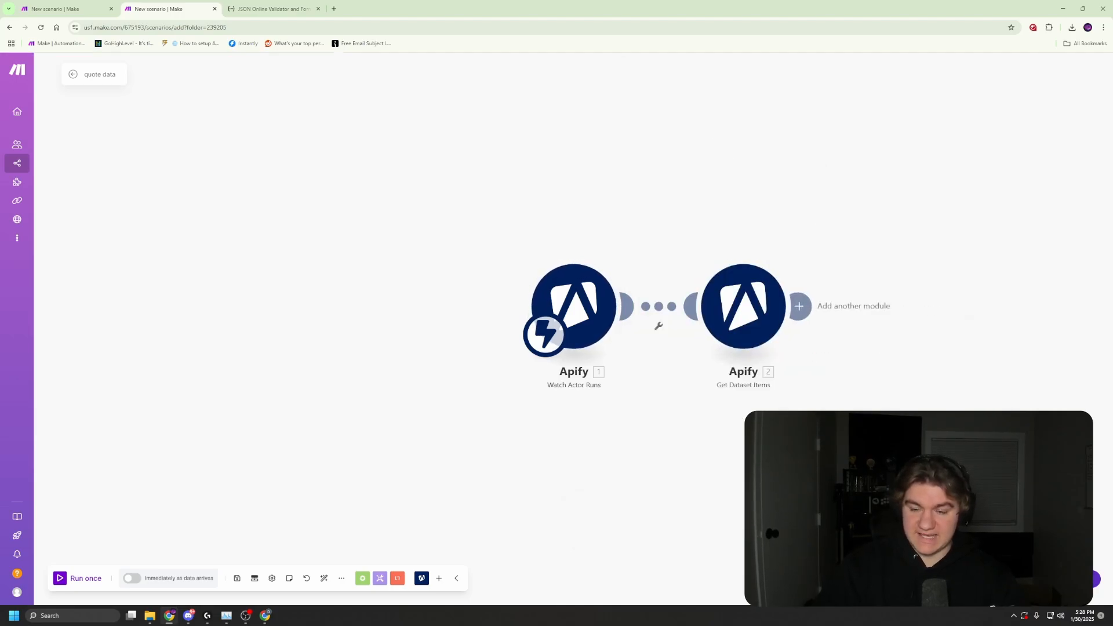
Reopen the Get Dataset Items module, review its available dataset formats, and save the module.
left_click(757, 307)
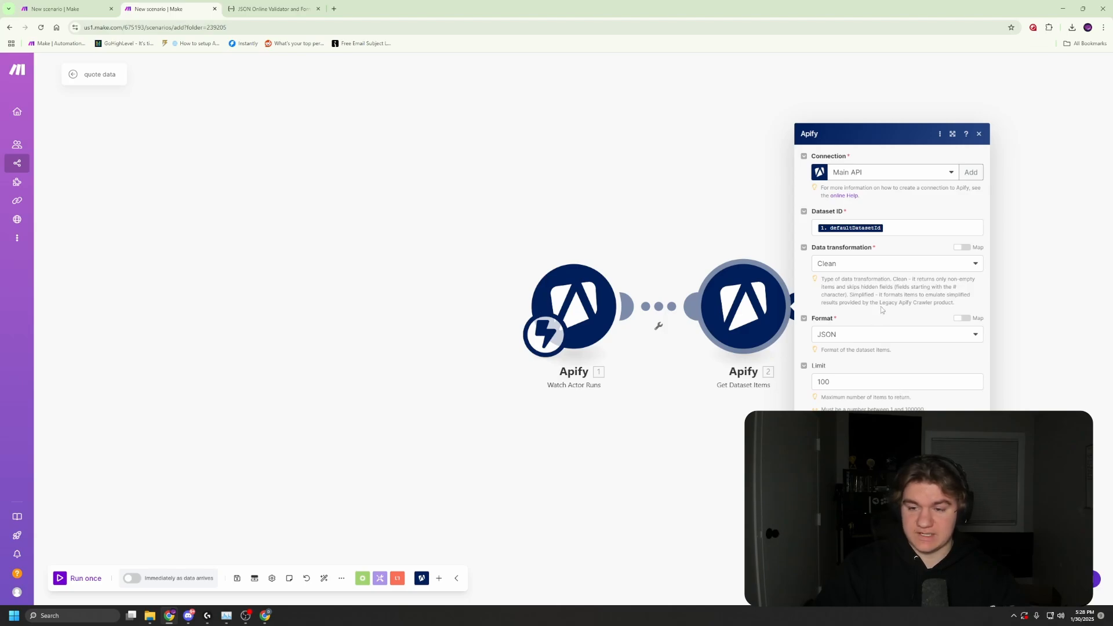
left_click(865, 335)
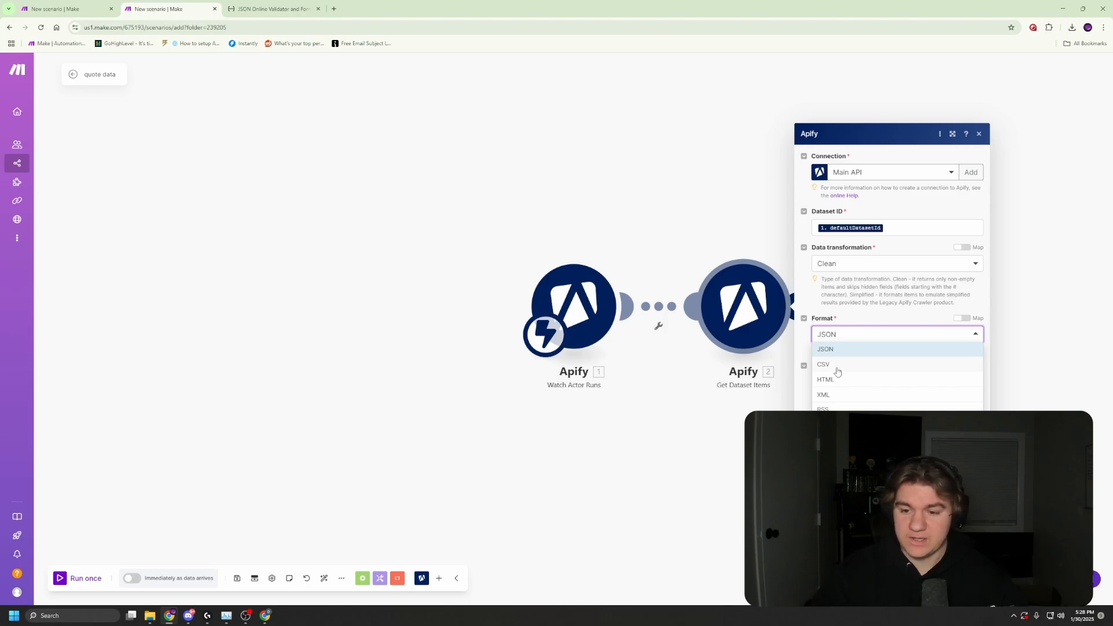
left_click(813, 303)
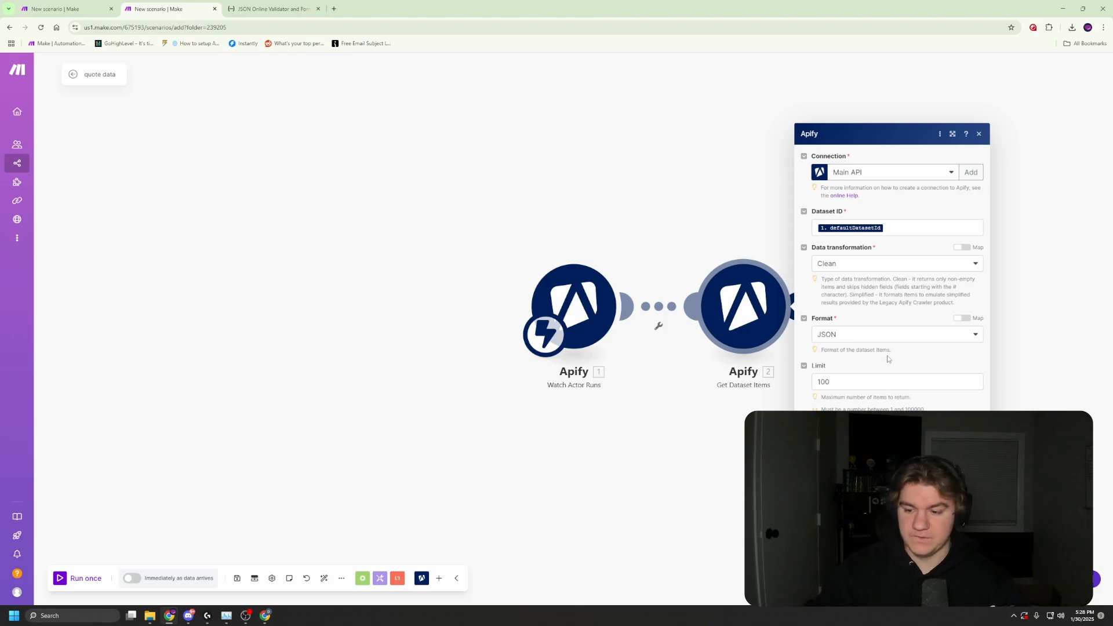
left_click(969, 478)
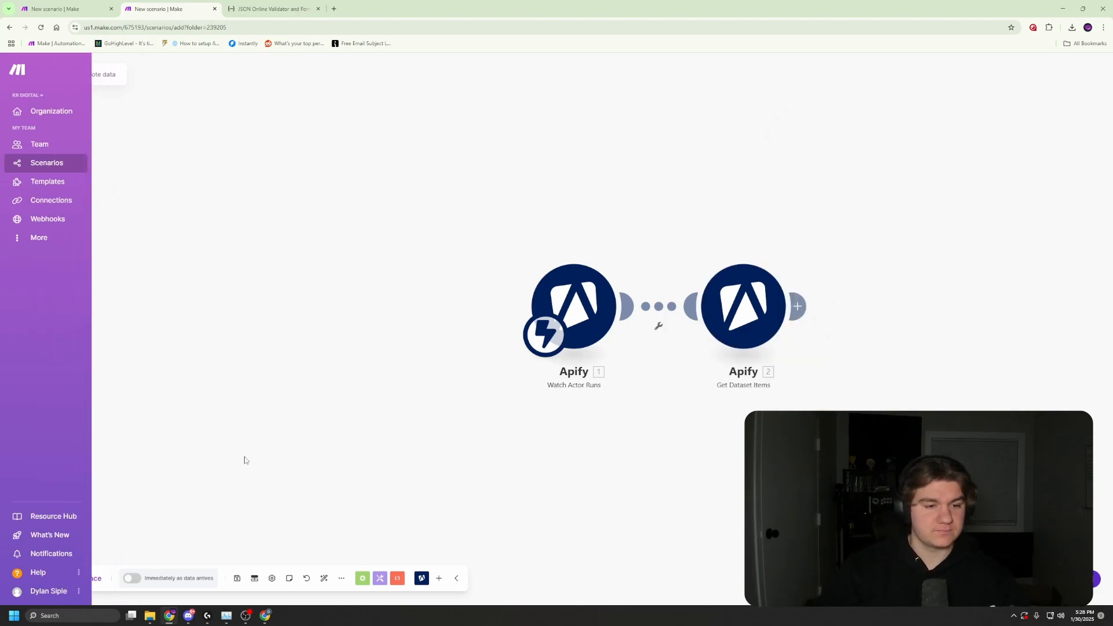
Run the quote data scenario once, run the Quote BNB scenario once to trigger it, and return to quote data.
left_click(85, 579)
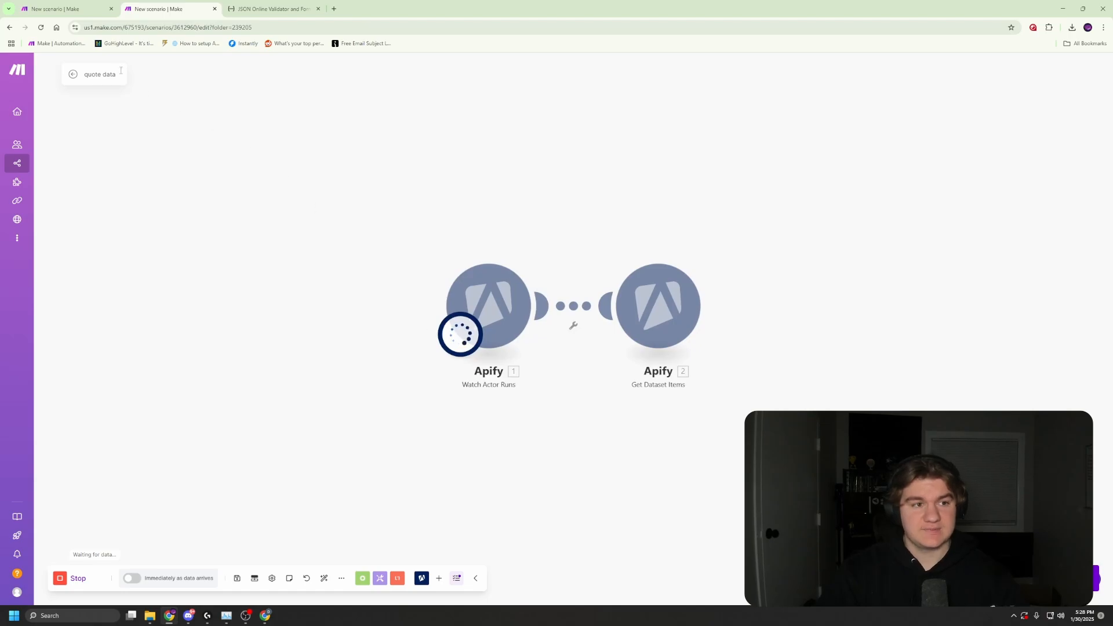
left_click(70, 9)
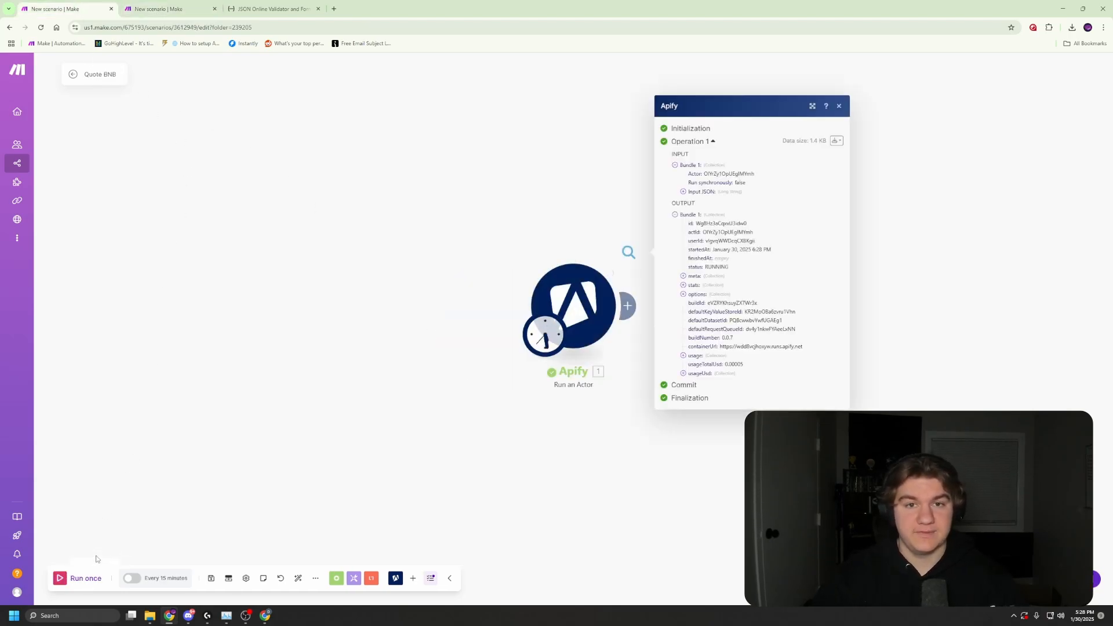
left_click(623, 255)
key("ctrl+Tab")
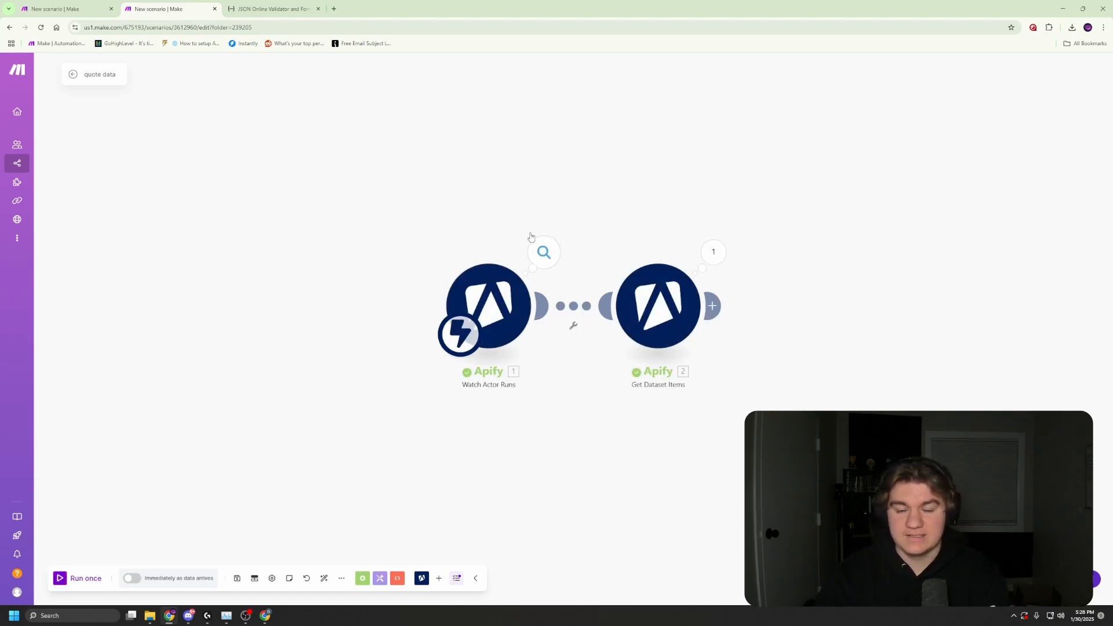
Examine the listing details and price breakdown in the Get Dataset Items module's output.
left_click(713, 251)
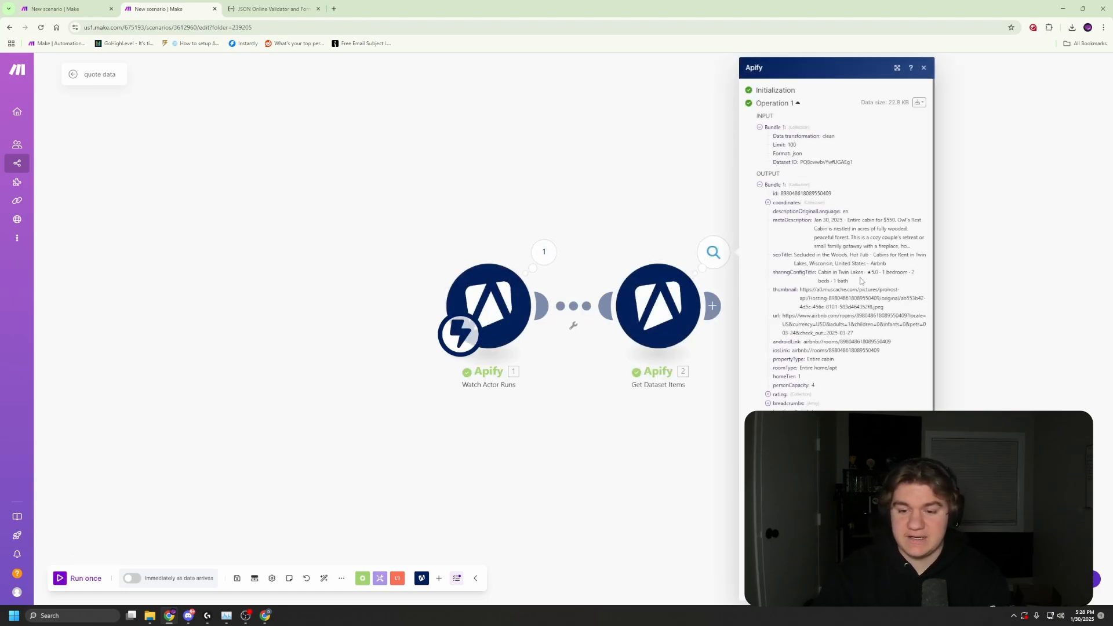
scroll(837, 229, "down", 1)
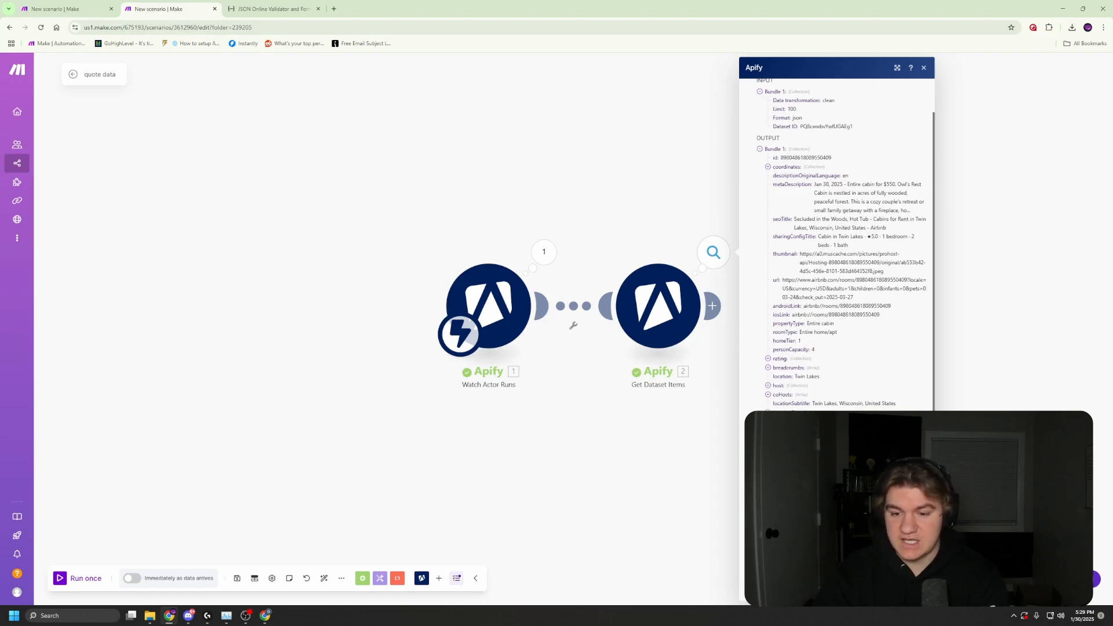
scroll(841, 244, "down", 2)
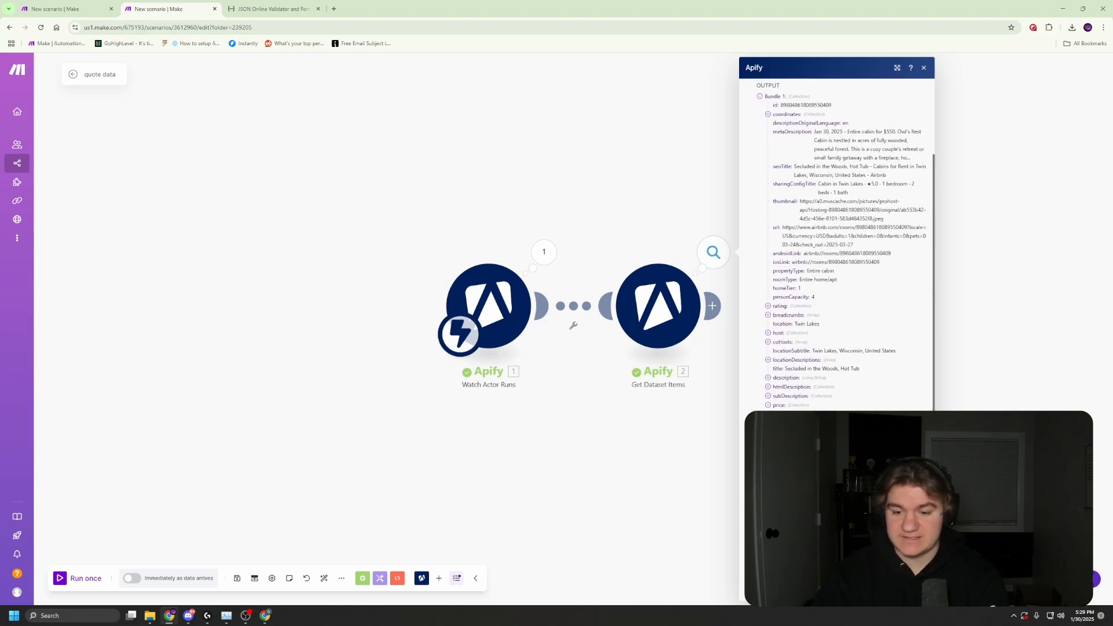
scroll(841, 243, "down", 3)
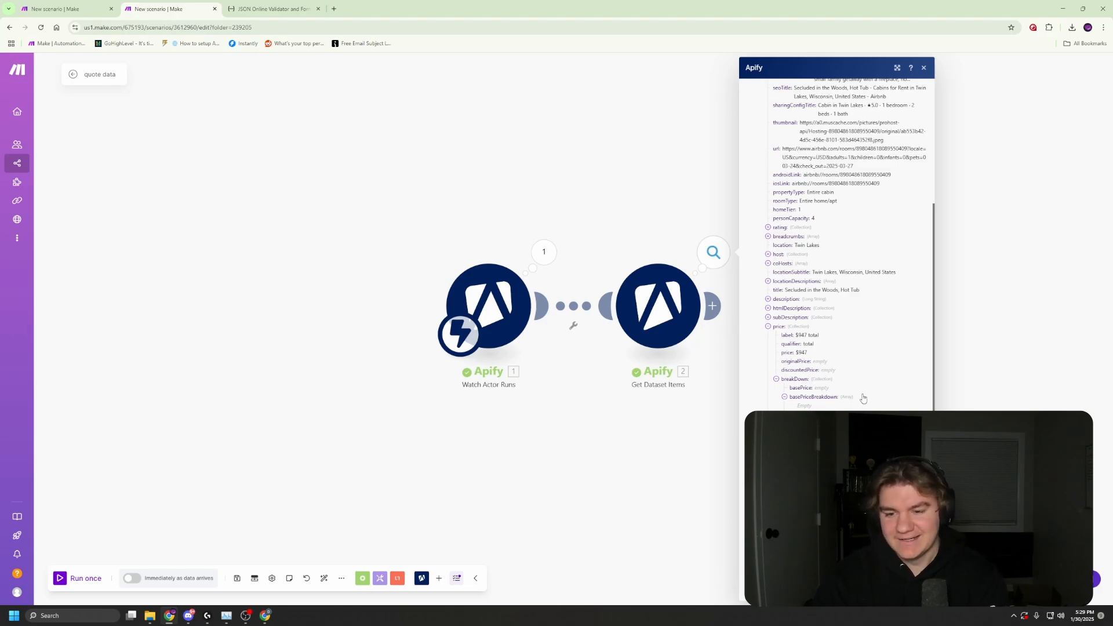
left_click(1016, 393)
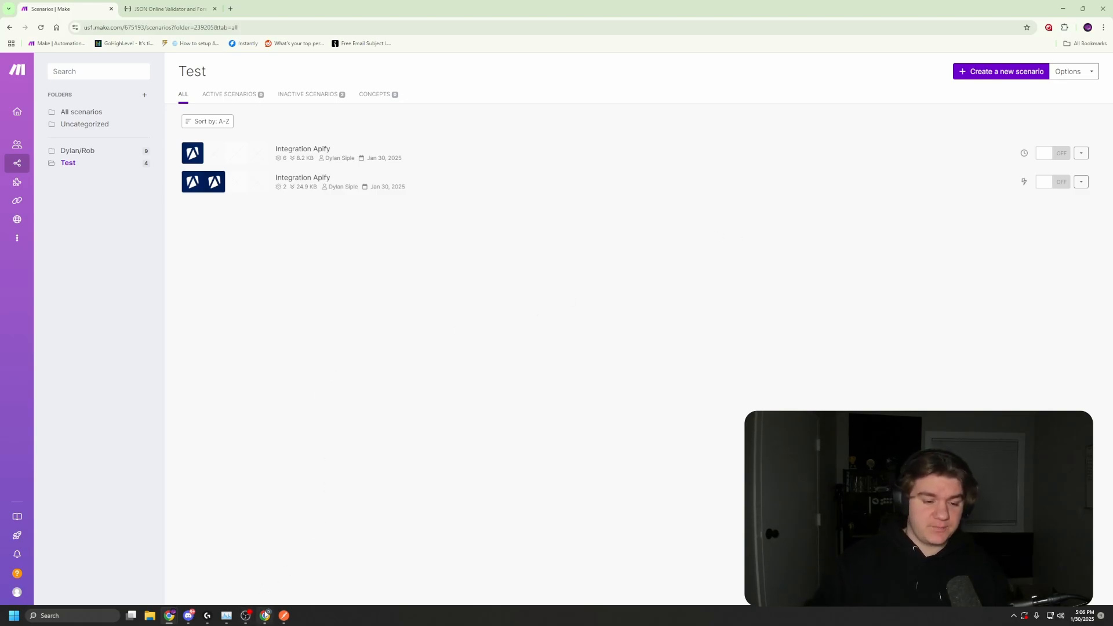
Switch to the Apify console, search the Store for "airbnb occupancy", and open the Airbnb Occupancy Scraper actor.
mouse_move(265, 616)
left_click(264, 565)
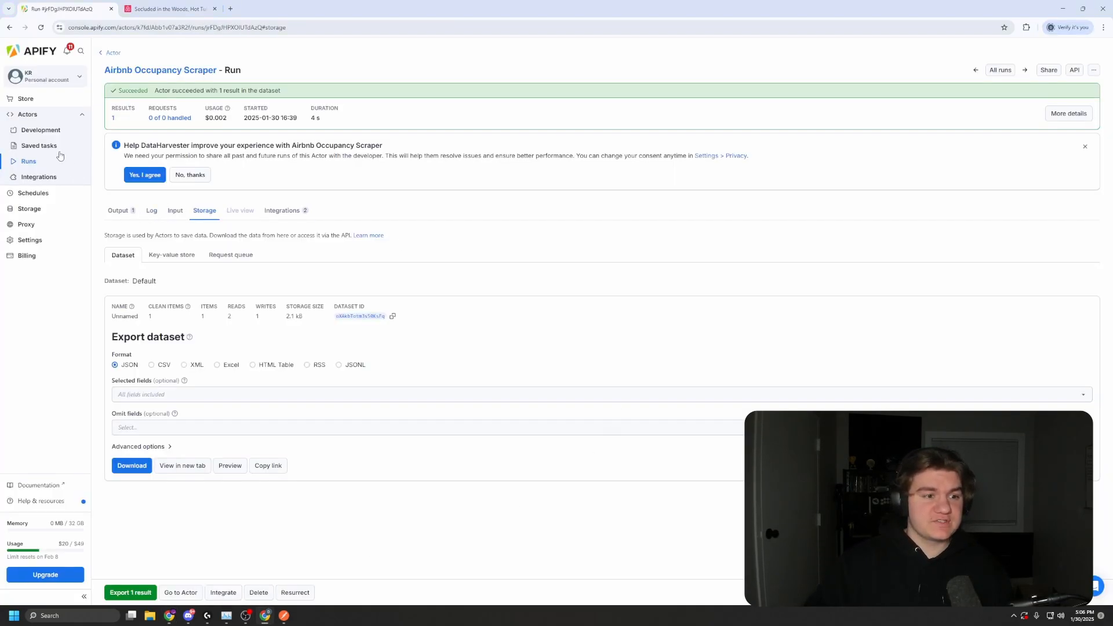
left_click(39, 119)
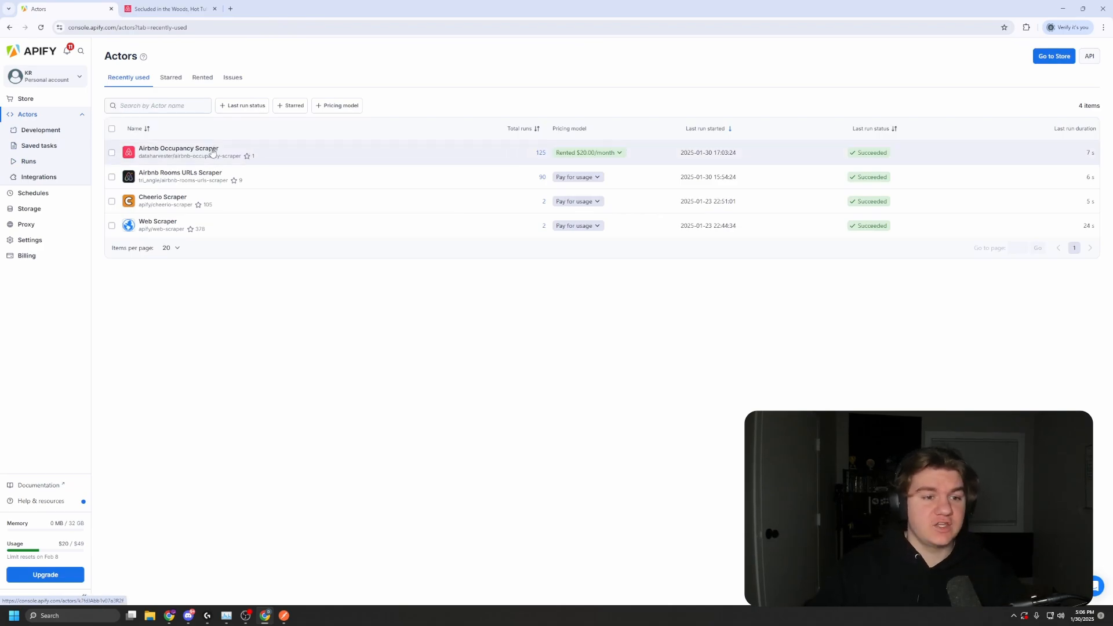
left_click(47, 102)
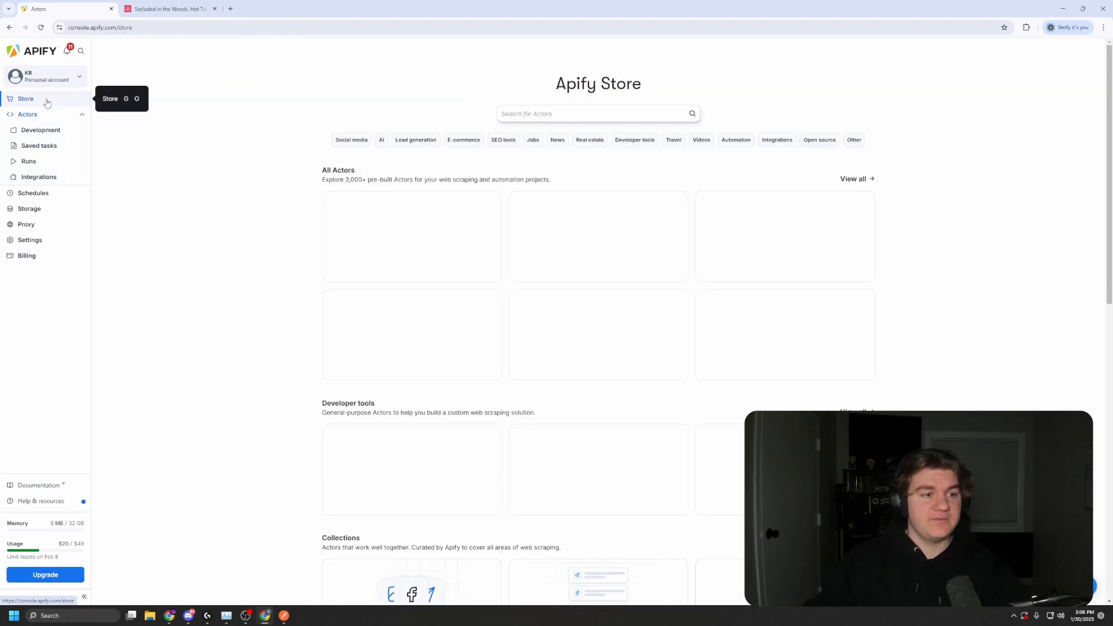
left_click(586, 115)
type("air")
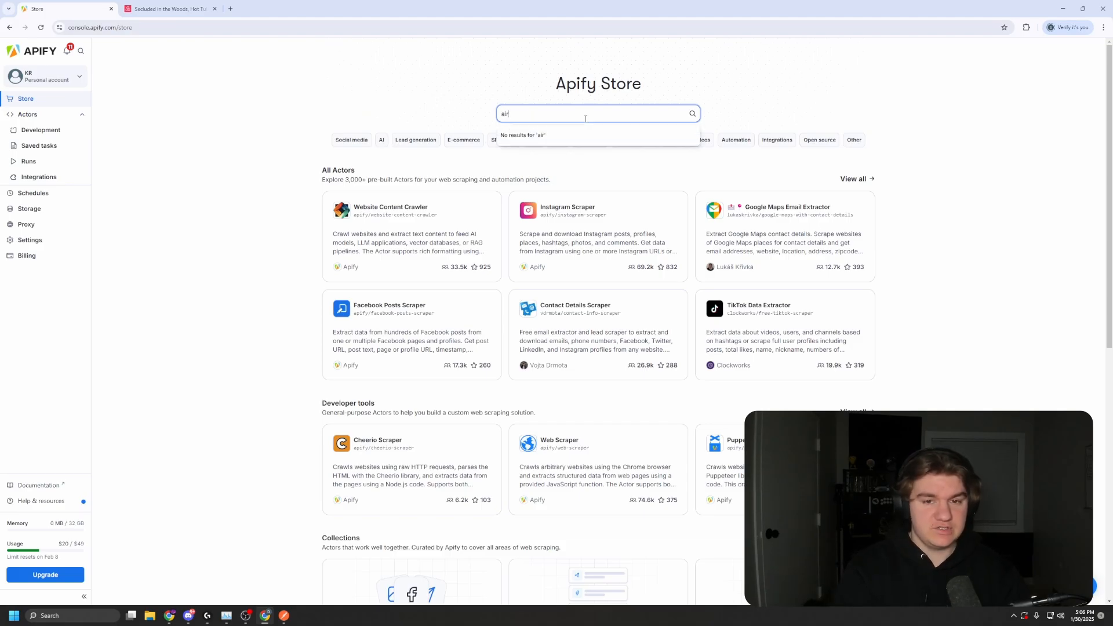
type("bnb occupancy")
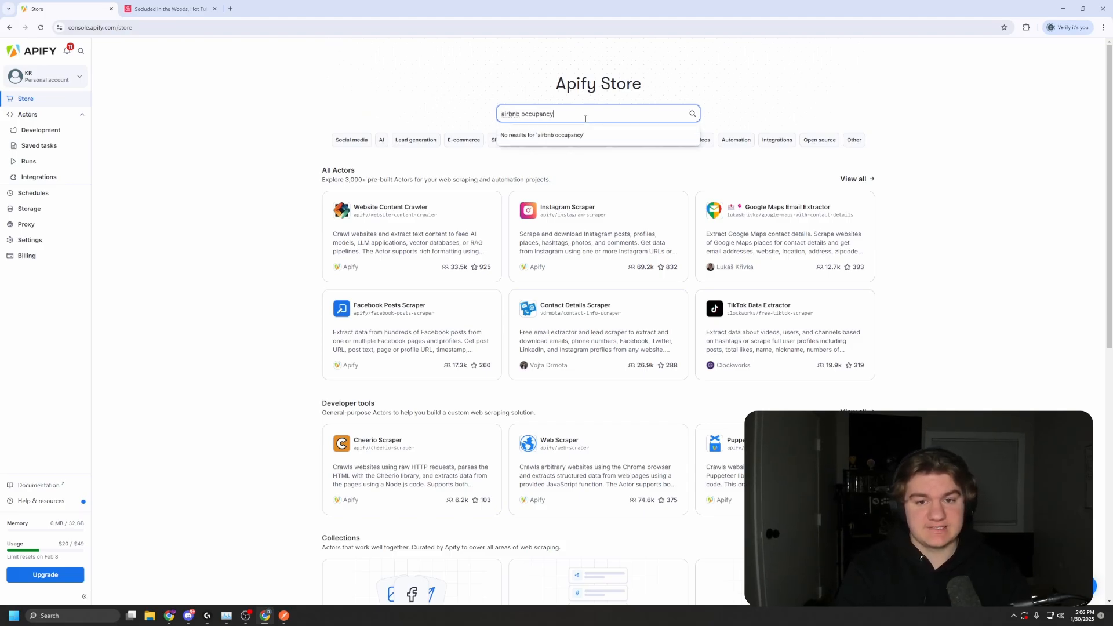
key("Return")
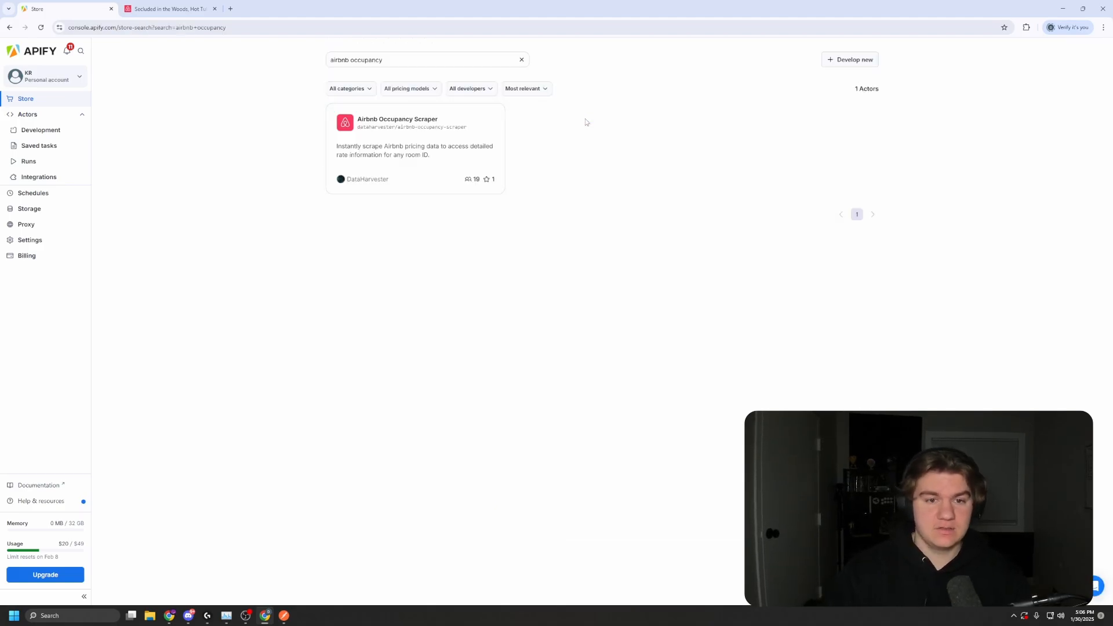
left_click(404, 127)
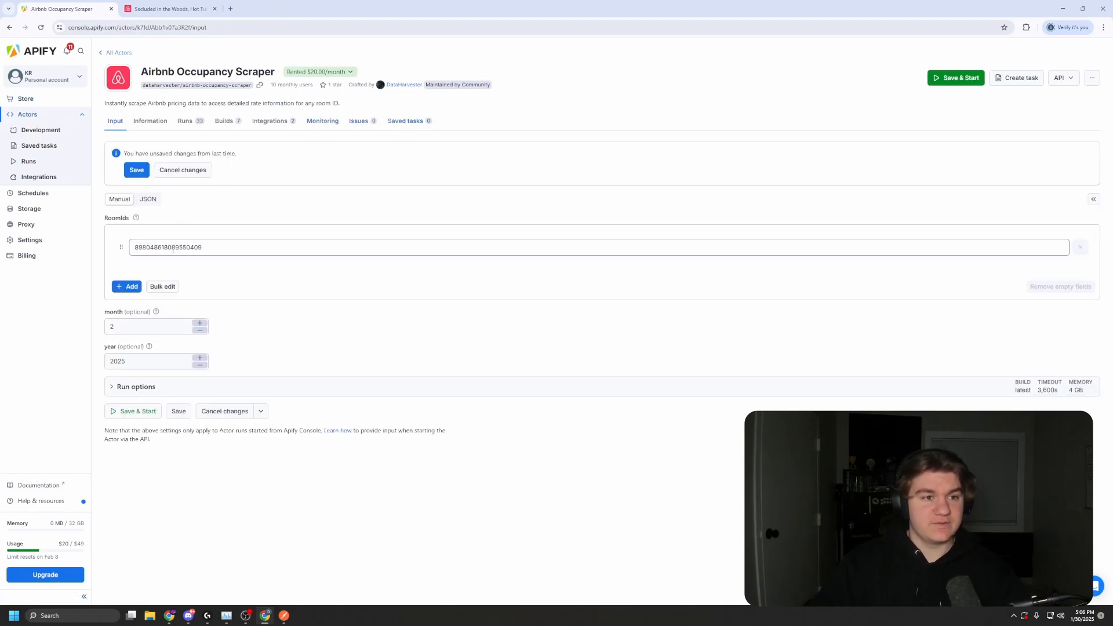
Locate the room ID in the Airbnb listing's URL and compare it with the actor's RoomIds input.
left_click(166, 9)
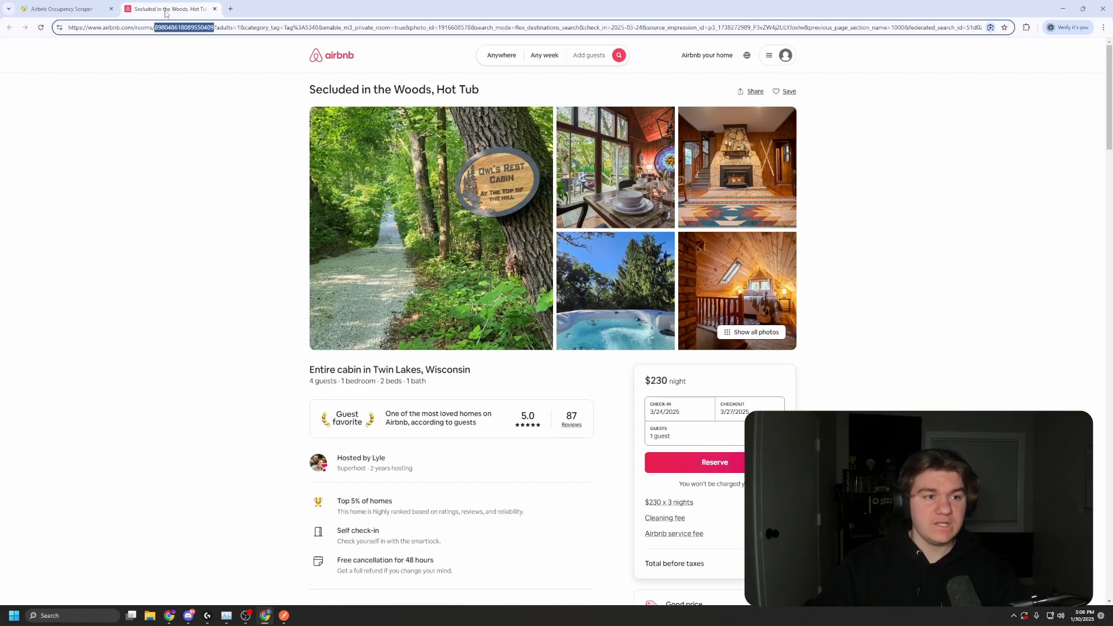
left_click(195, 55)
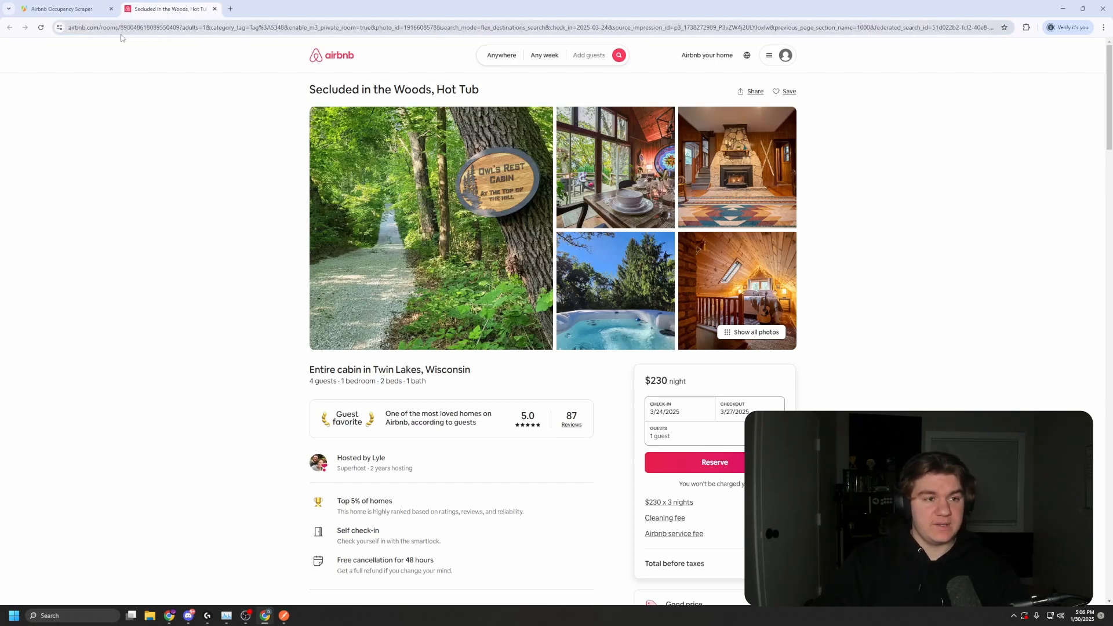
left_click(70, 27)
left_click(97, 28)
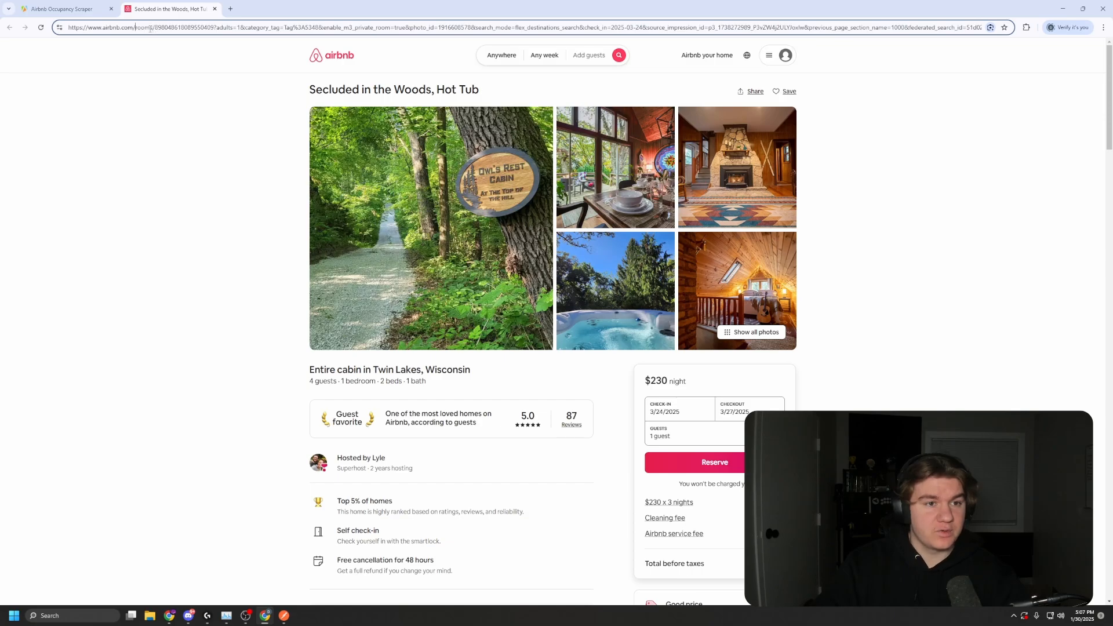
left_click_drag(155, 28, 212, 38)
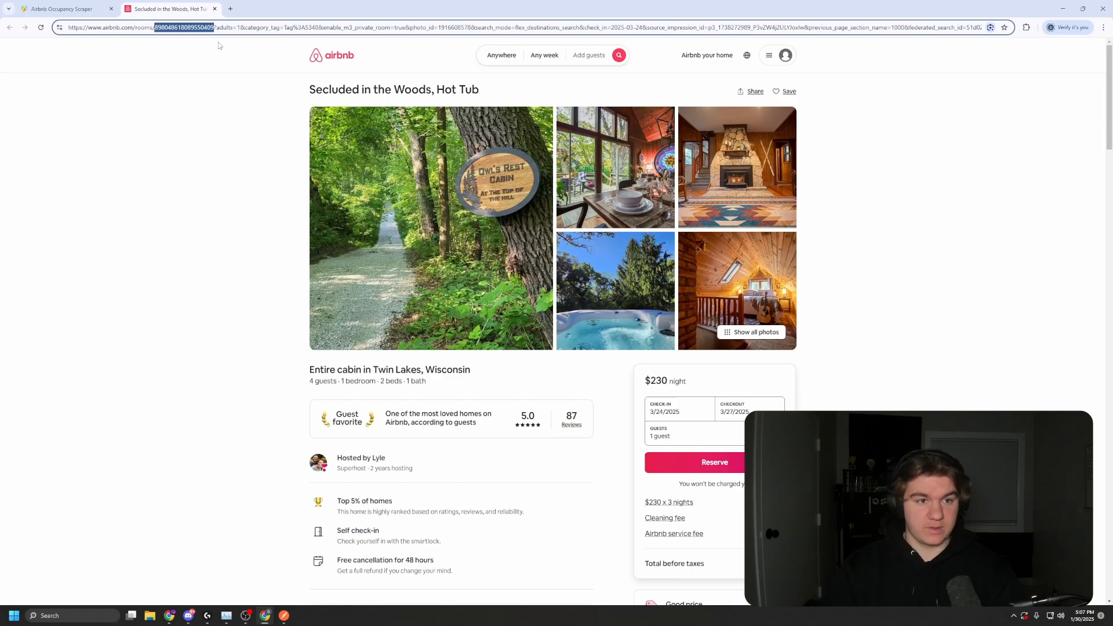
left_click(61, 9)
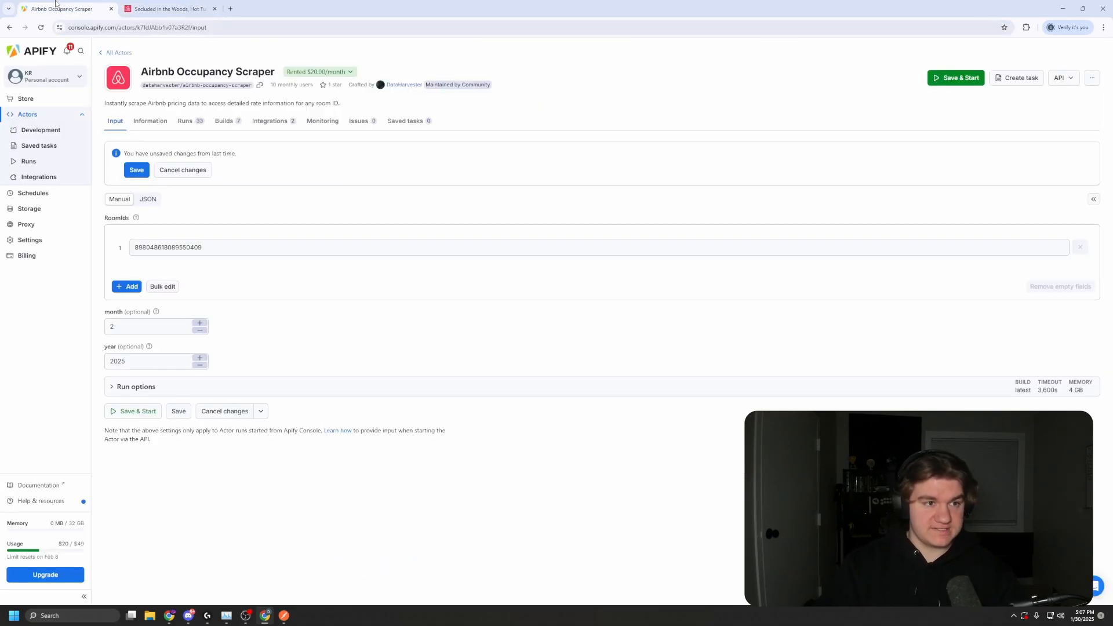
double_click(168, 248)
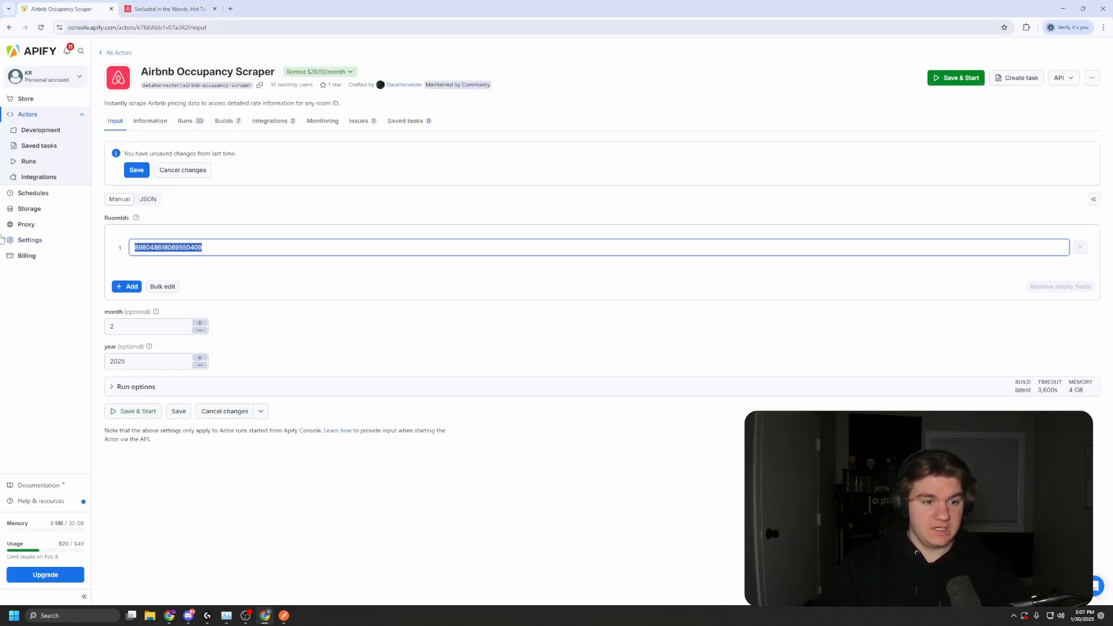
left_click(243, 275)
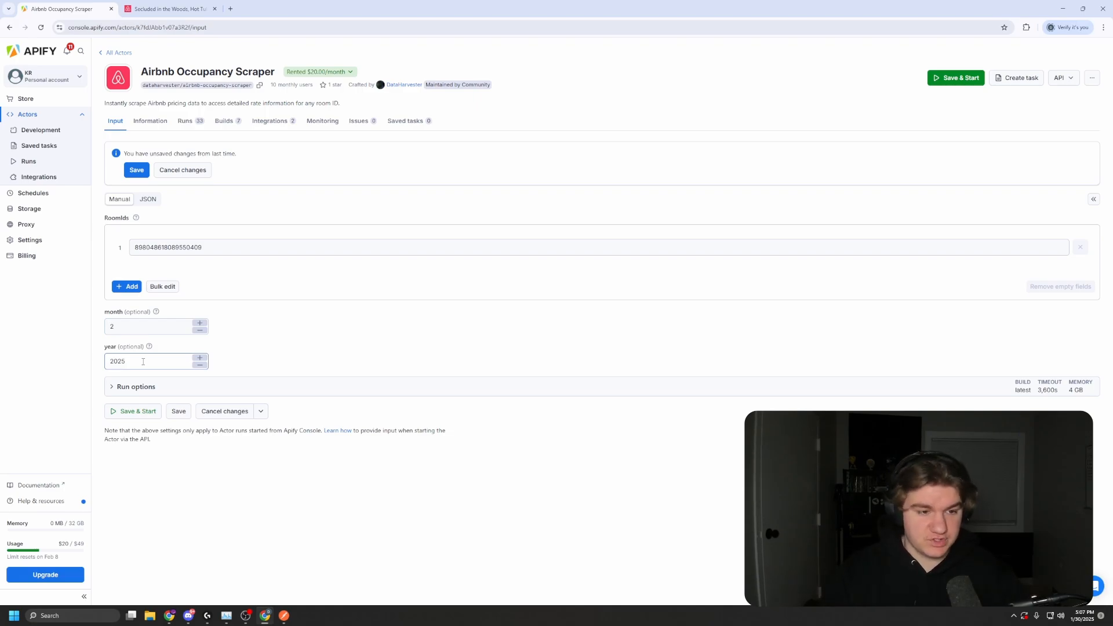
Show the actor's input as JSON, copy all of it, and select the matching JSON in JSONLint.
left_click(152, 202)
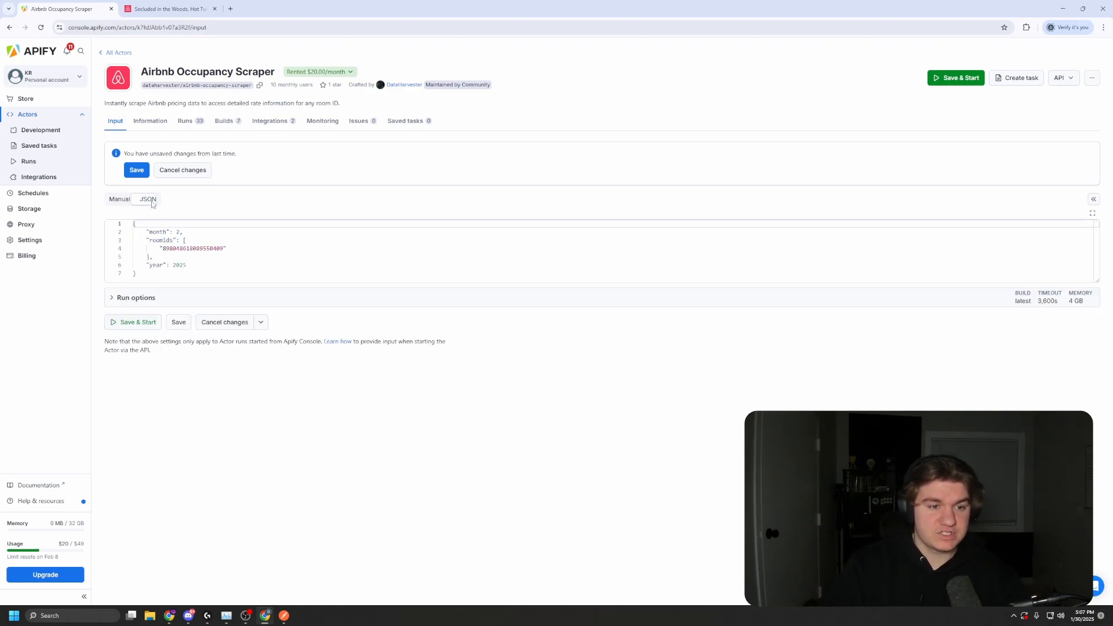
left_click(154, 257)
key("ctrl+a")
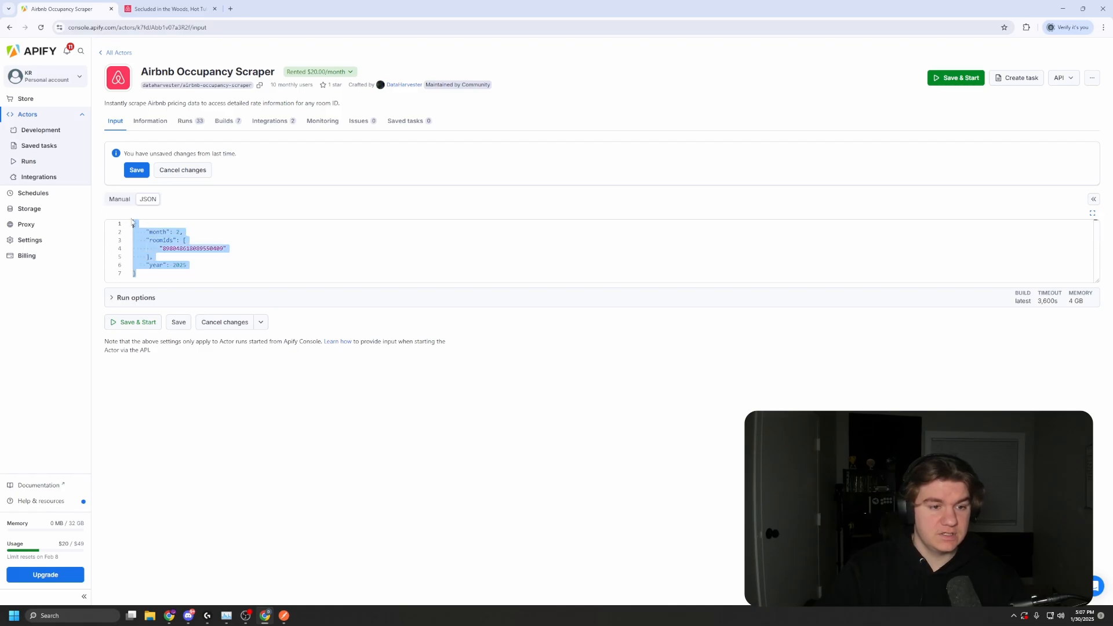
left_click(1063, 12)
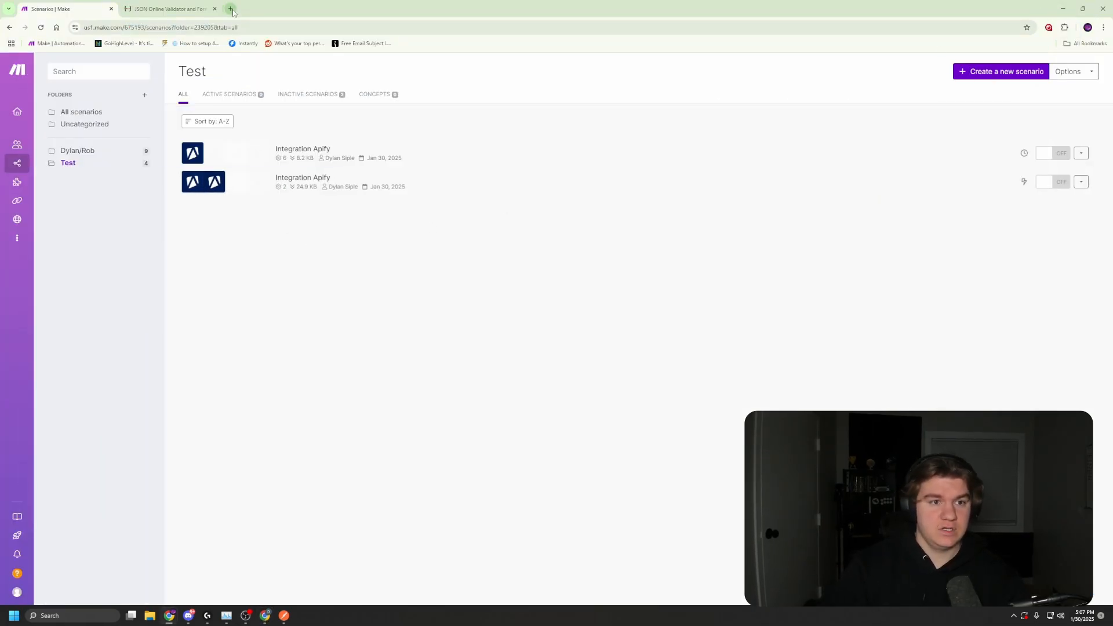
left_click(203, 10)
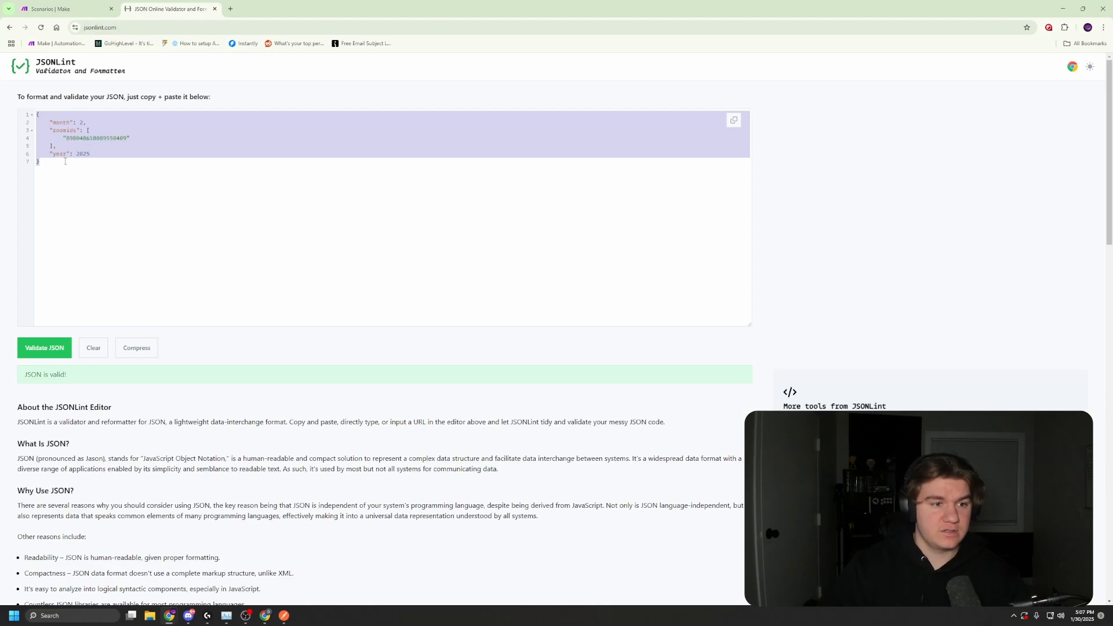
left_click_drag(65, 162, 24, 113)
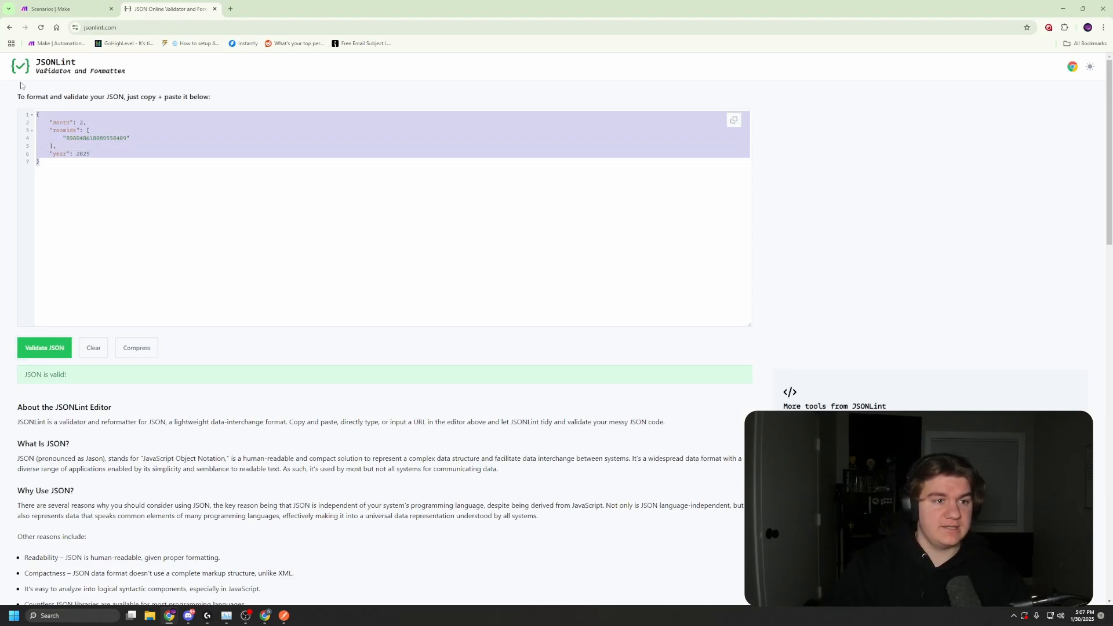
Create a new scenario in Make's Test folder with an Apify Run an Actor module.
left_click(64, 9)
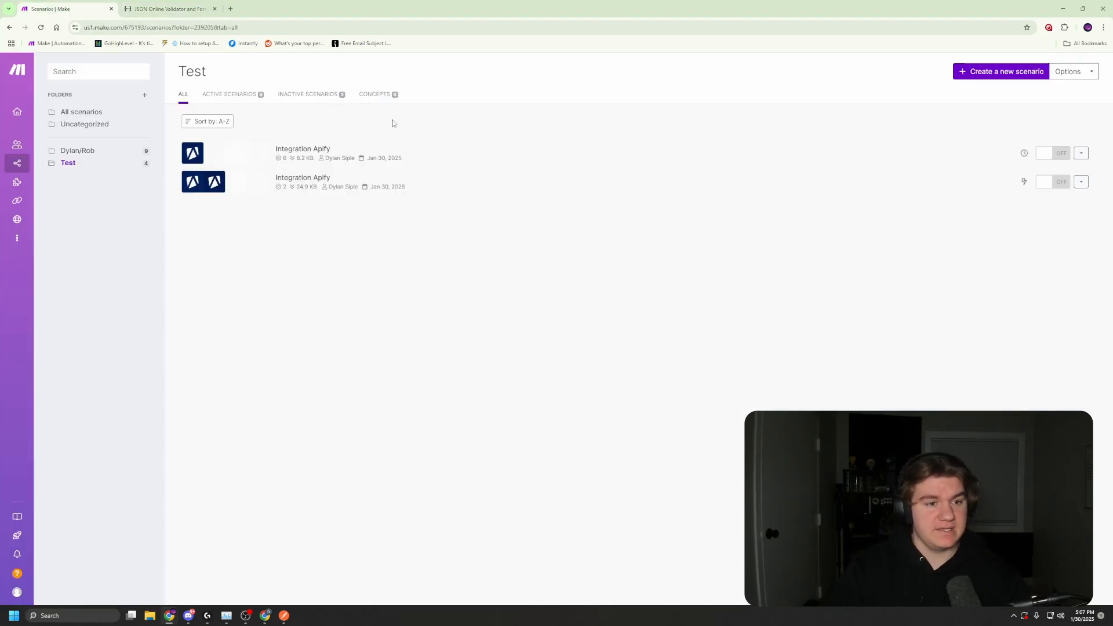
left_click(992, 72)
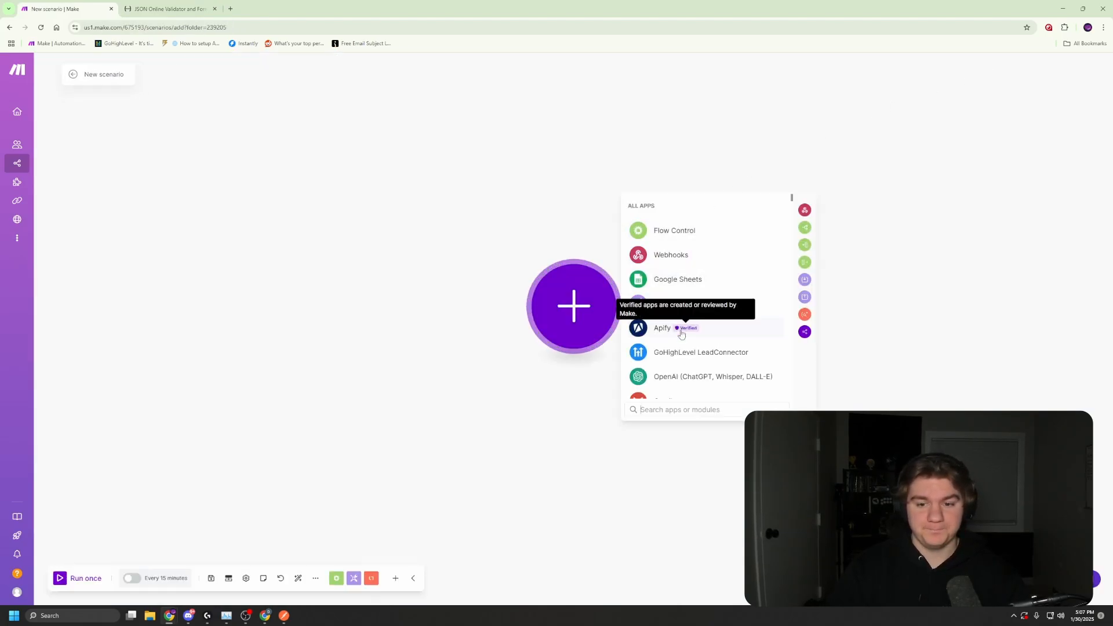
left_click(658, 335)
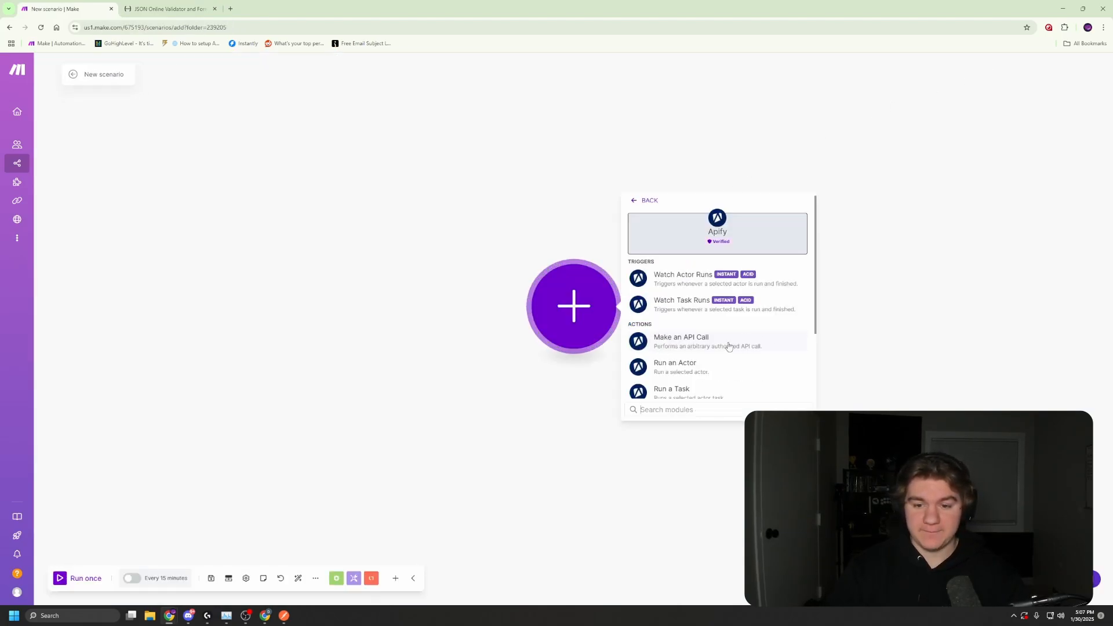
left_click(713, 373)
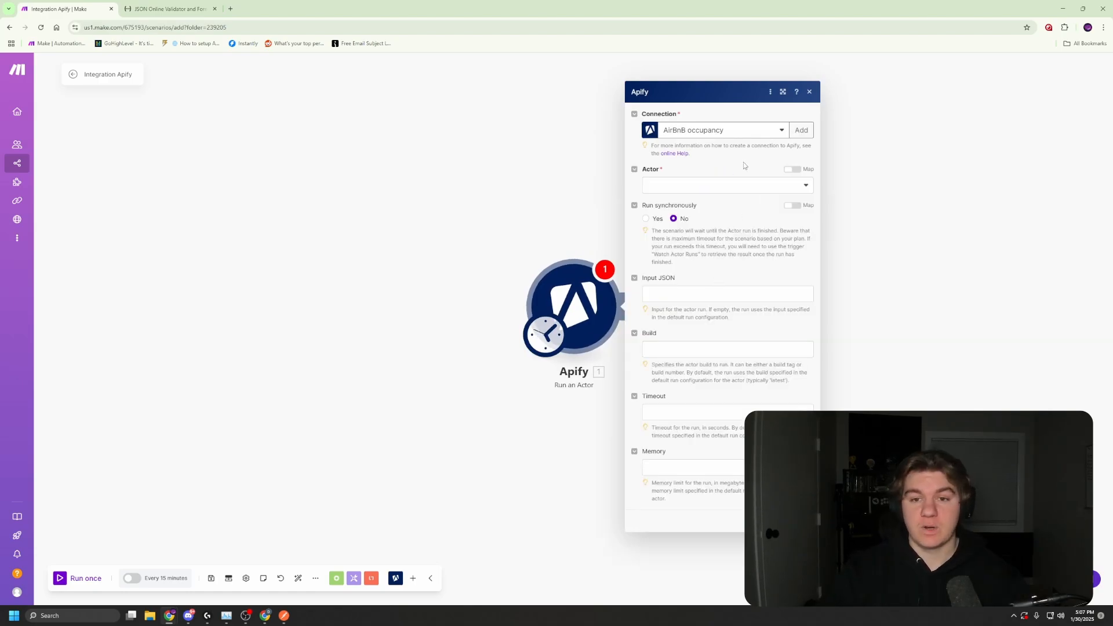
Configure the module with the Main API connection, Airbnb Occupancy Scraper actor and the copied month, roomIds and year input JSON, and confirm it.
left_click(725, 132)
left_click(715, 159)
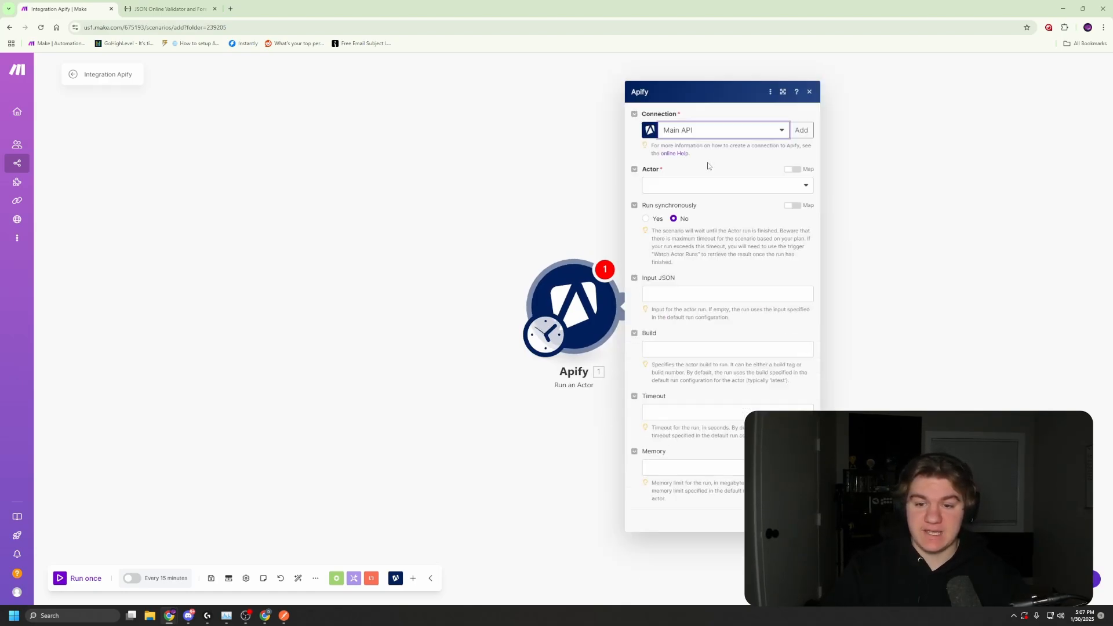
left_click(724, 185)
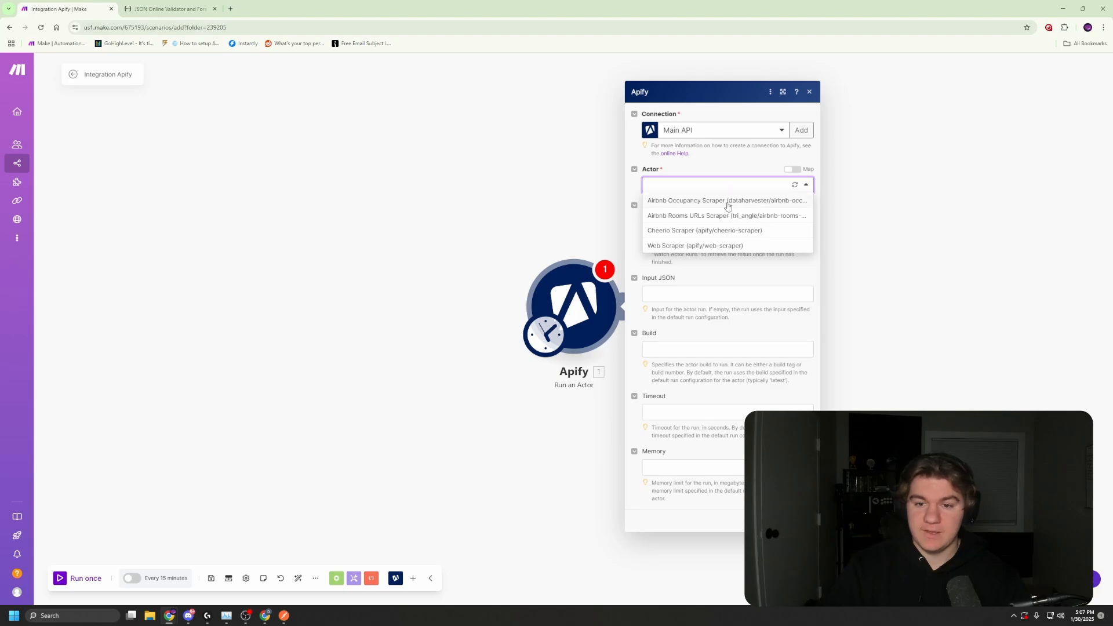
left_click(727, 202)
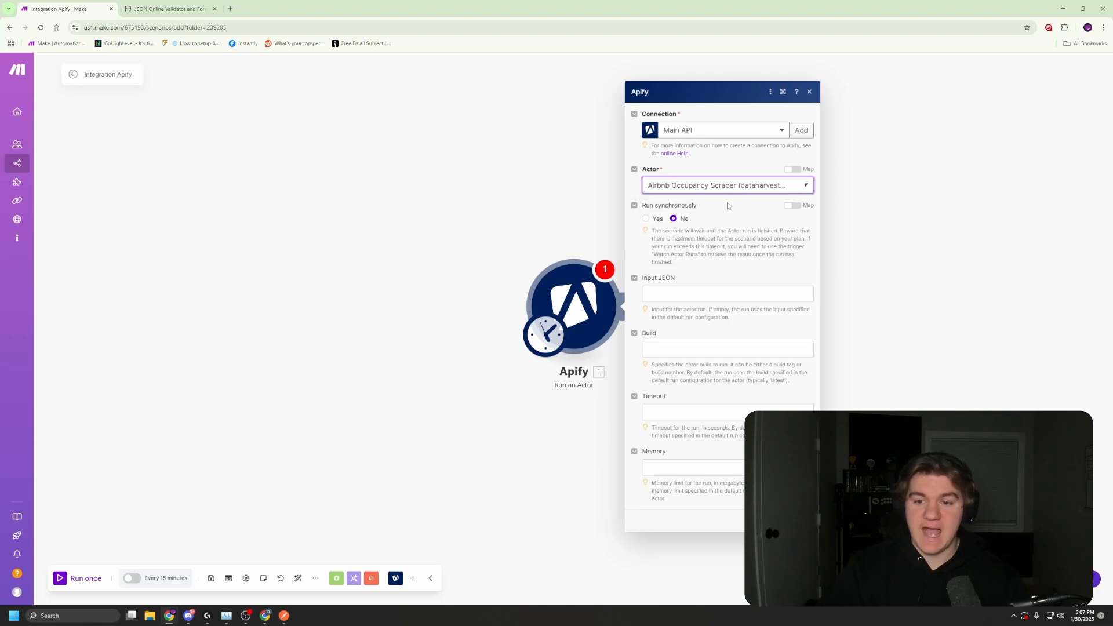
left_click(681, 293)
key("ctrl+v")
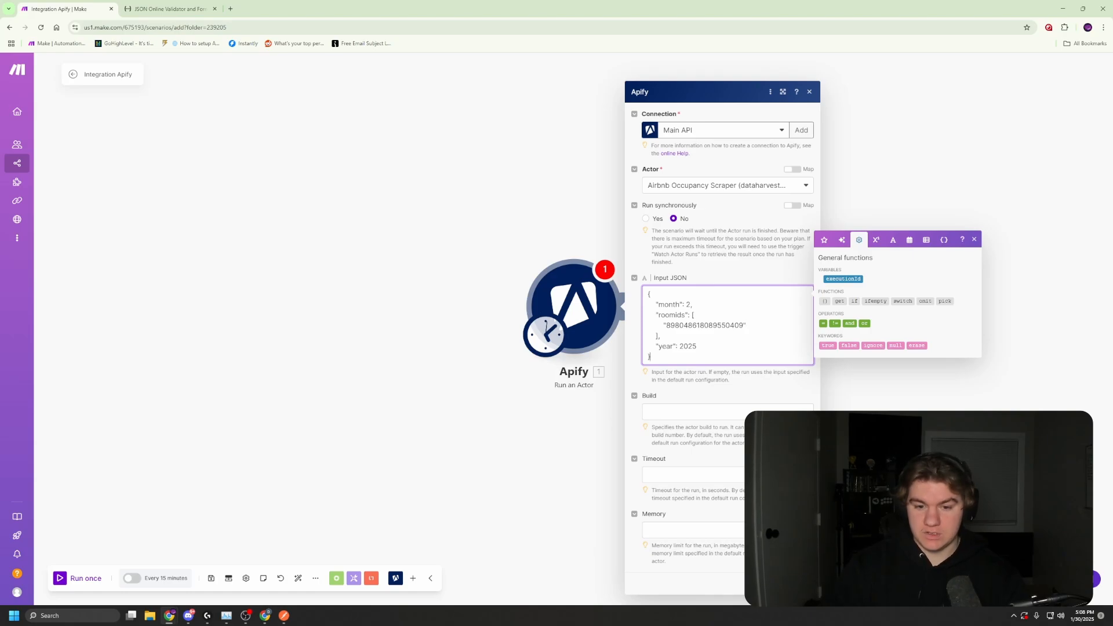
left_click(800, 583)
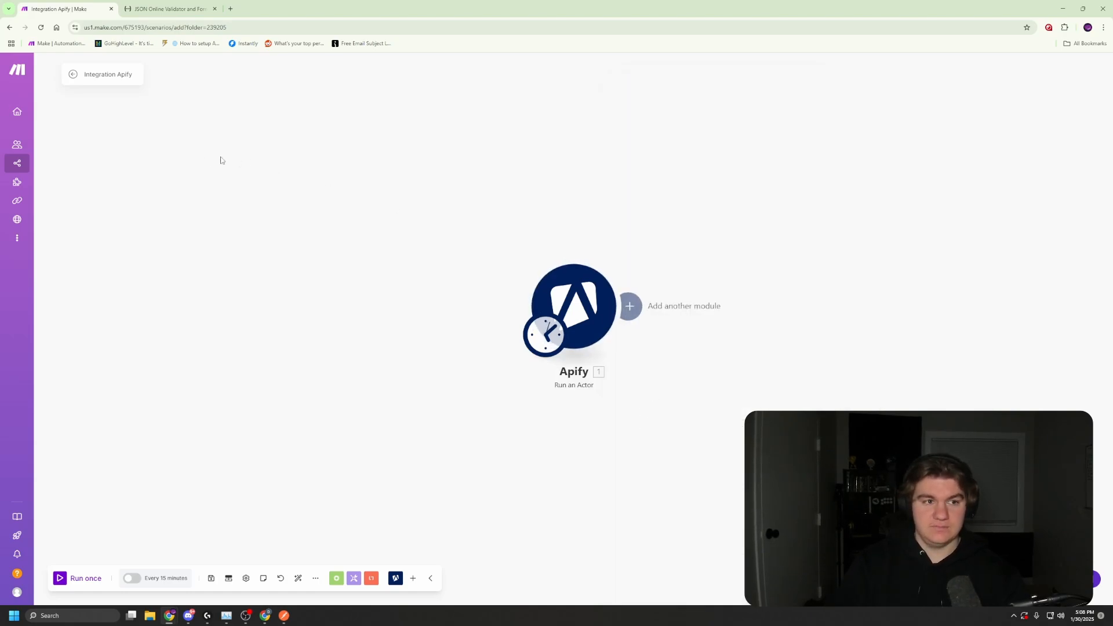
Save the Run an Actor scenario and return to the Test folder's scenario list.
left_click(211, 578)
left_click(73, 74)
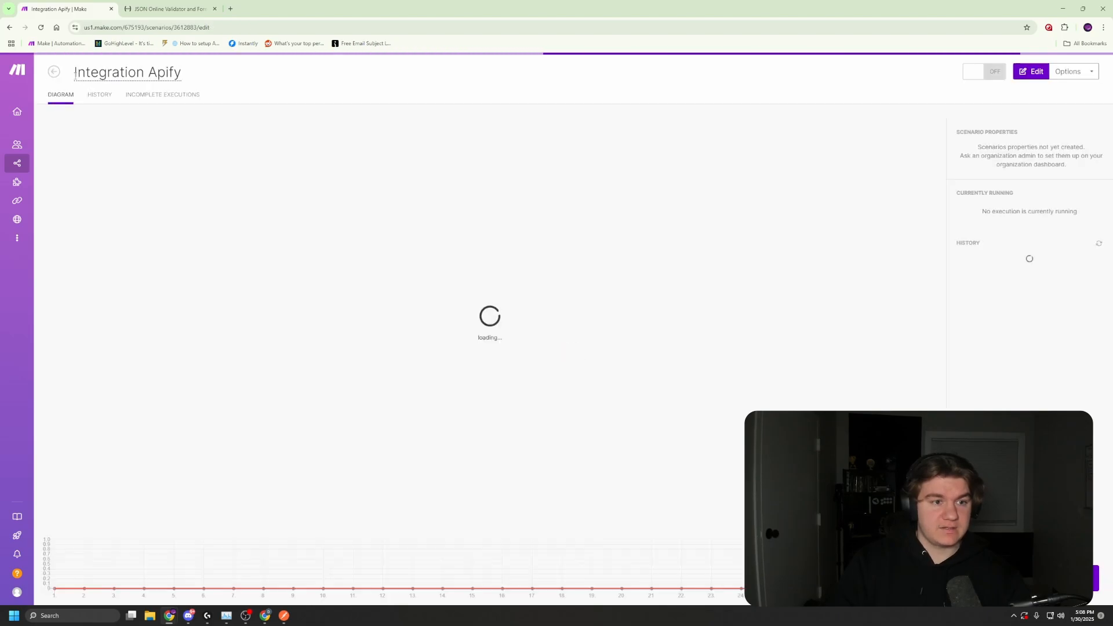
left_click(53, 72)
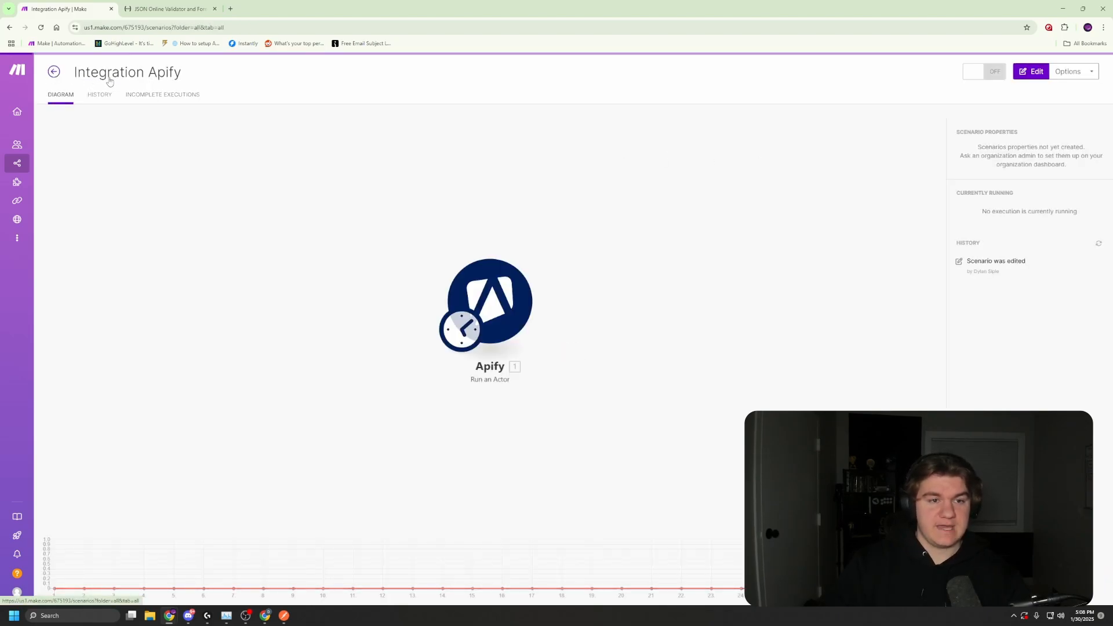
left_click(93, 164)
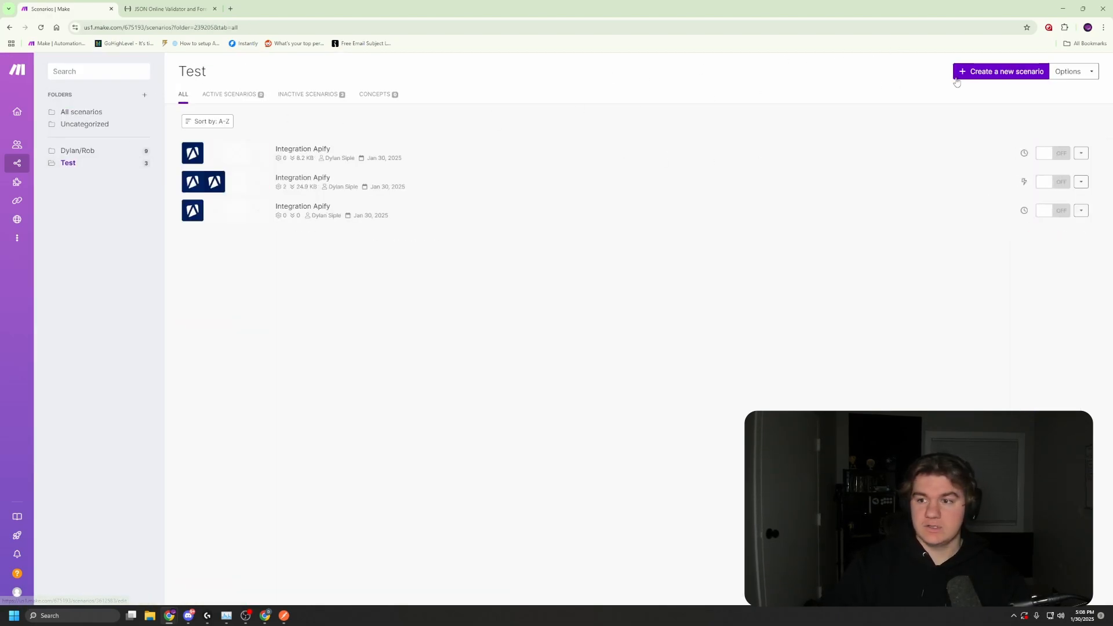
Create another new scenario in the Test folder and name it "Occupancy airbnb".
left_click(979, 74)
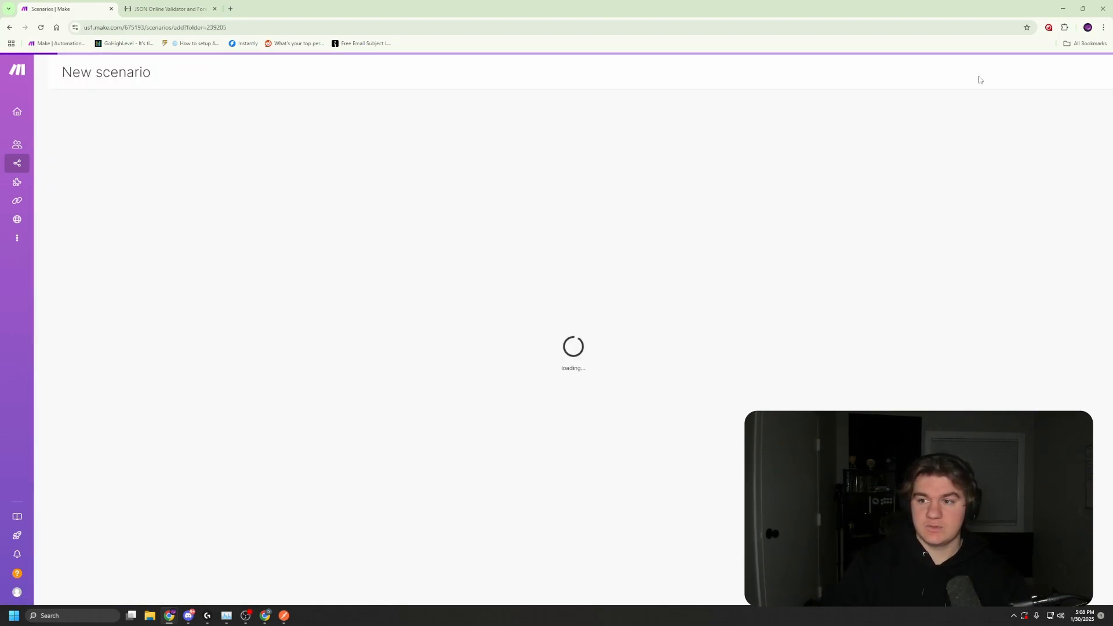
left_click(114, 76)
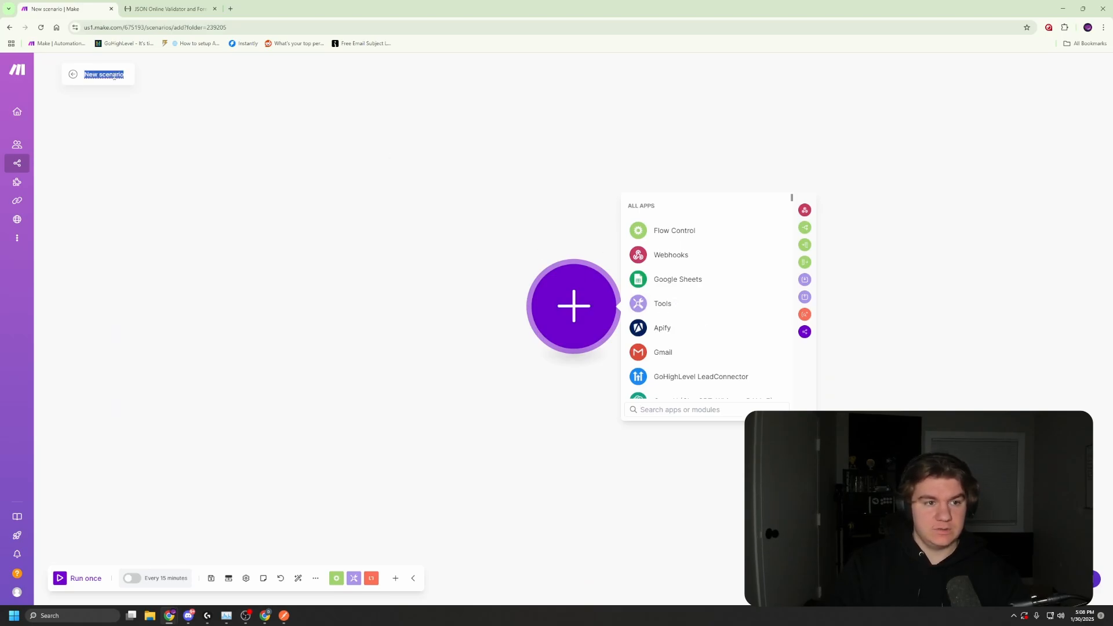
type("occupancy")
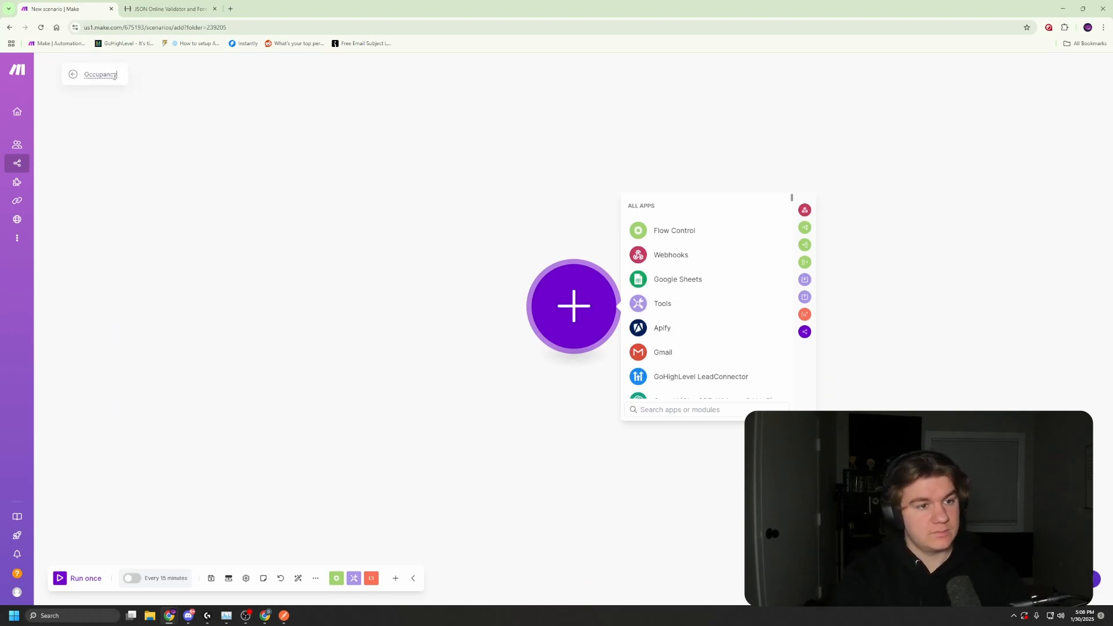
type(" airbnb")
key("Return")
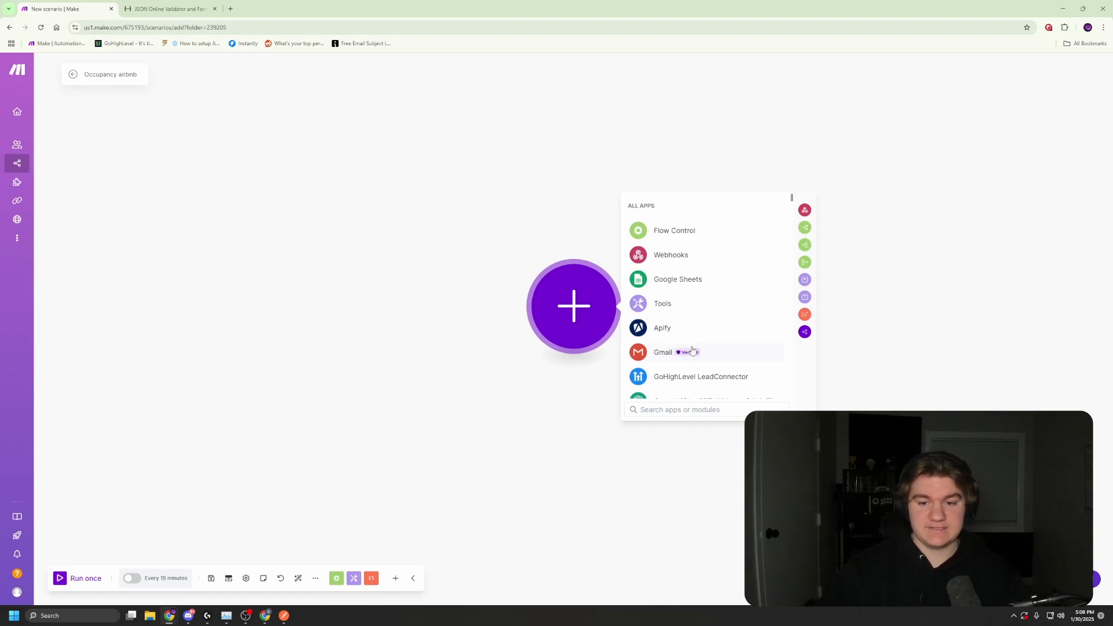
Add an Apify Watch Actor Runs trigger with a new webhook named "occupancy", using the Main API connection and Airbnb Occupancy Scraper actor.
left_click(664, 328)
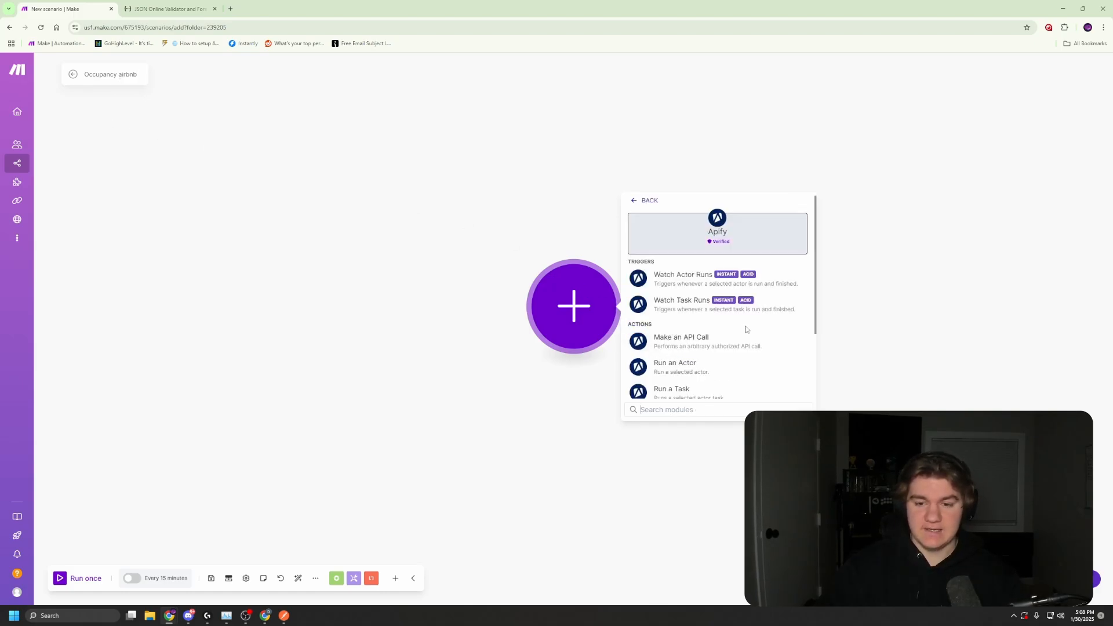
left_click(690, 282)
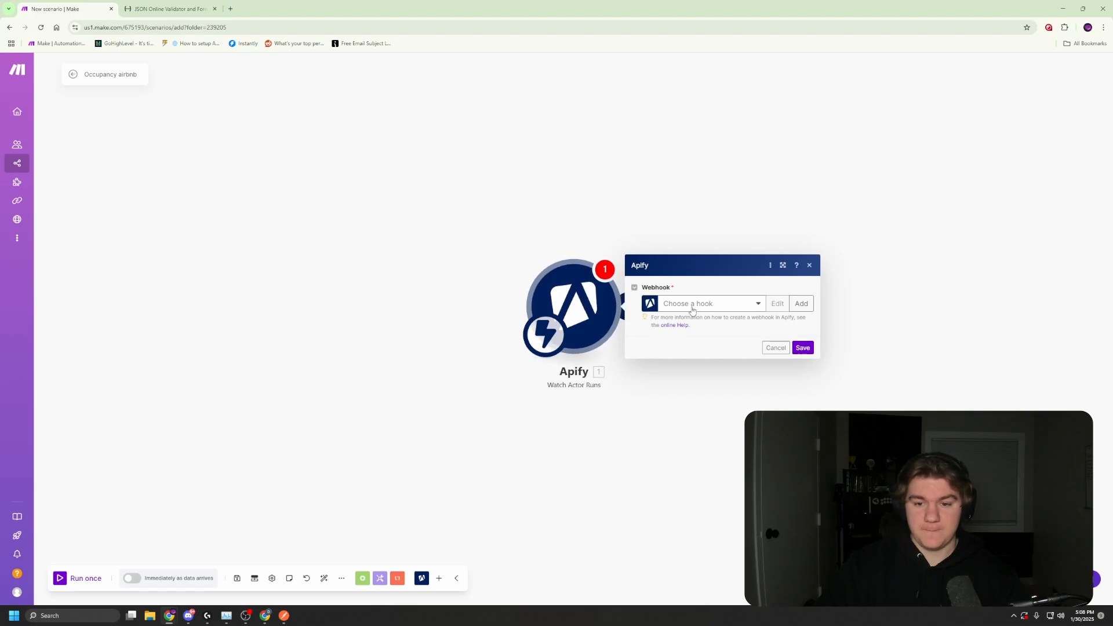
left_click(800, 304)
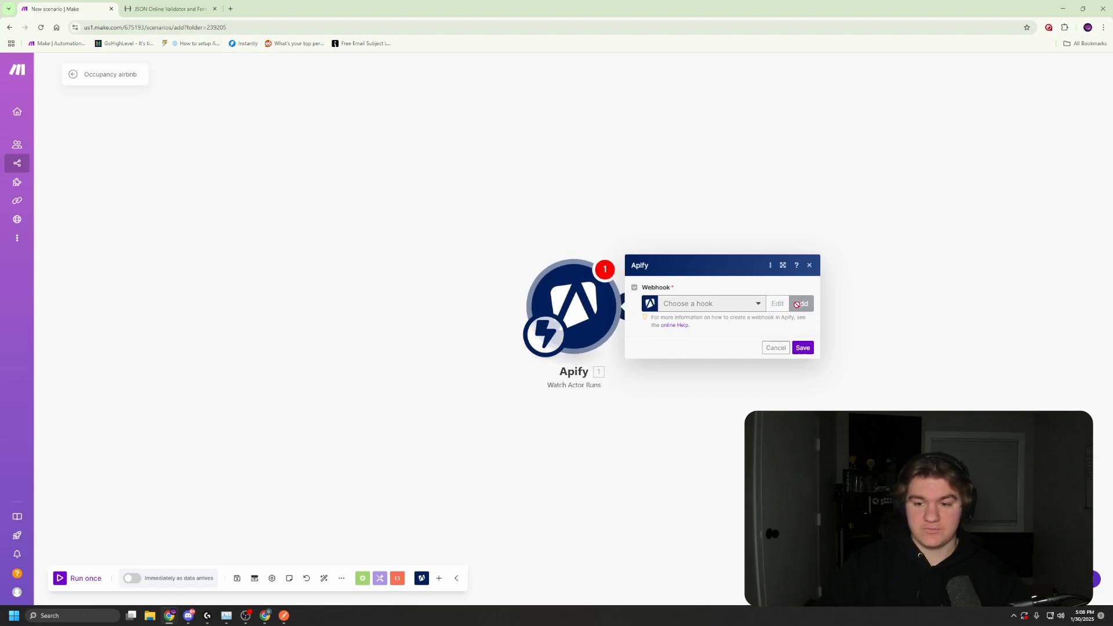
left_click(930, 308)
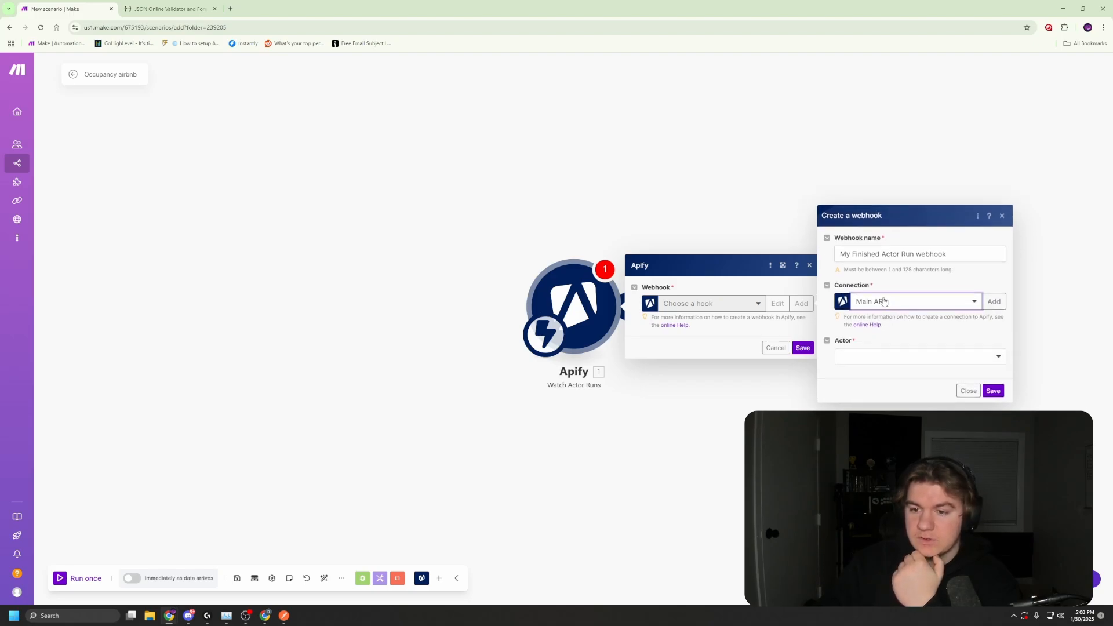
left_click_drag(953, 254, 779, 255)
type("occ")
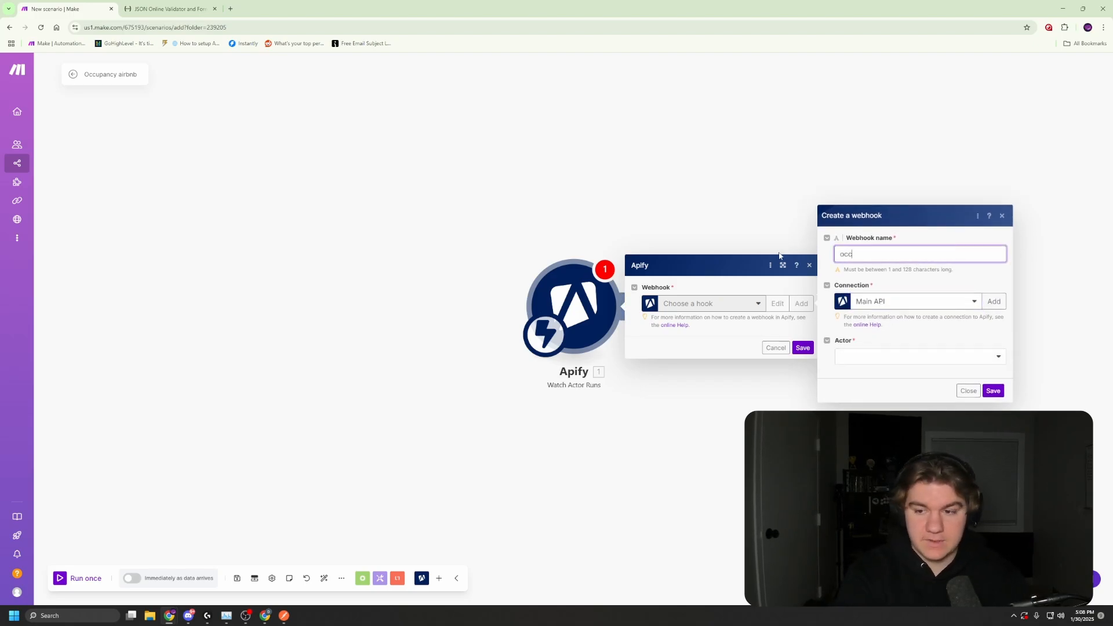
type("upancy")
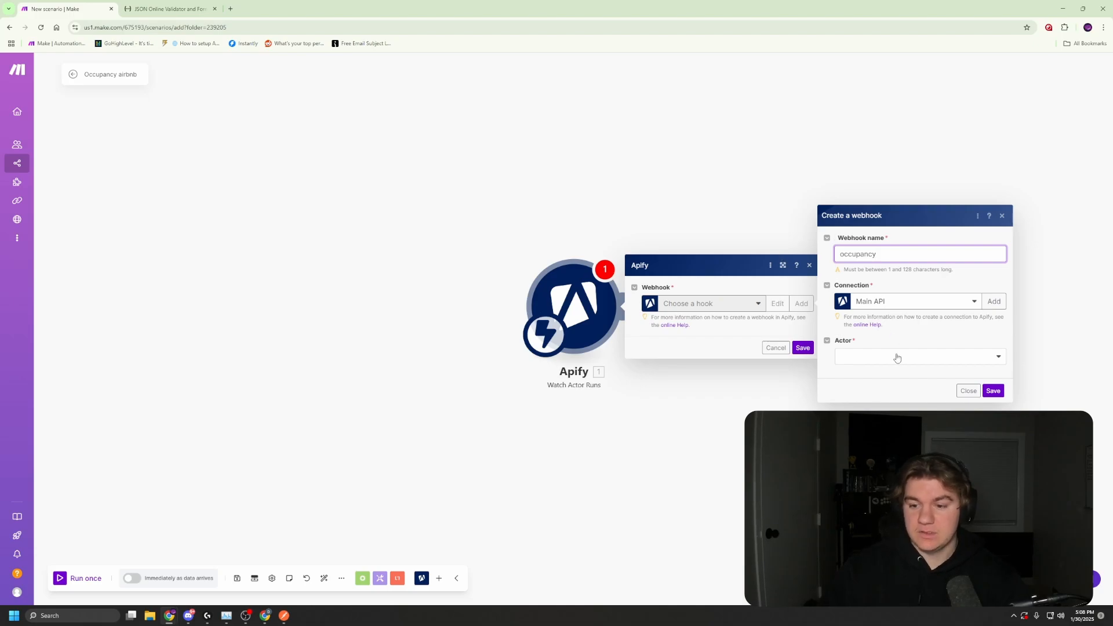
left_click(895, 357)
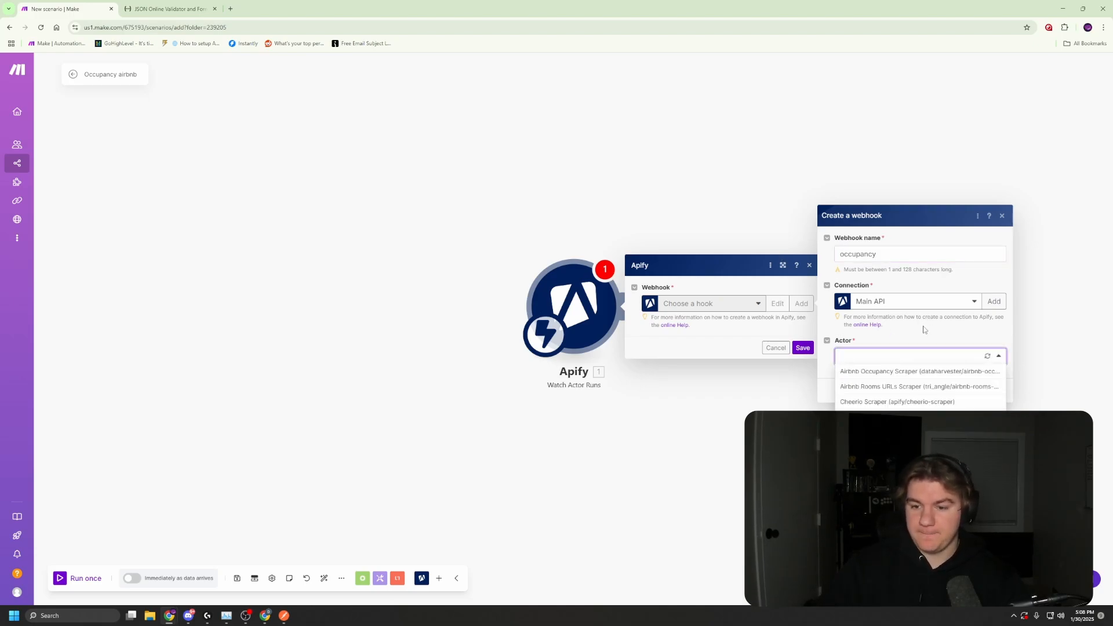
left_click(926, 375)
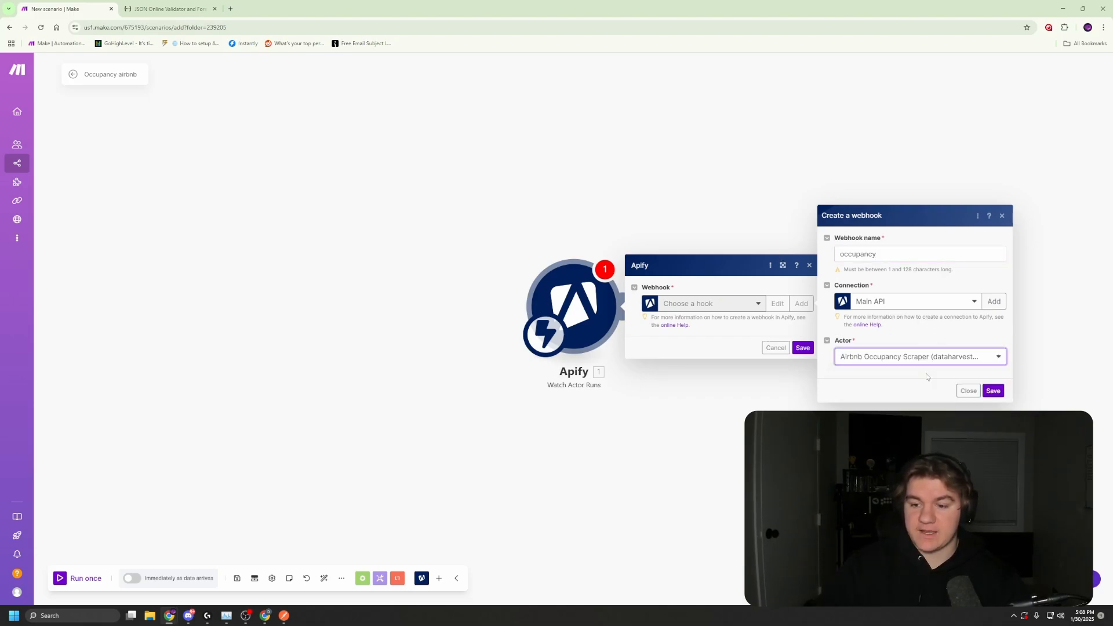
left_click(993, 392)
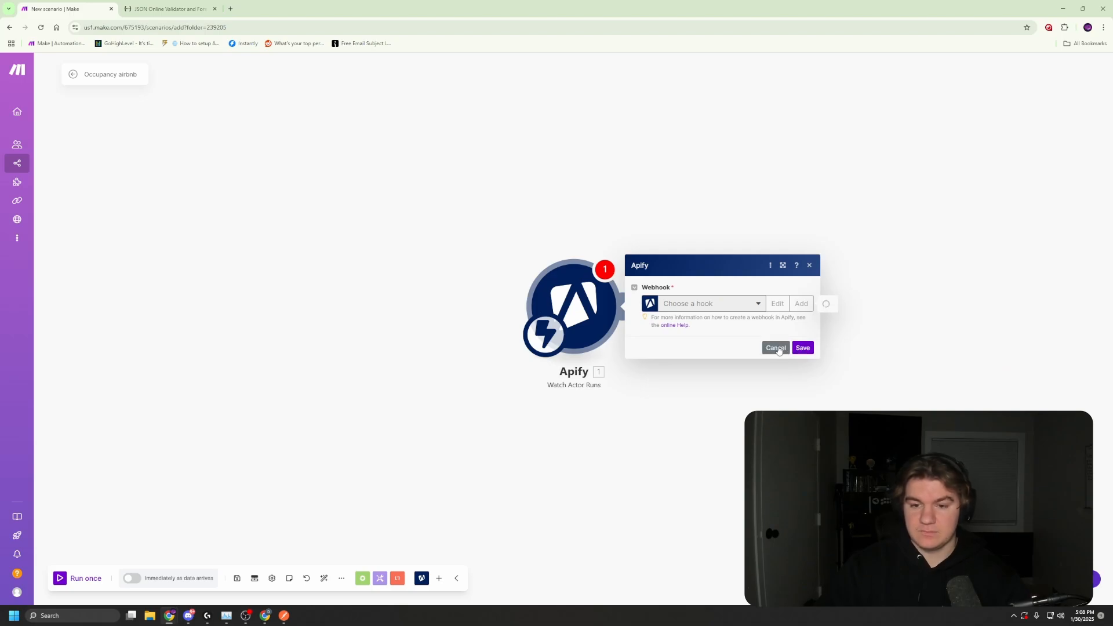
left_click(802, 360)
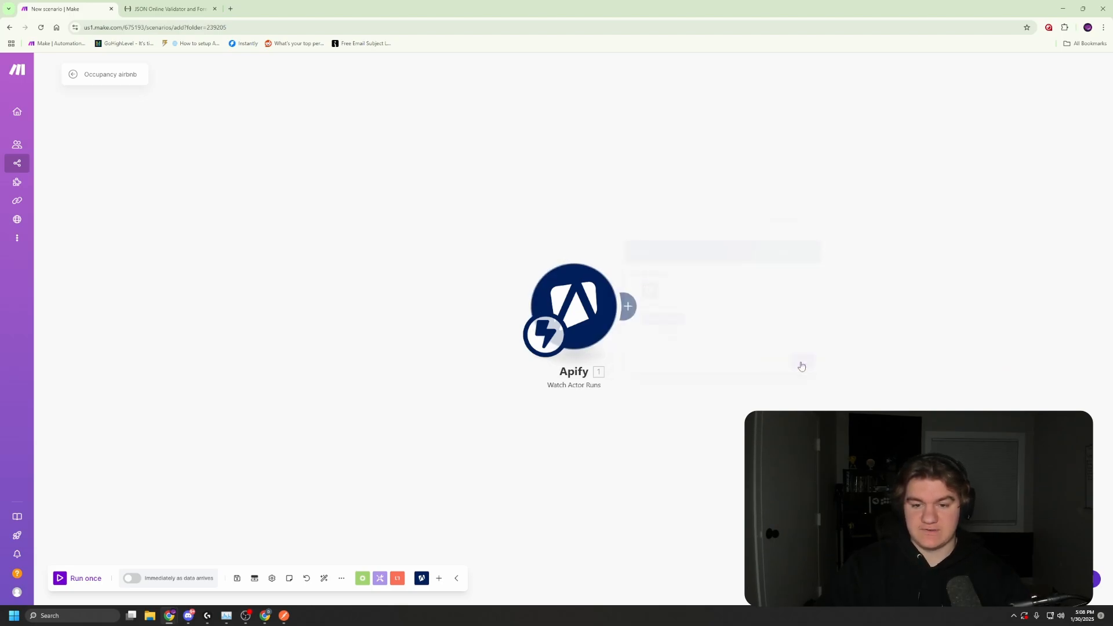
Add an Apify Get Dataset Items module after the trigger and set its connection to Main API.
left_click(628, 306)
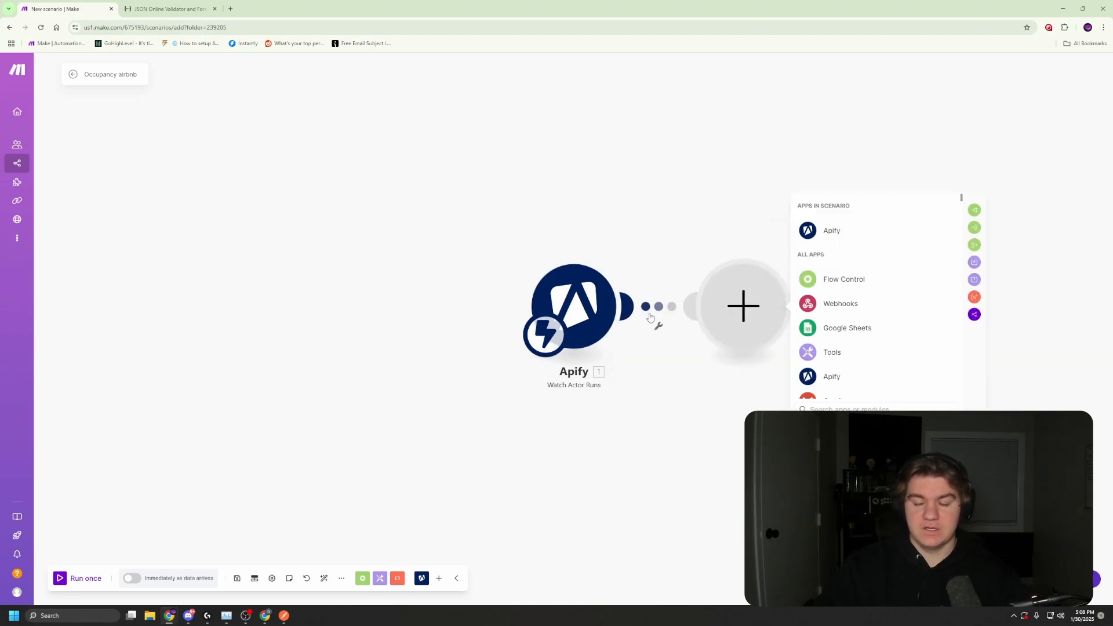
left_click(851, 230)
scroll(892, 316, "down", 1)
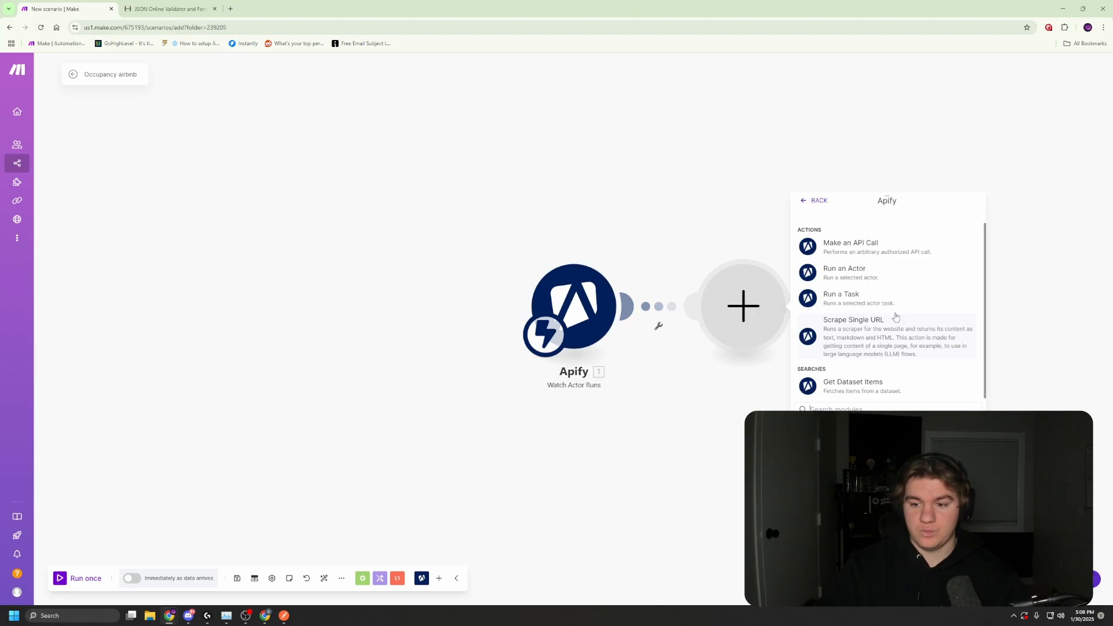
left_click(883, 389)
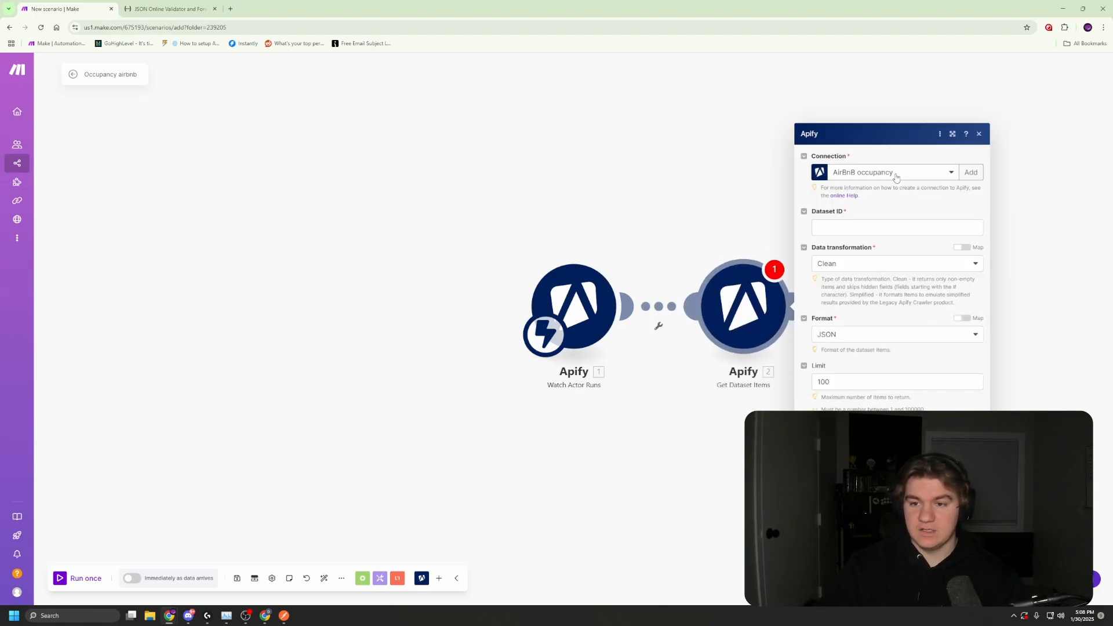
left_click(901, 177)
left_click(862, 203)
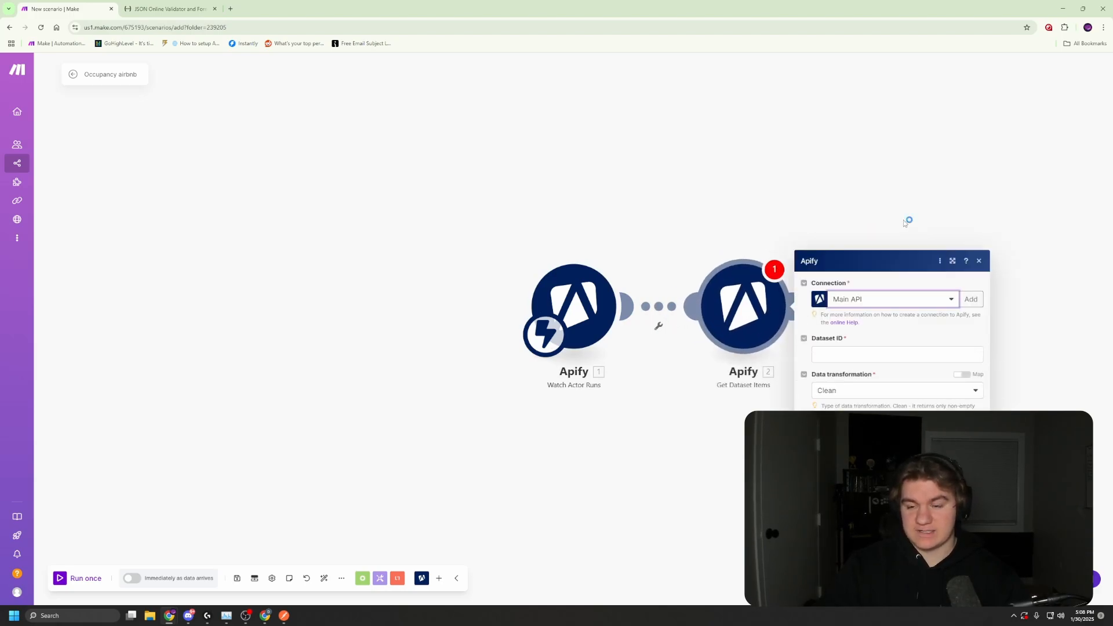
Map the Dataset ID to the trigger's defaultDatasetId, set the format to CSV and confirm the module.
left_click(890, 226)
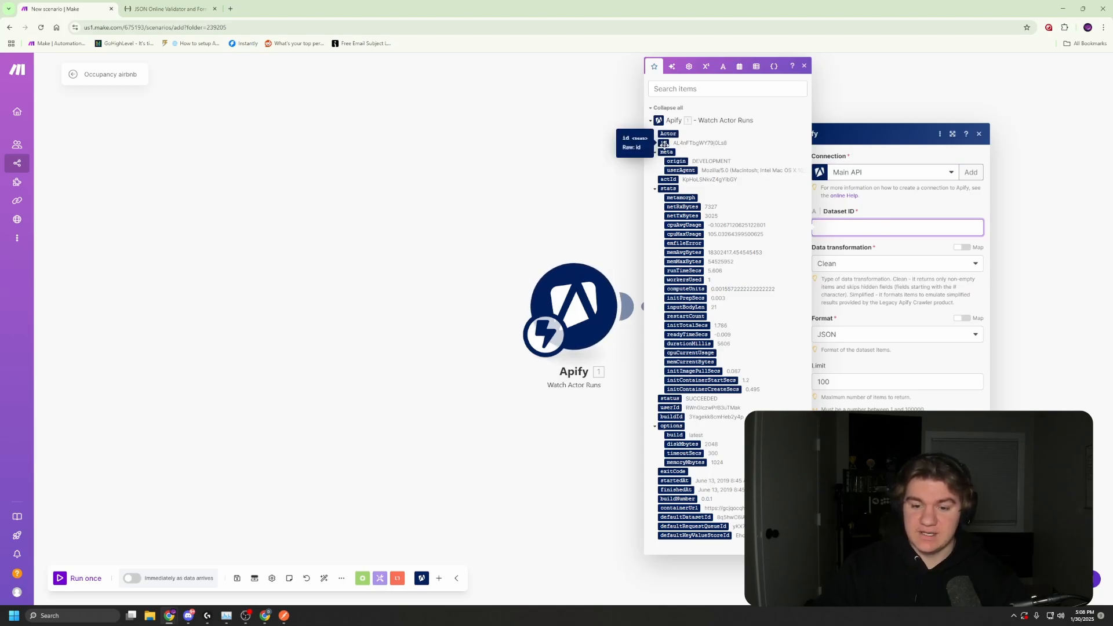
left_click(681, 517)
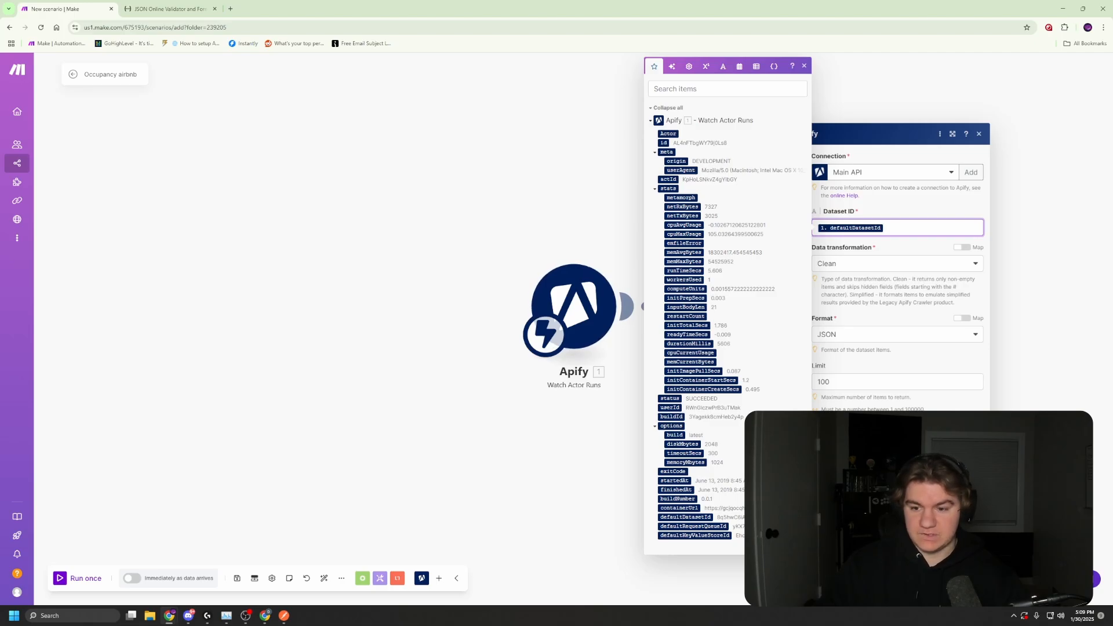
key("Escape")
left_click(753, 318)
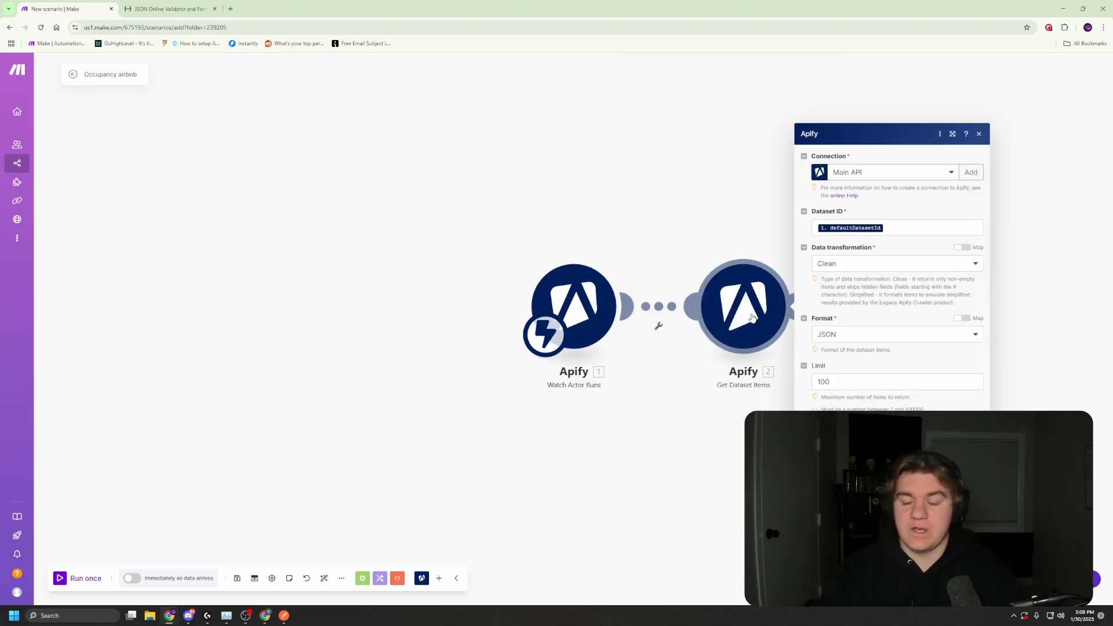
left_click(871, 337)
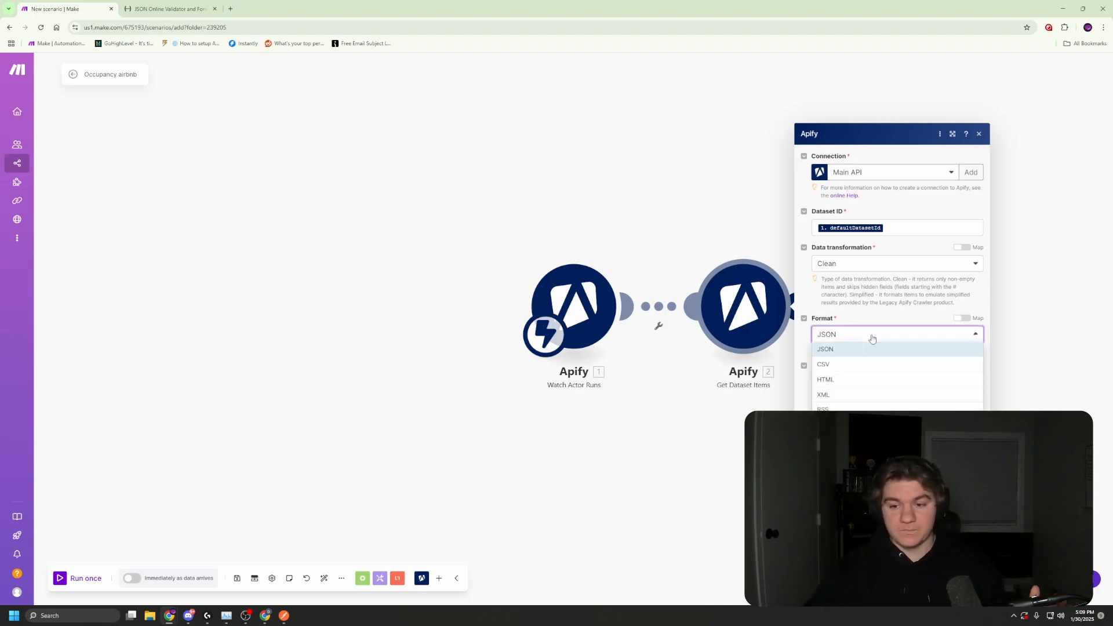
left_click(836, 365)
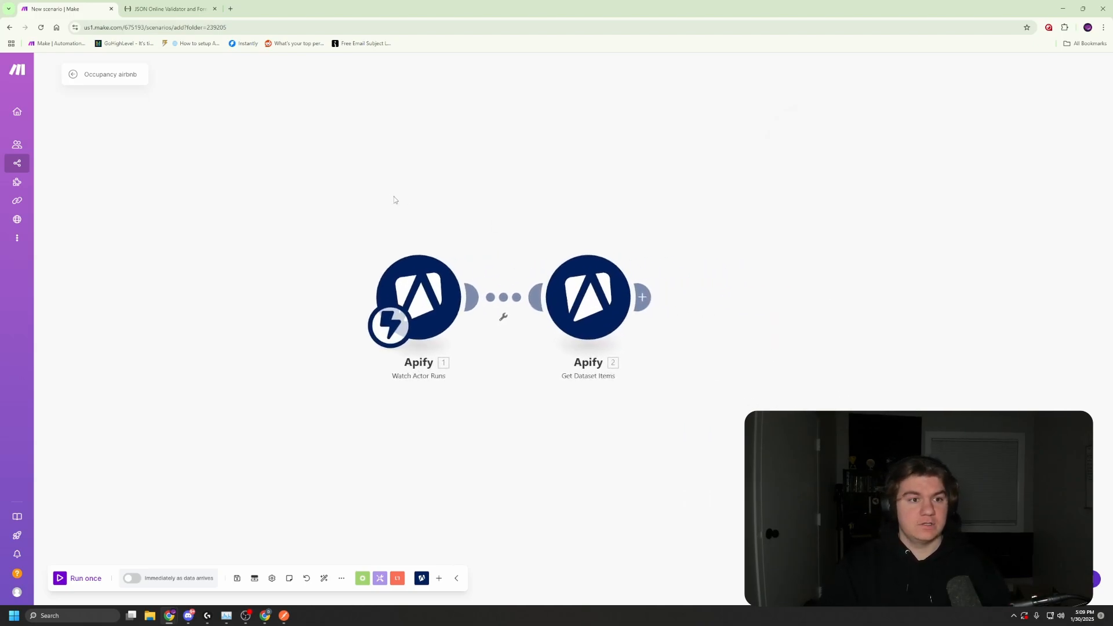
Run the Occupancy airbnb scenario once so it waits for data, and run the Integration Apify scenario once in a new browser tab.
left_click(86, 581)
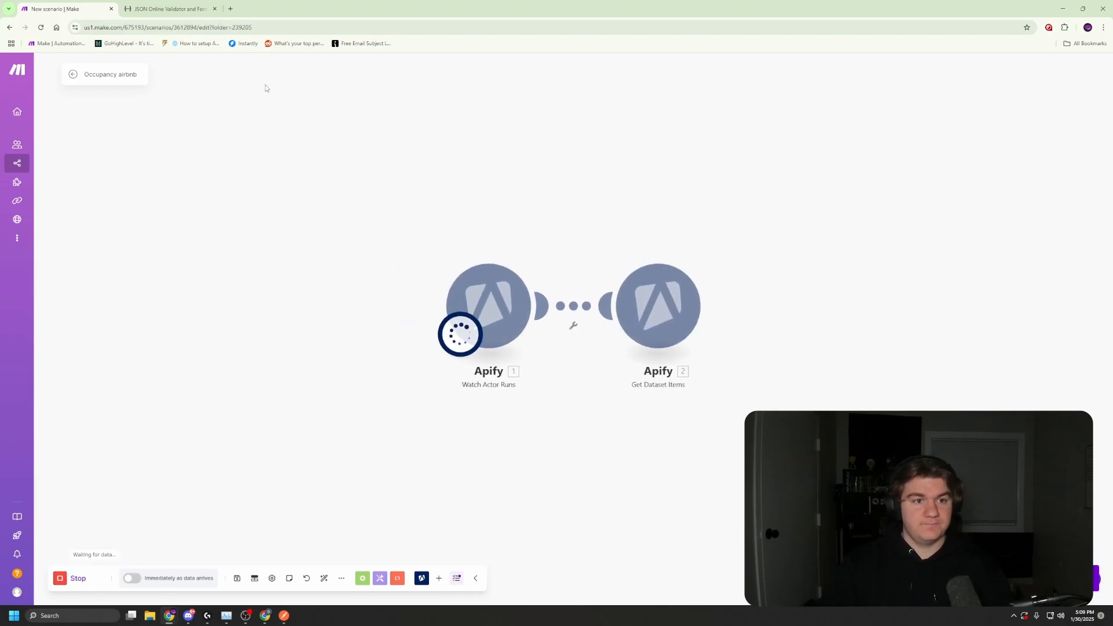
left_click(230, 9)
type("make")
key("Return")
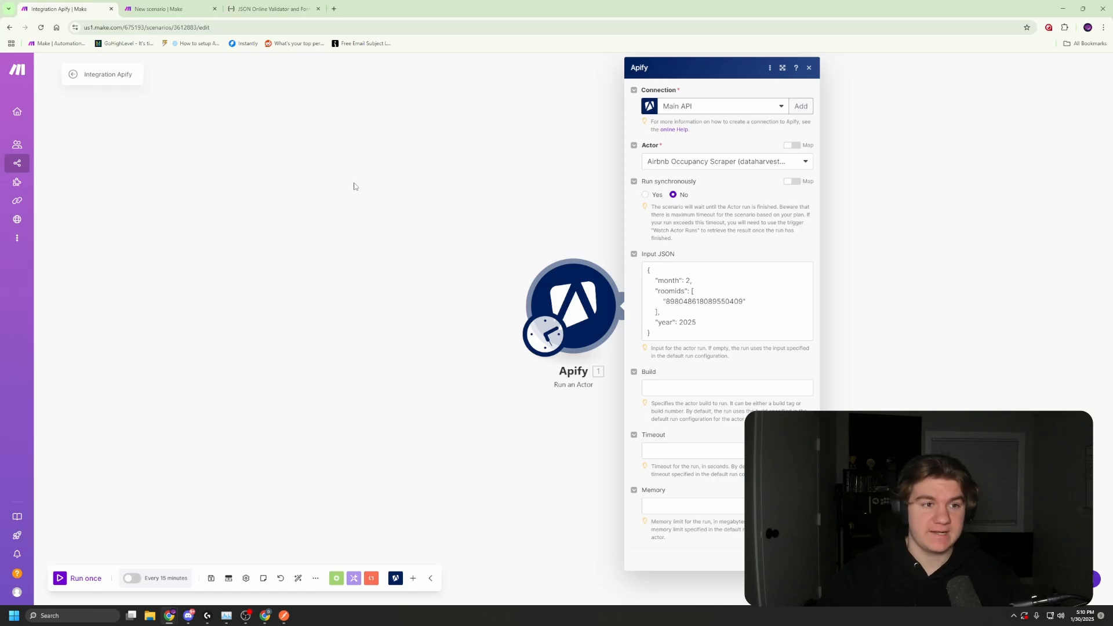
left_click(513, 229)
left_click(90, 584)
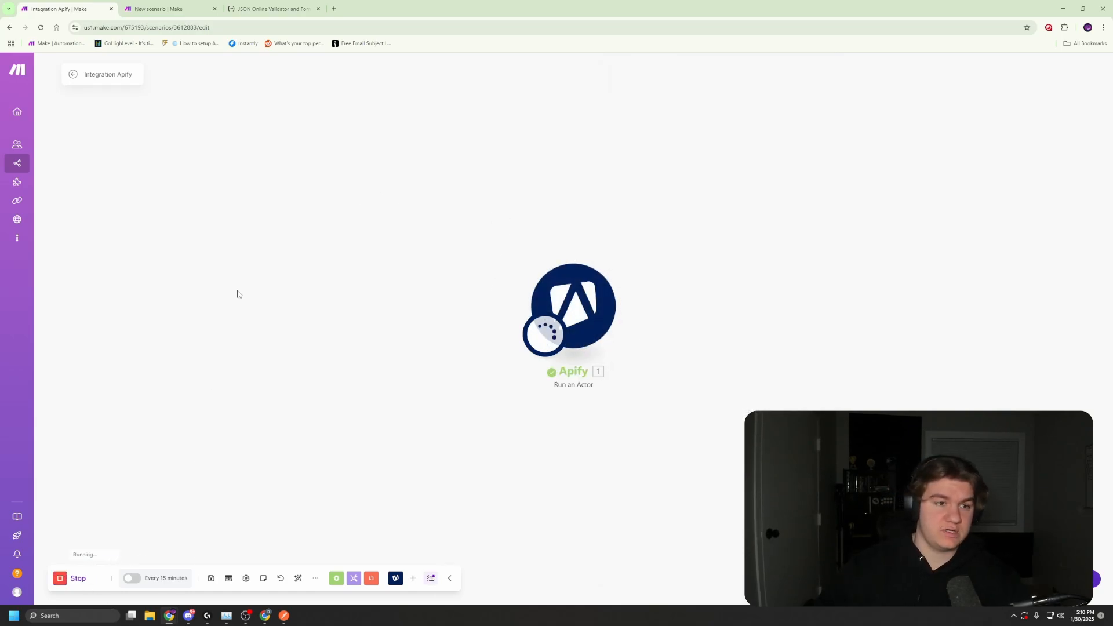
Return to the Occupancy airbnb scenario and inspect the data returned by the Get Dataset Items module.
left_click(168, 9)
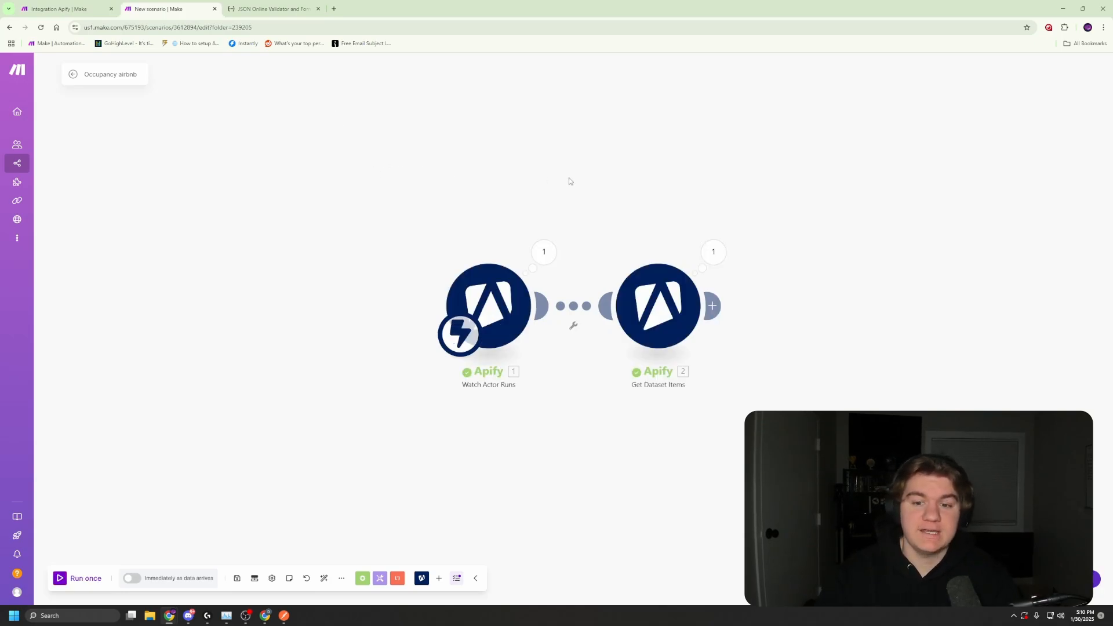
left_click(714, 253)
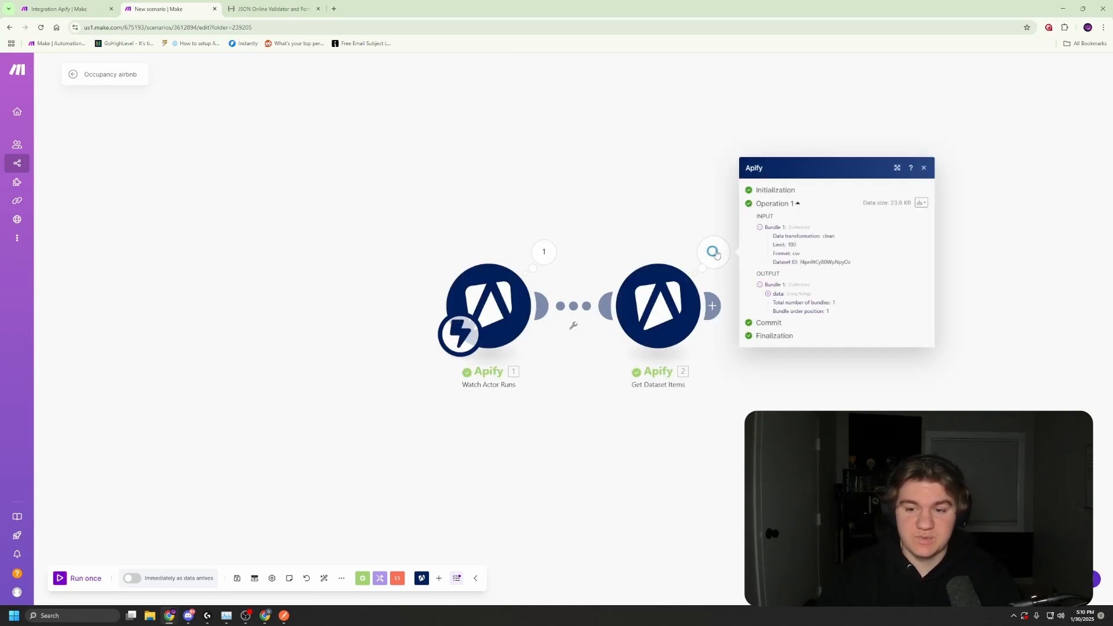
left_click(769, 295)
scroll(864, 220, "down", 8)
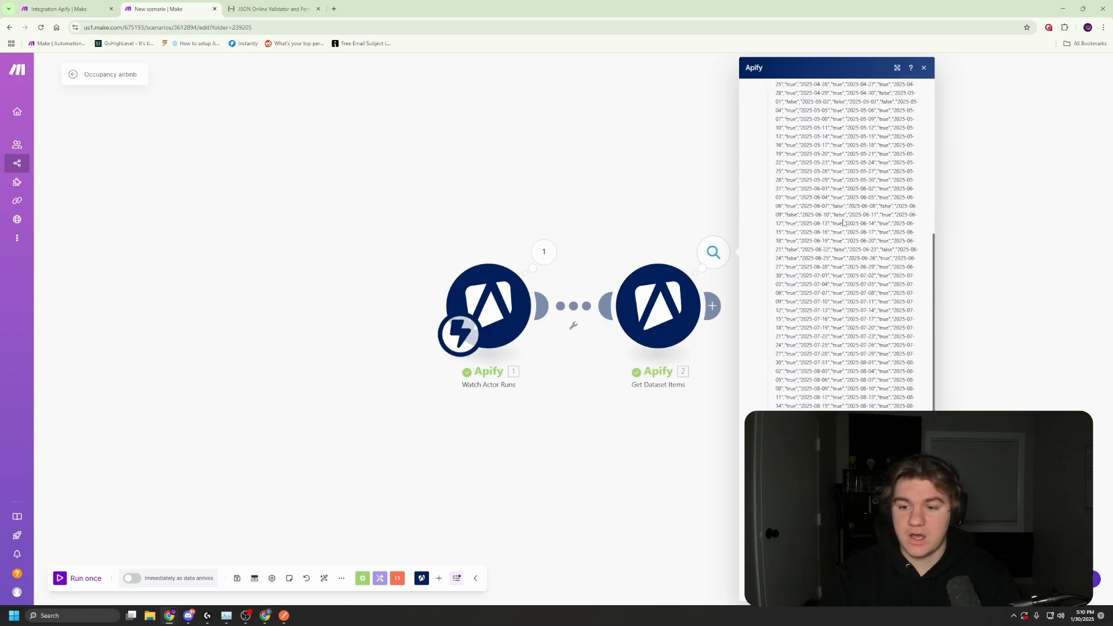
scroll(843, 225, "up", 10)
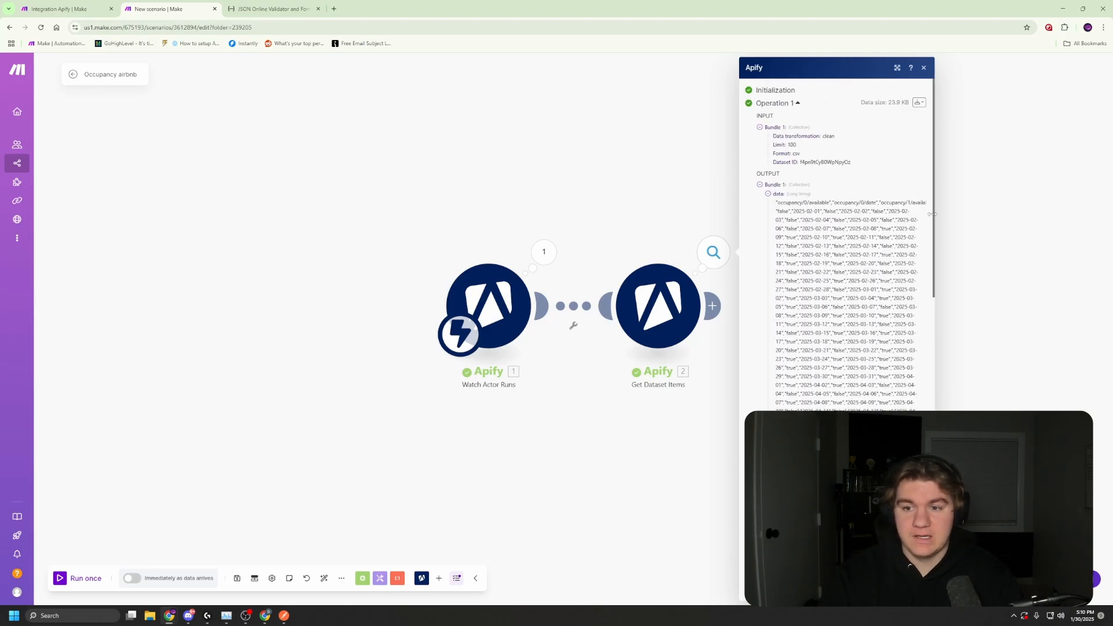
left_click(897, 226)
Add an OpenAI Create a Completion module after Get Dataset Items and set its model to gpt-4o.
left_click(711, 305)
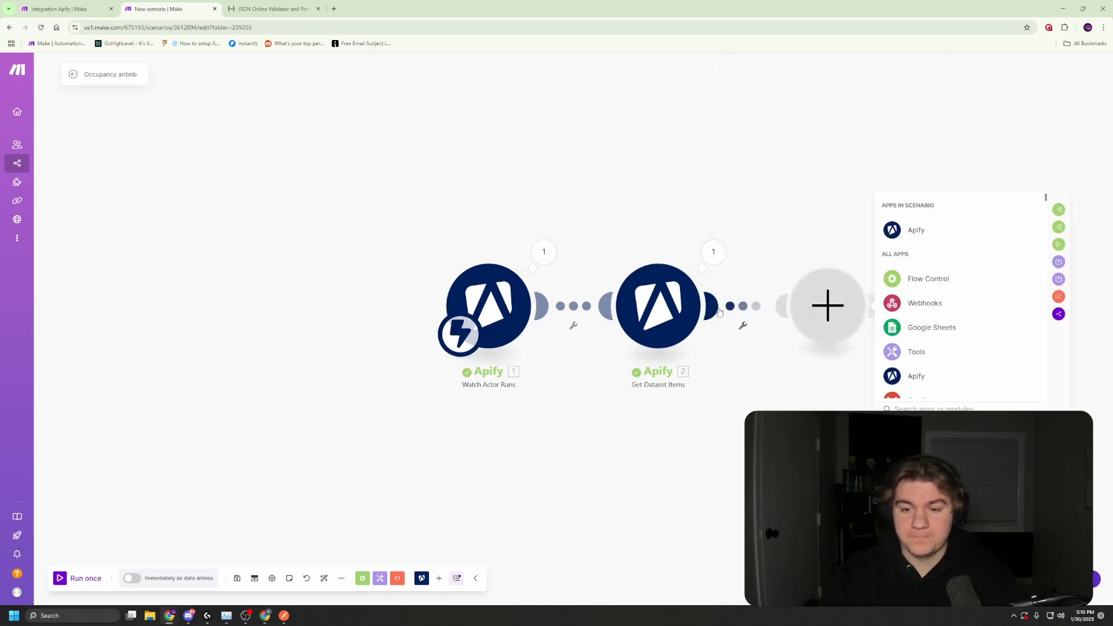
scroll(923, 337, "down", 3)
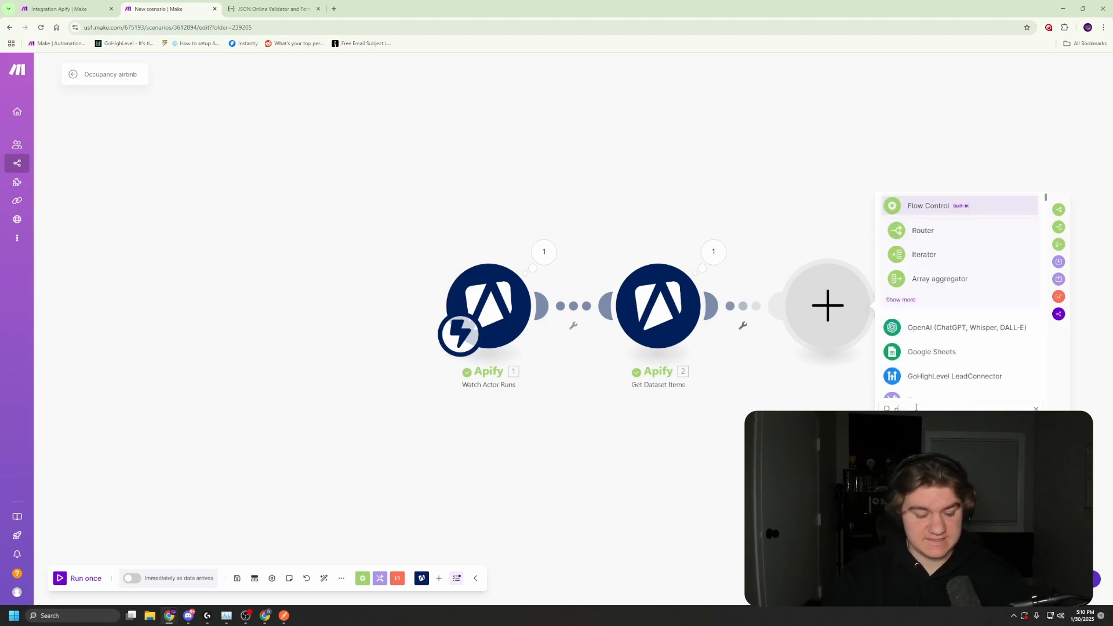
left_click(927, 326)
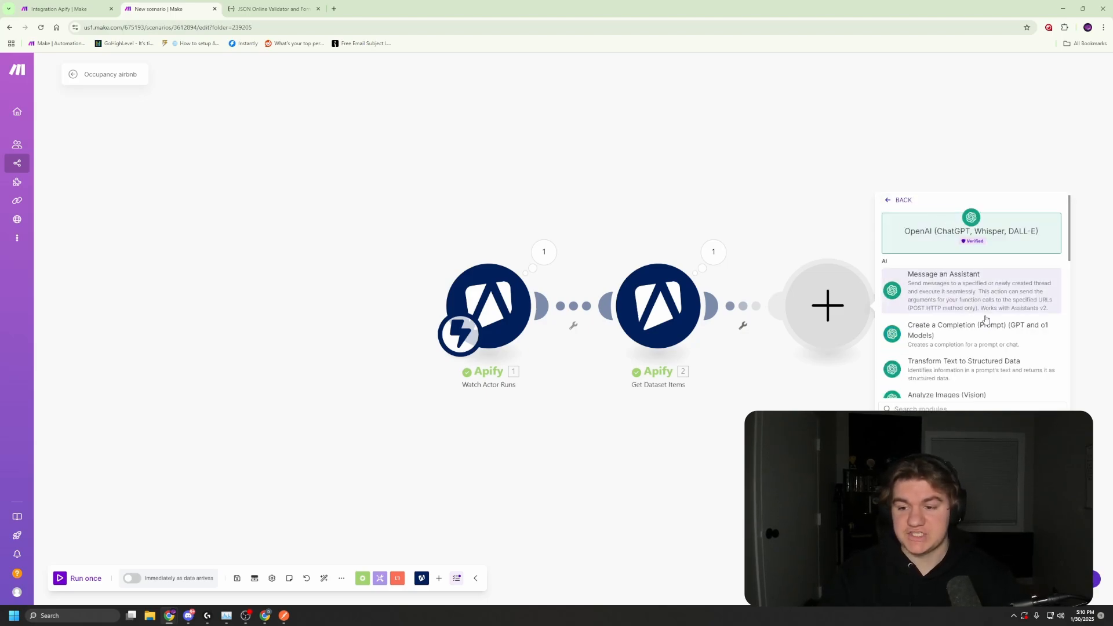
left_click(973, 342)
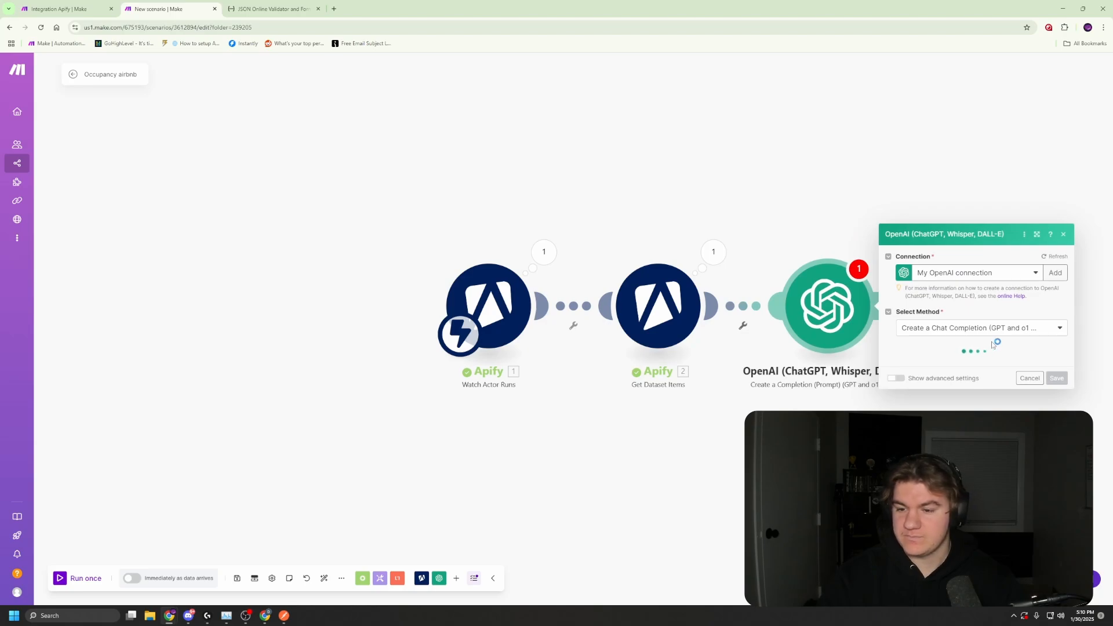
left_click(944, 308)
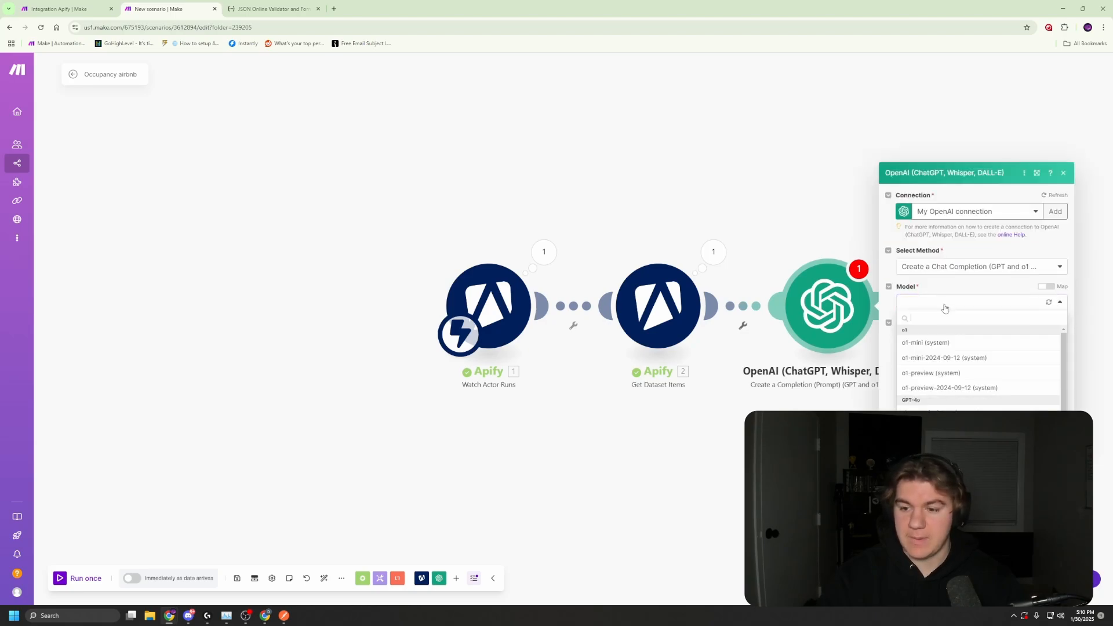
left_click(939, 415)
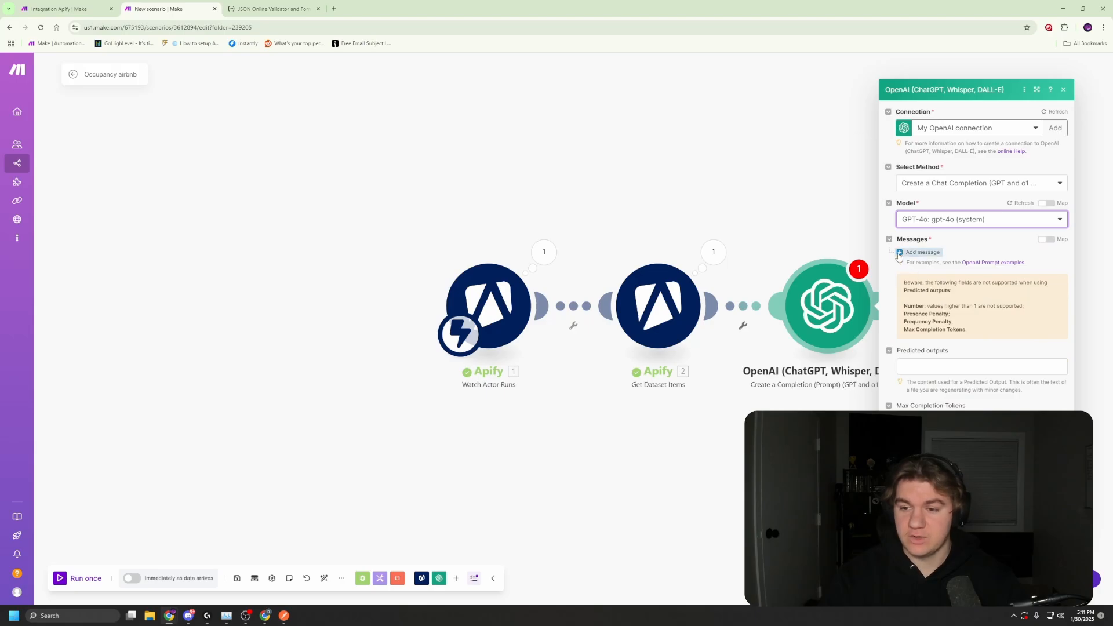
Add a message to the OpenAI module and set its role to Assistant.
left_click(900, 253)
left_click(964, 261)
left_click(950, 301)
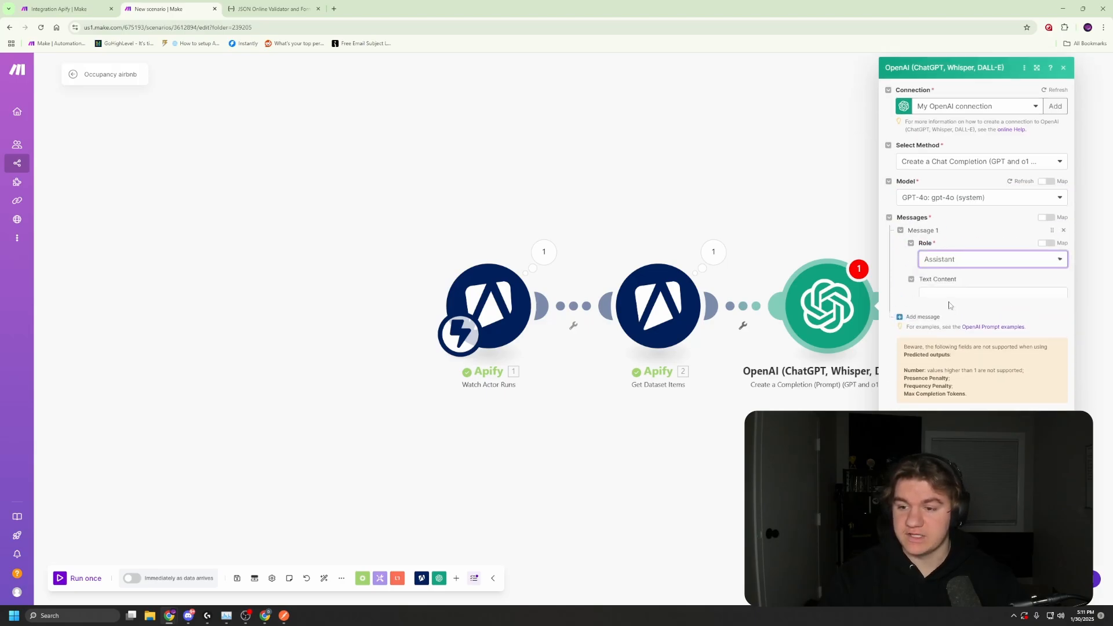
Begin the message's text content with "I will be giving you data that has a date with true or false next to it.".
left_click(955, 297)
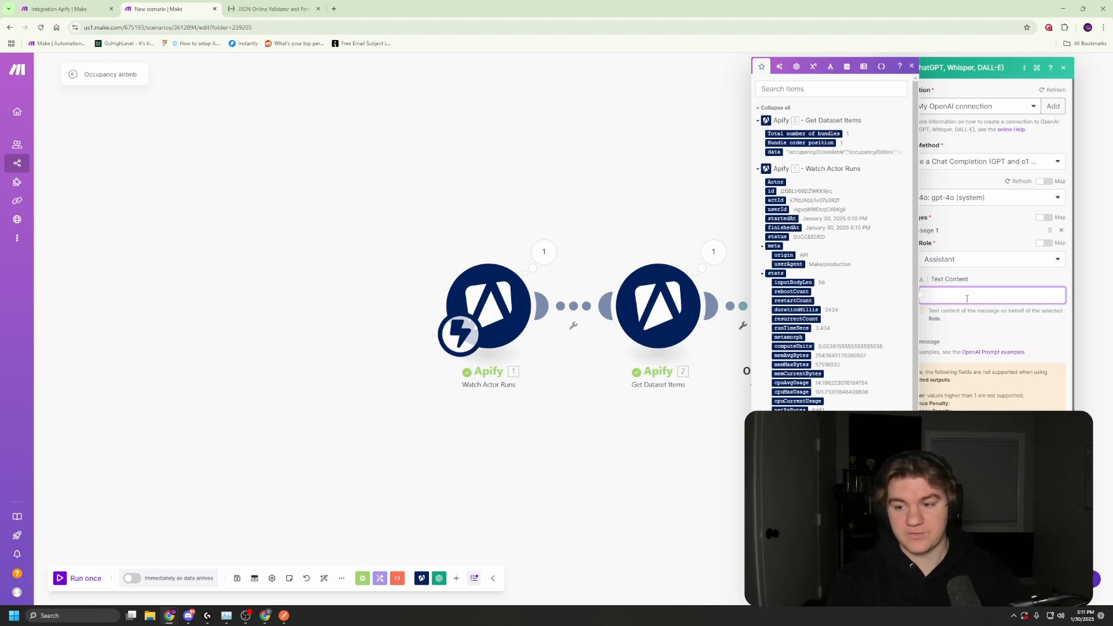
type("I will be givi")
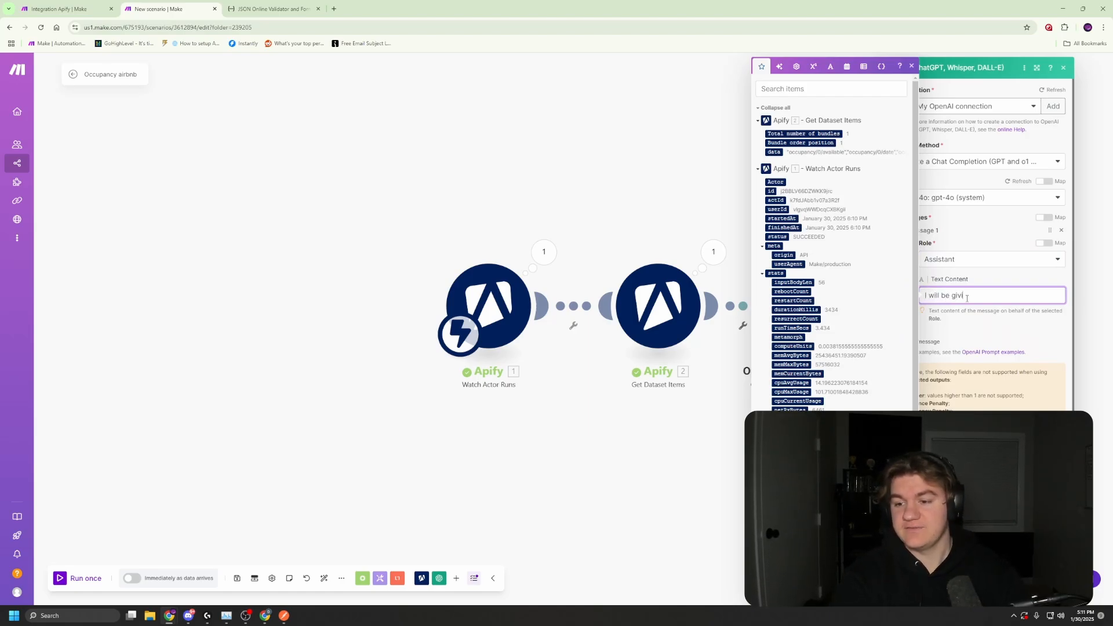
type("ng you data for")
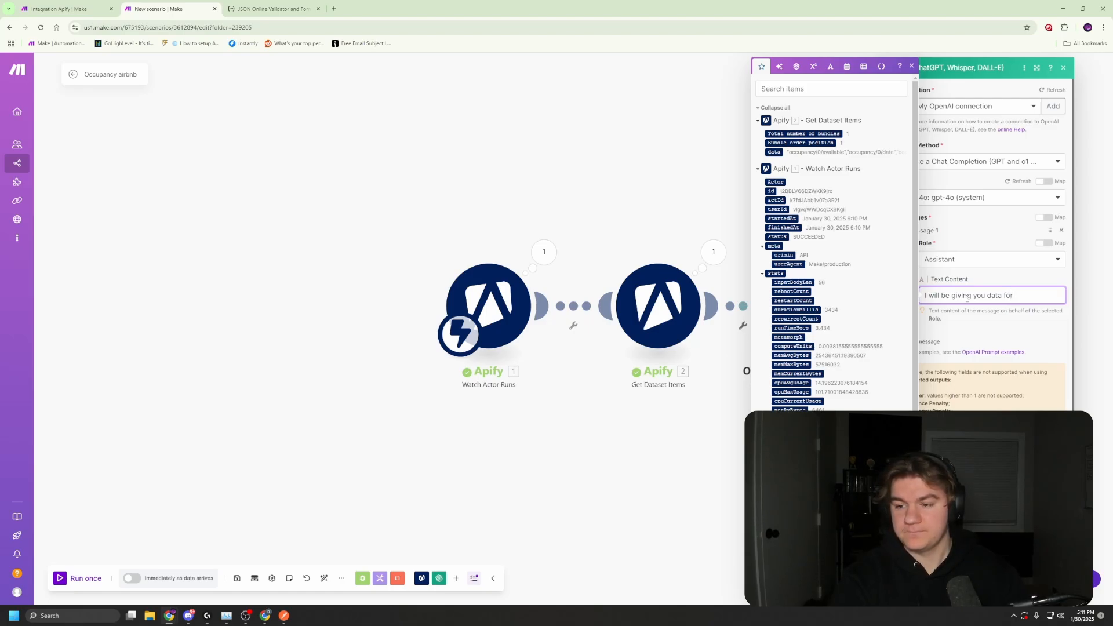
key("BackSpace")
key("BackSpace")
key("BackSpace")
type("tha")
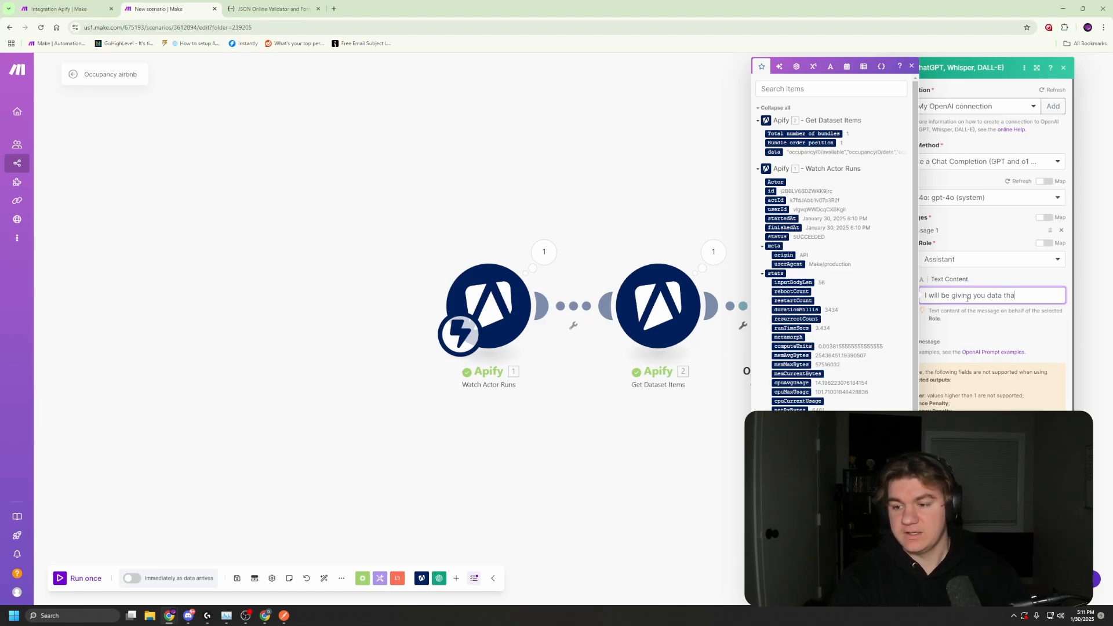
type("t has a date wit")
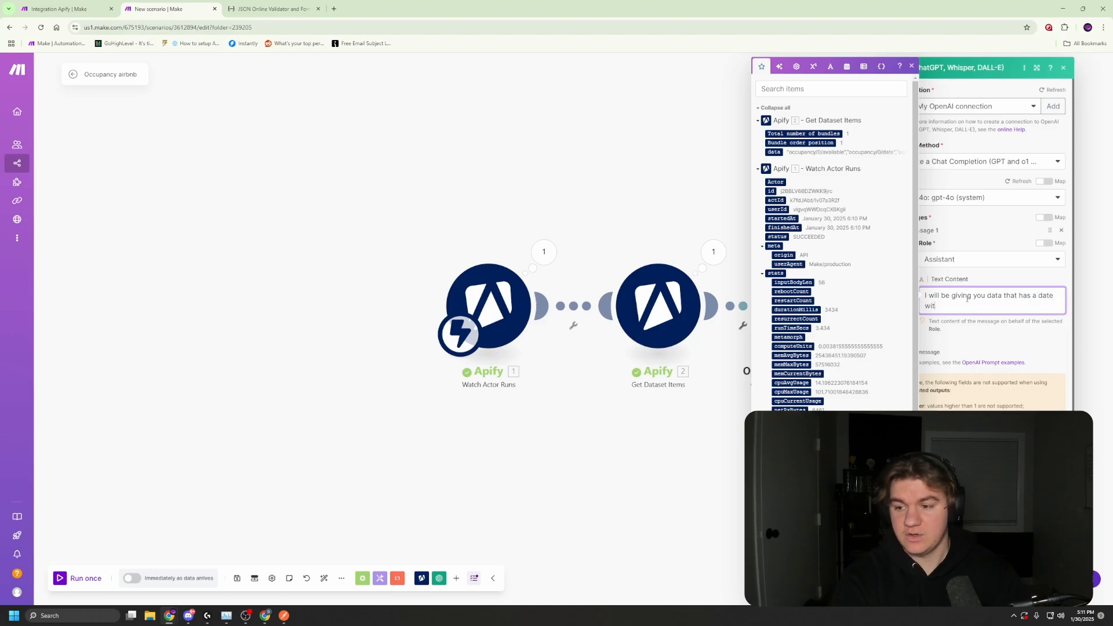
type("h true or false ")
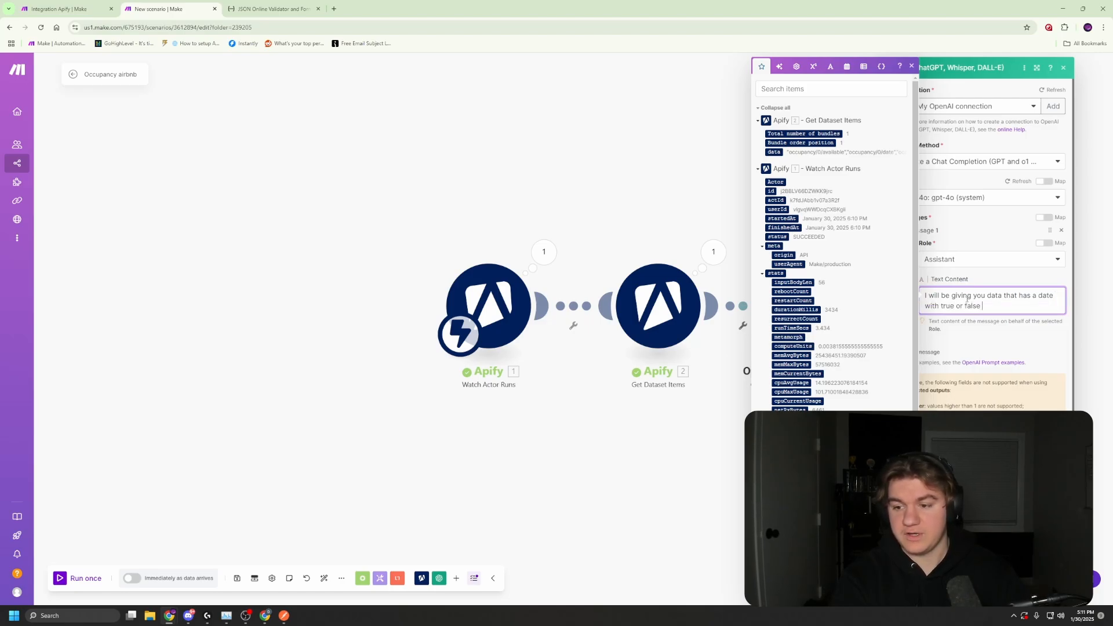
type("next to it.")
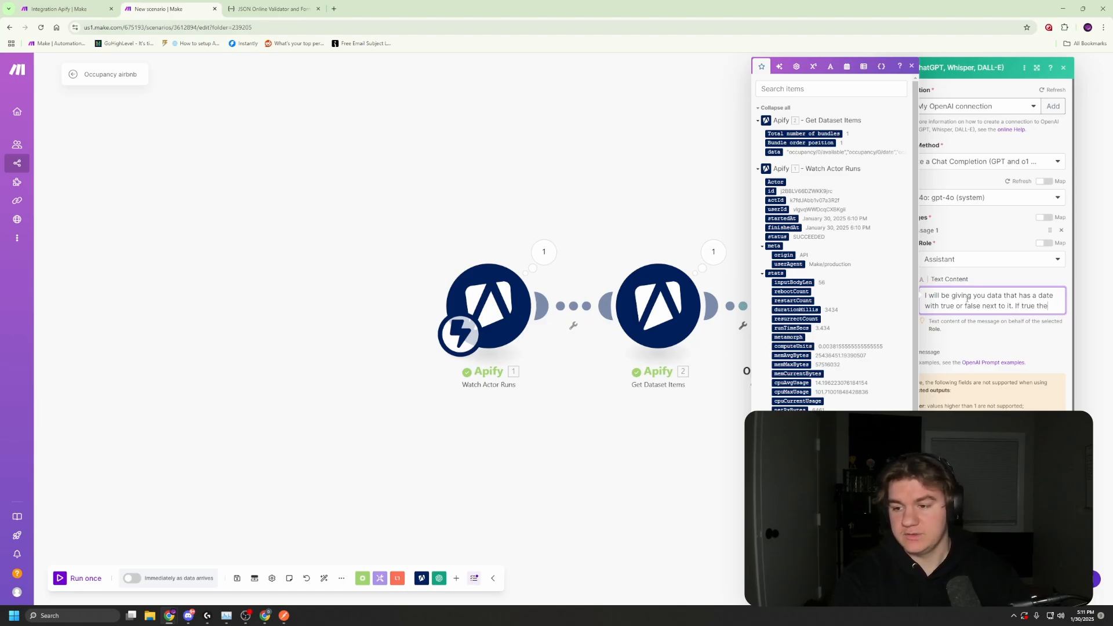
Continue the prompt with "If true that just means the date is available to be booked on airbnb.".
type("If true th")
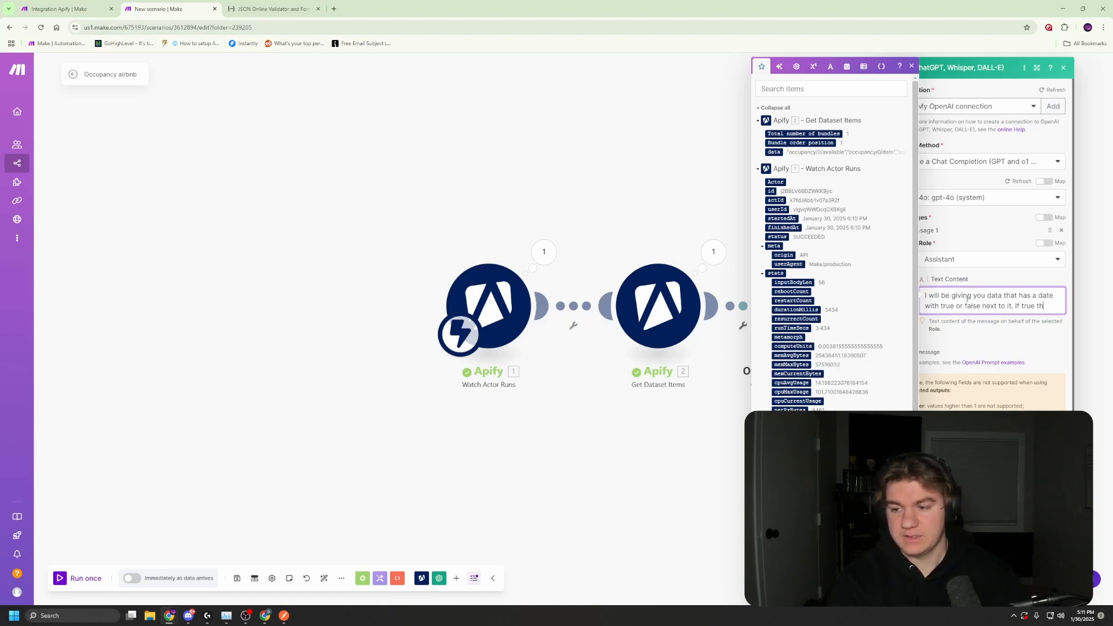
type("at tust means the")
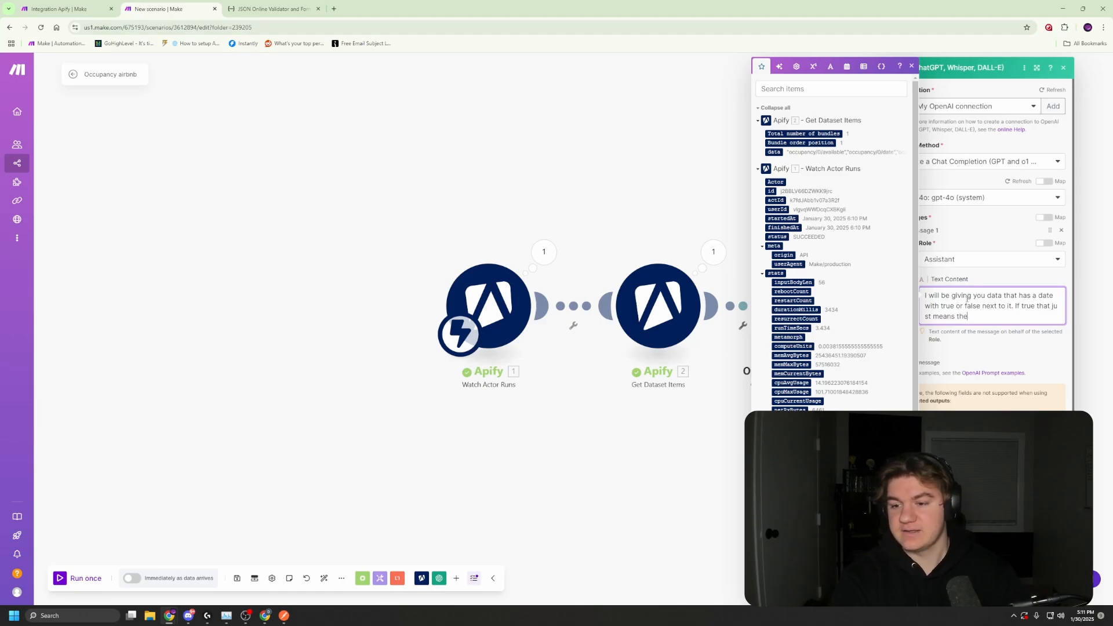
type(" date is avai")
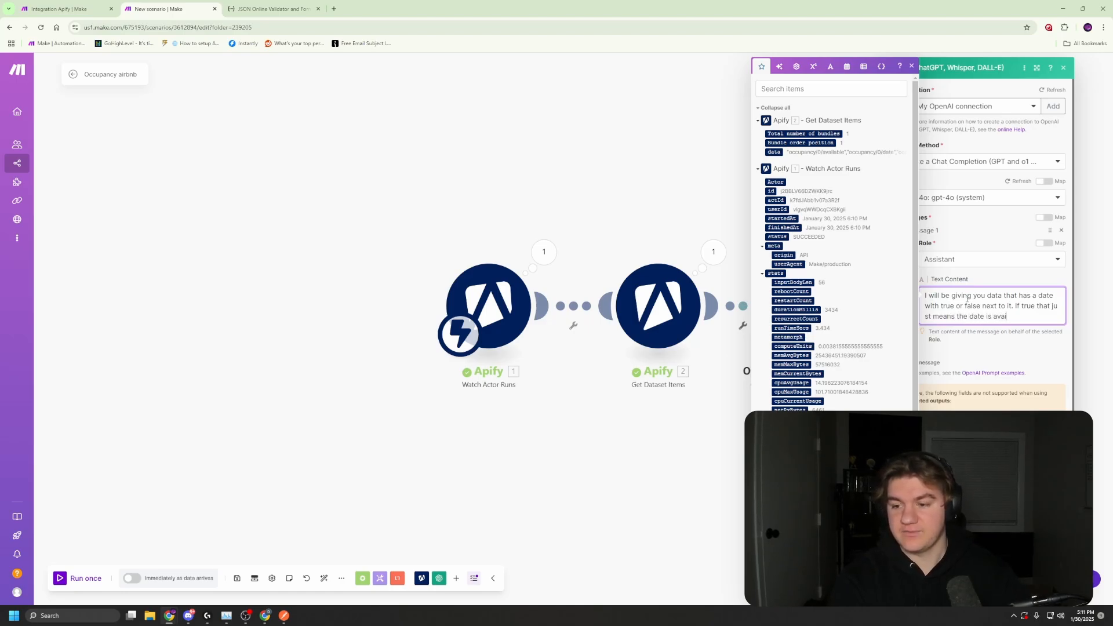
type("lable ")
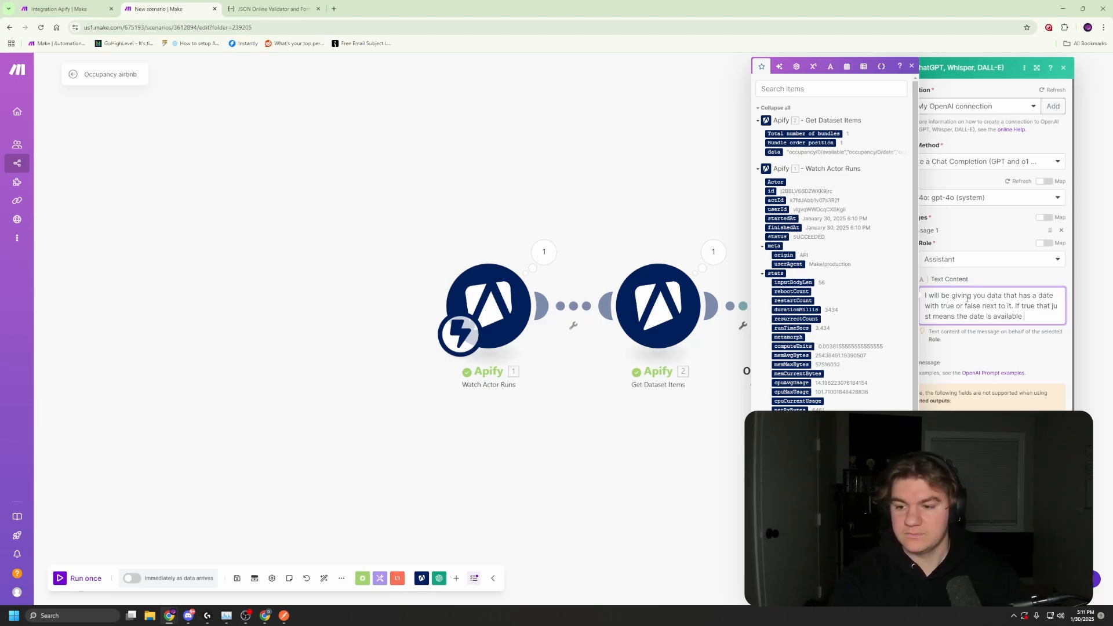
type("to be booked")
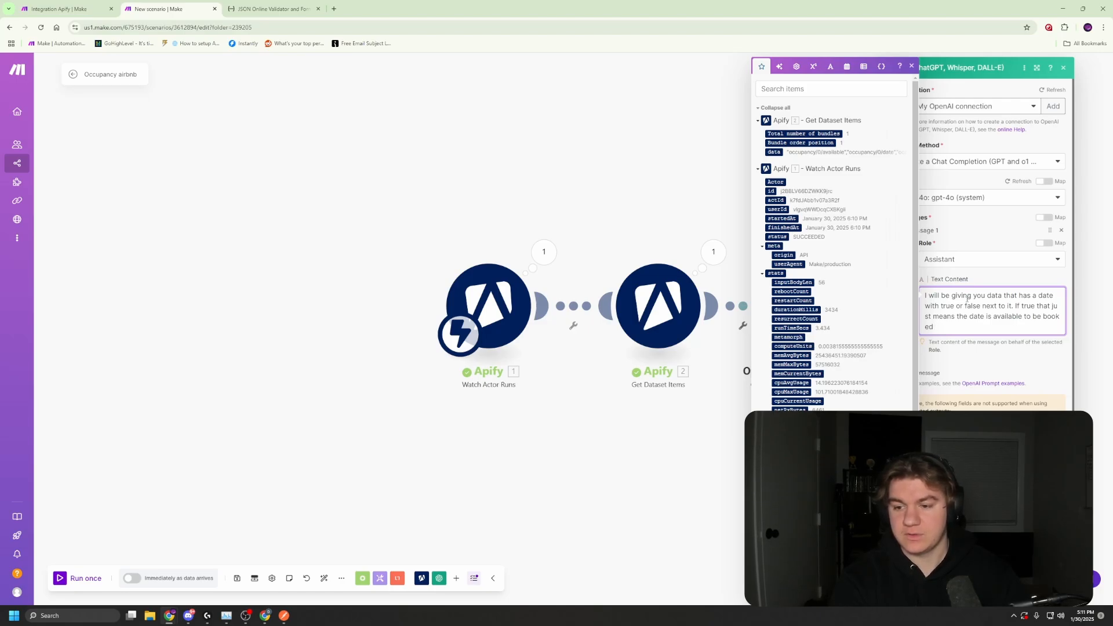
type(" on airbnb")
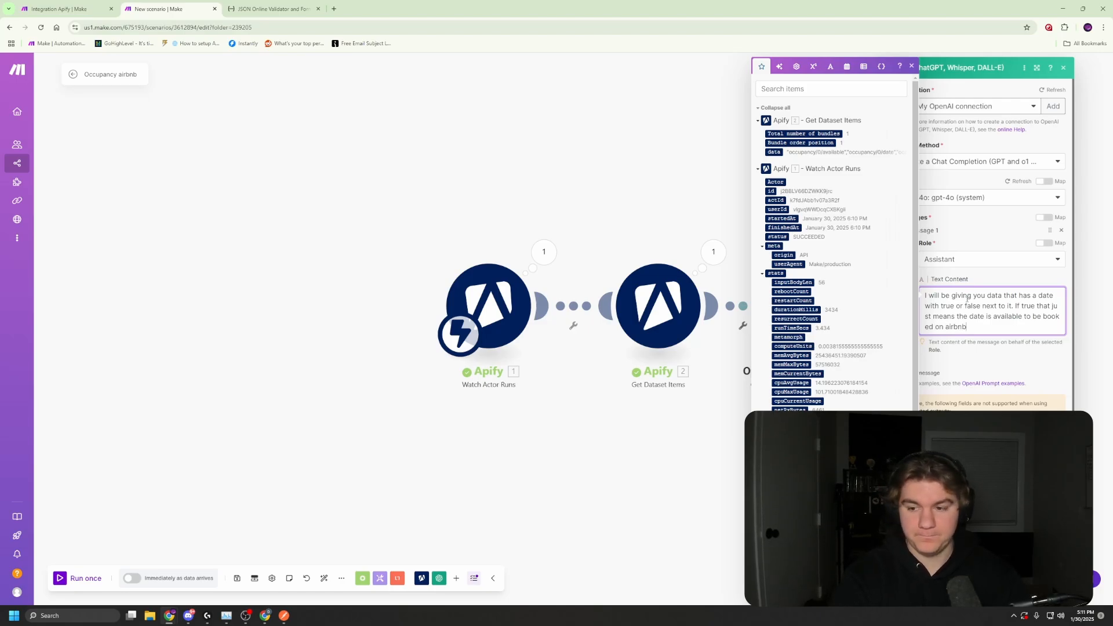
type(".")
Add a separate prompt paragraph reading "Give me this month and next month all available dates for booking.".
key("Return")
key("Return")
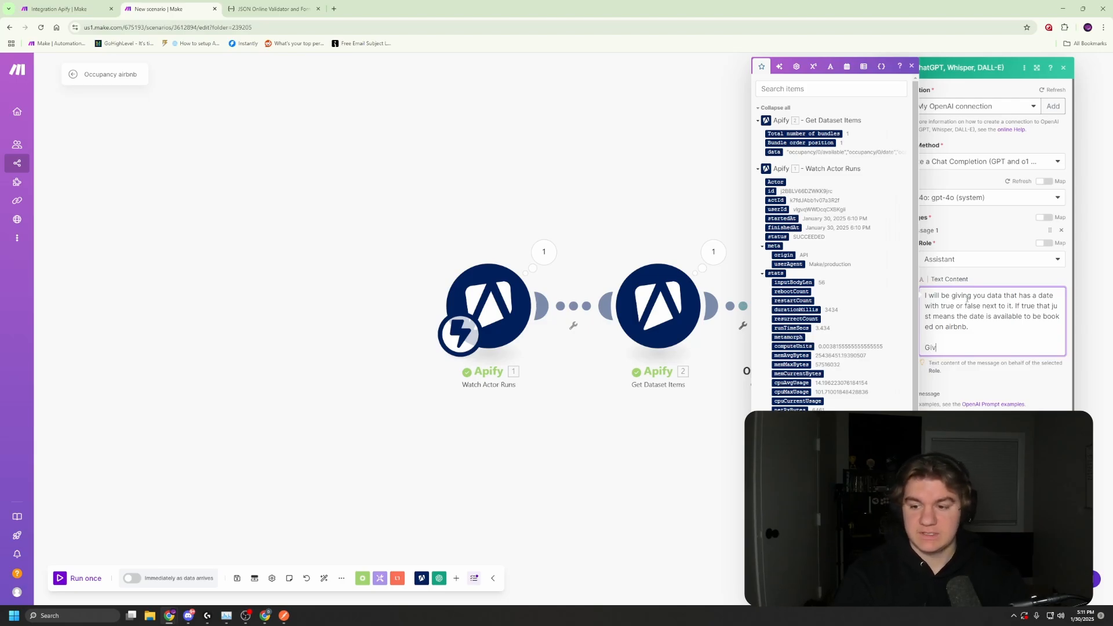
type("Give me the ")
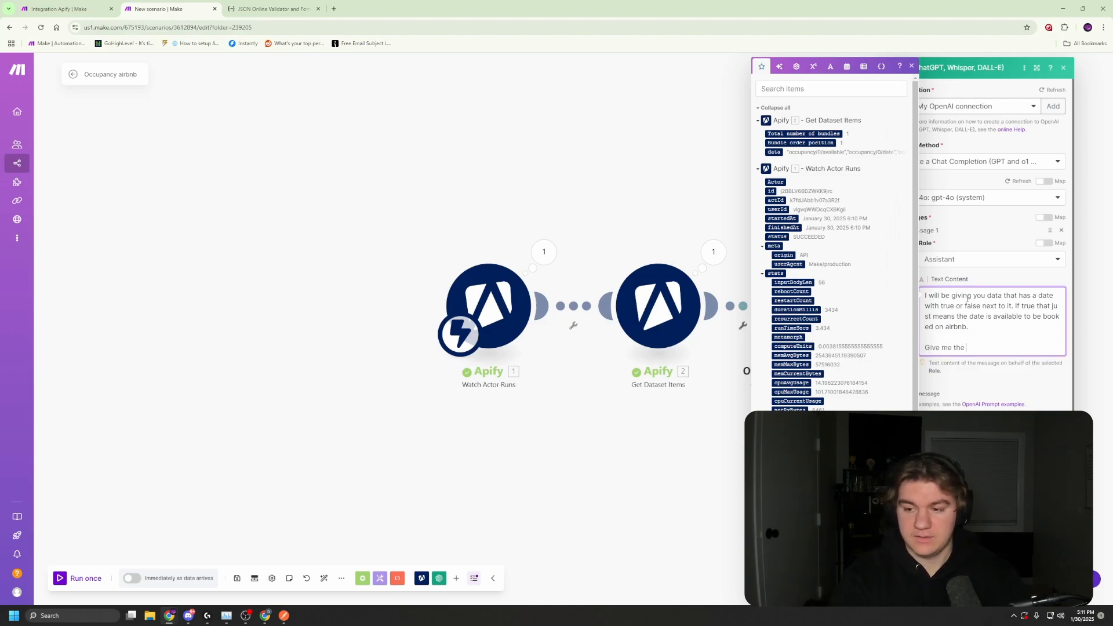
key("BackSpace")
key("BackSpace")
type("is mon")
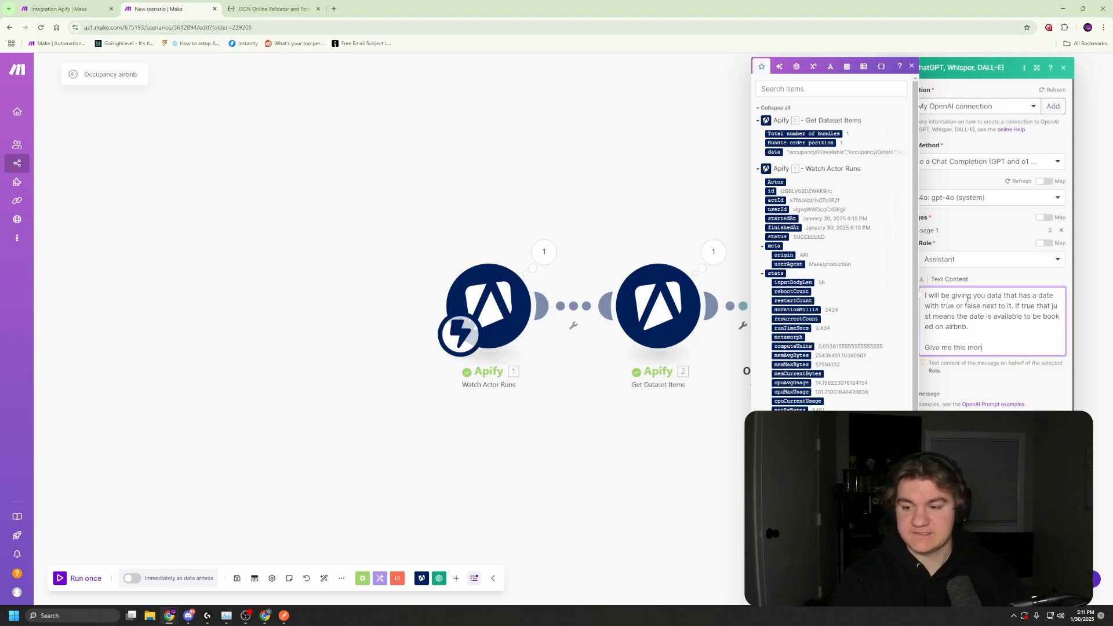
type("th and next month all")
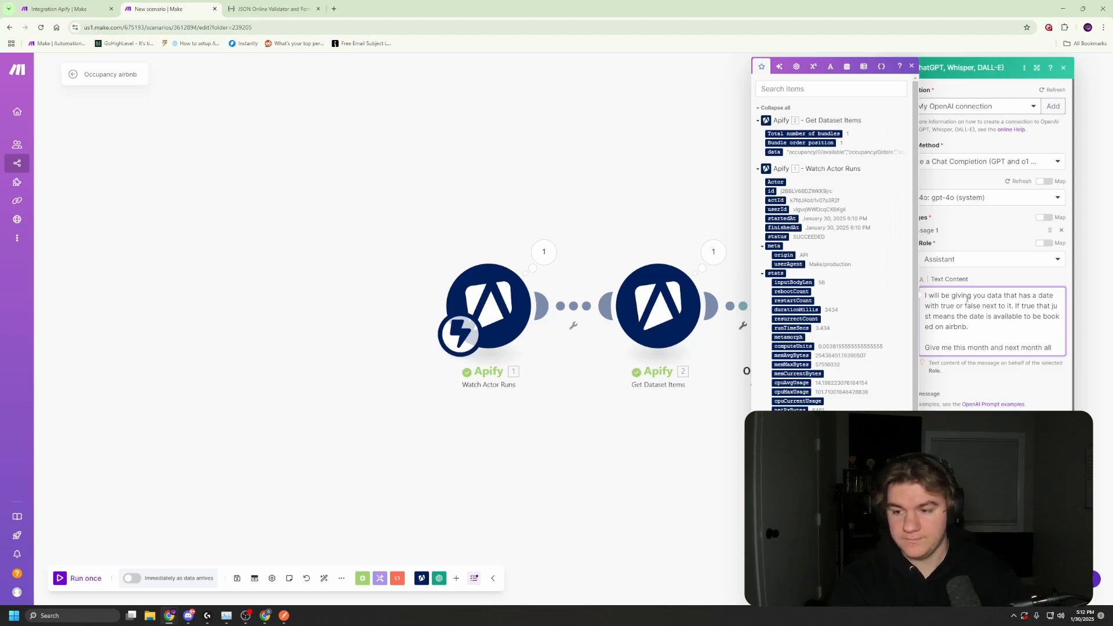
type(" available dates")
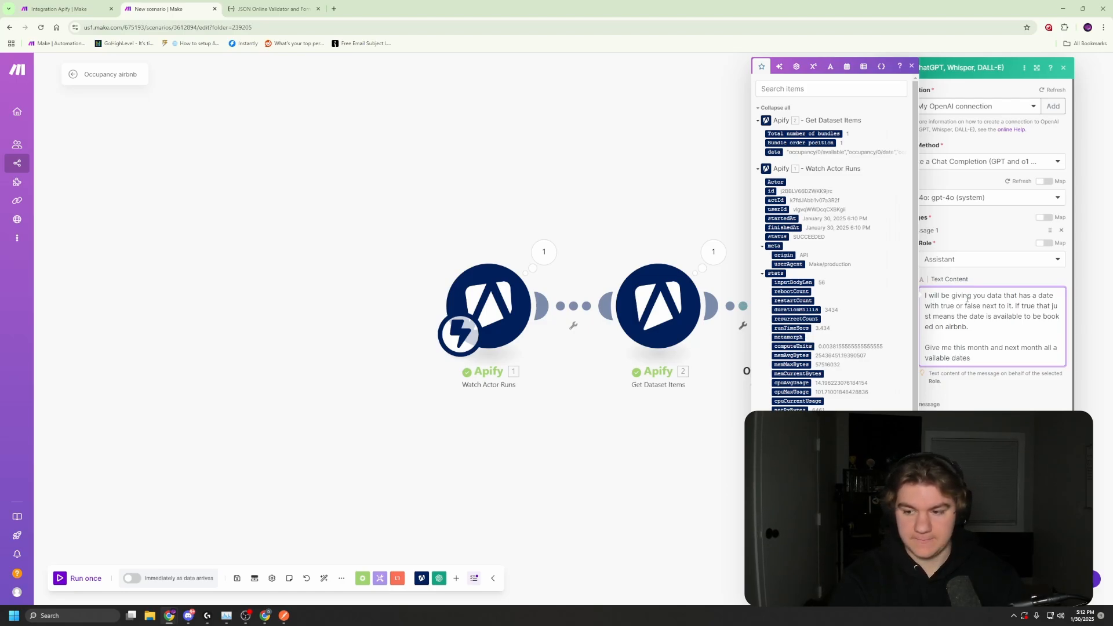
type(" for booki")
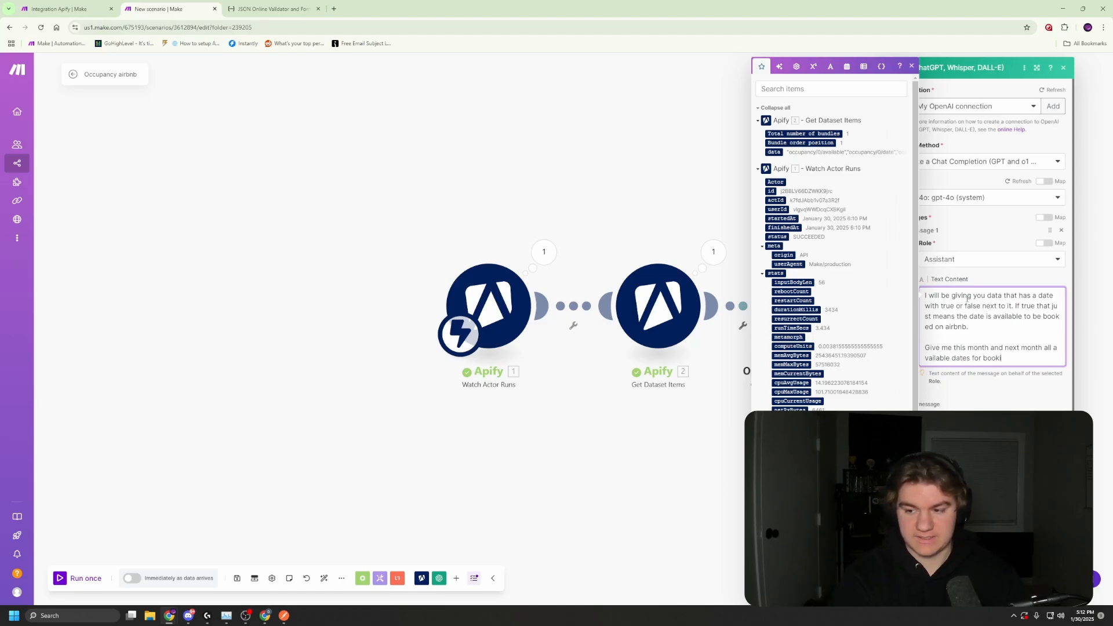
type("ng.")
Add a new paragraph "This is todays date for reference:" followed by the now variable.
key("Return")
key("Return")
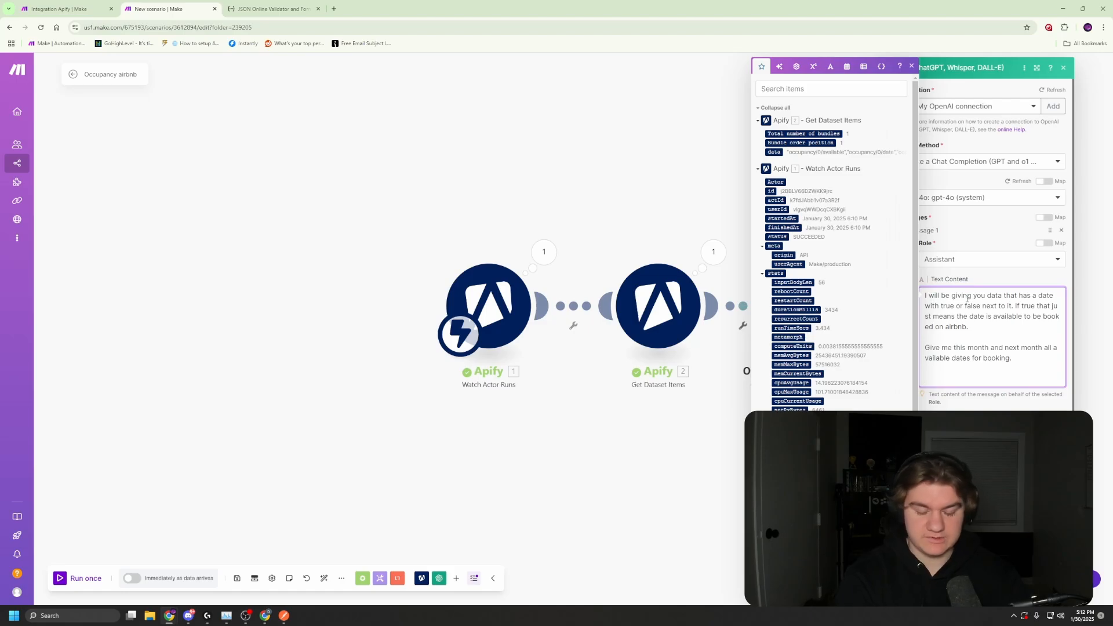
type("This is tod")
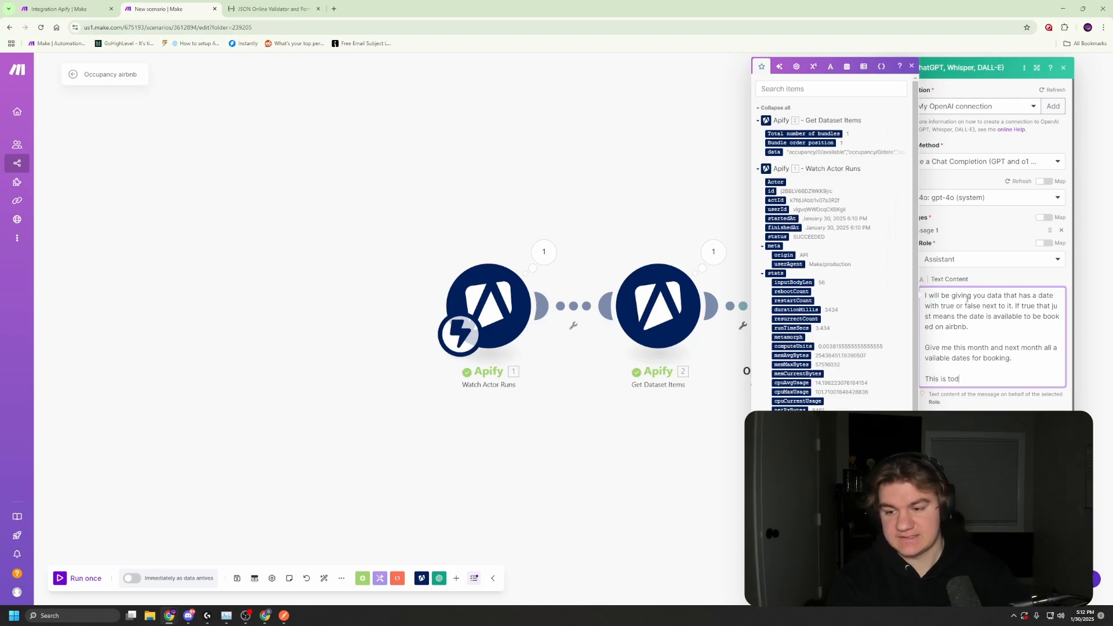
type("ays date for re")
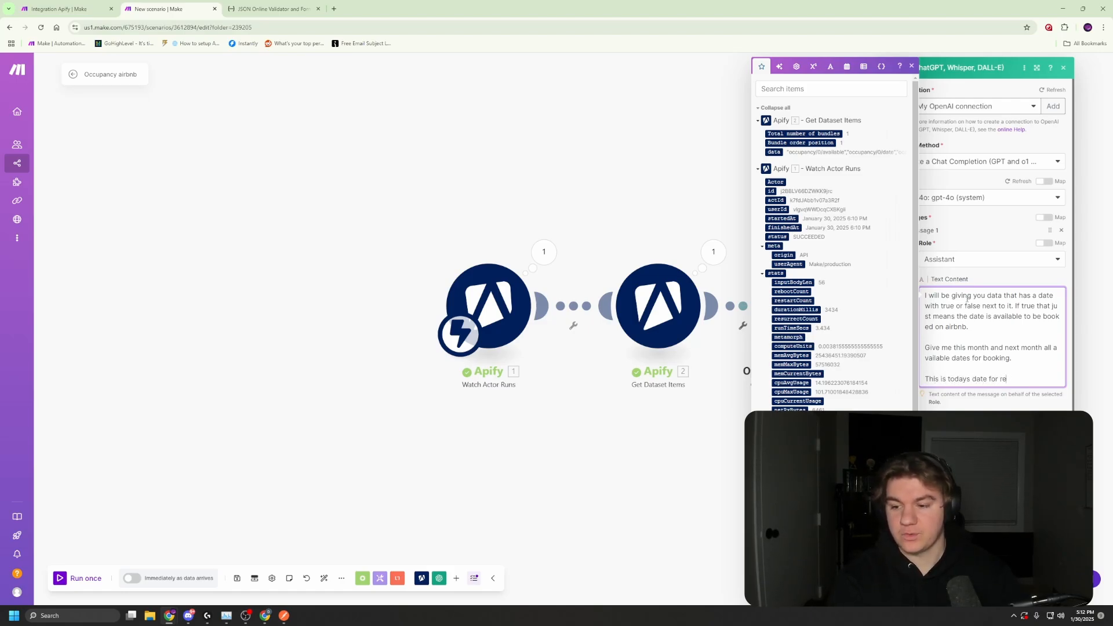
type("ference:")
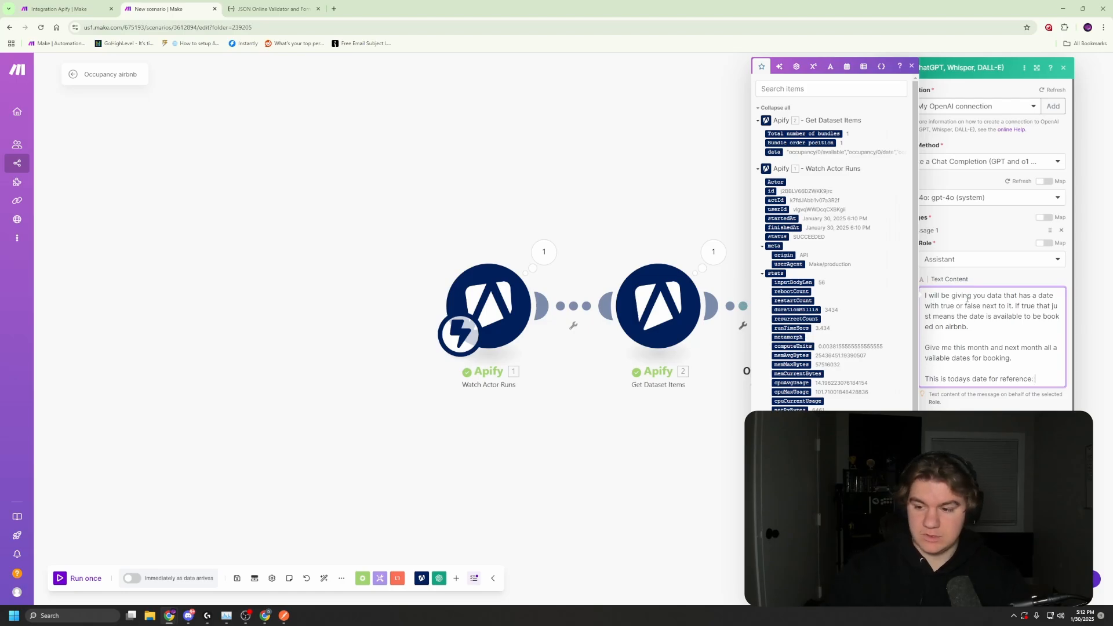
left_click(847, 68)
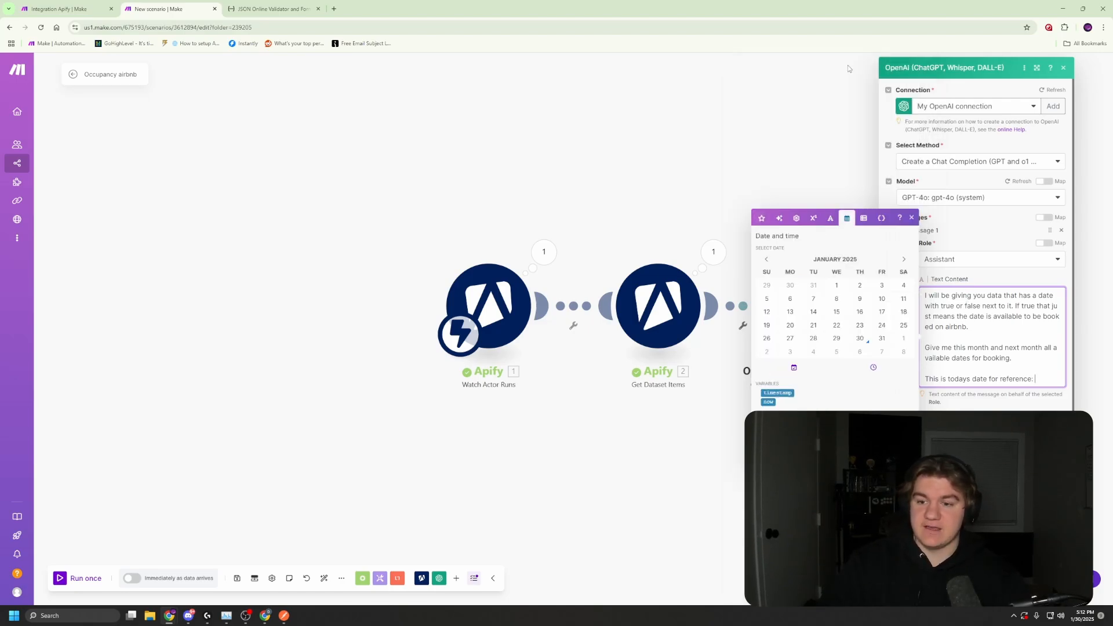
left_click(768, 402)
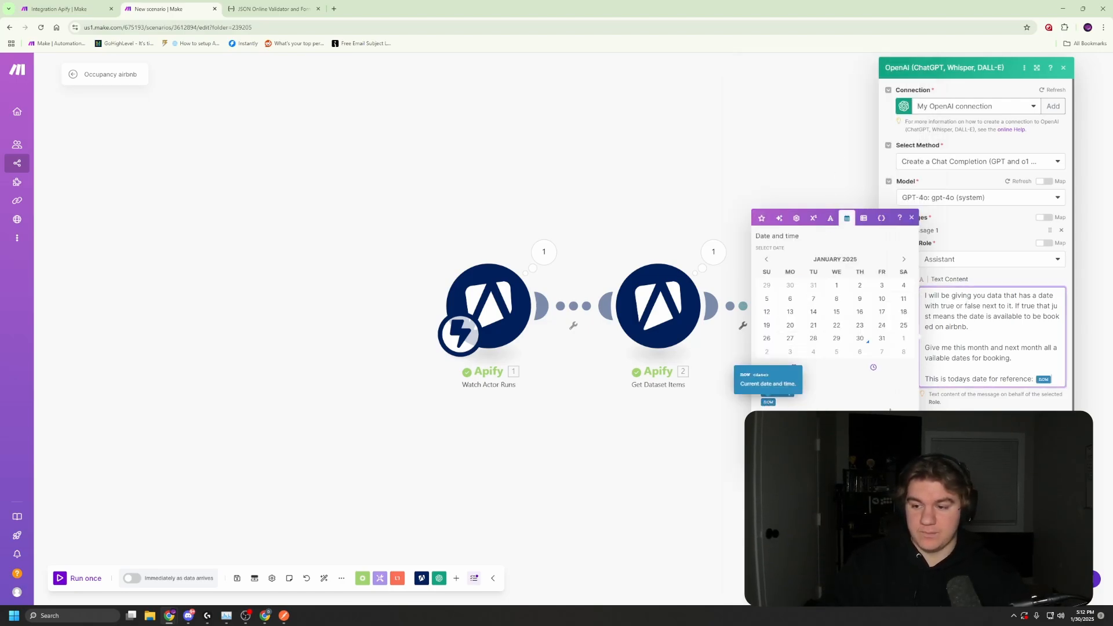
Finish the prompt with "Here is your data:" followed by the data value mapped from Get Dataset Items.
key("Return")
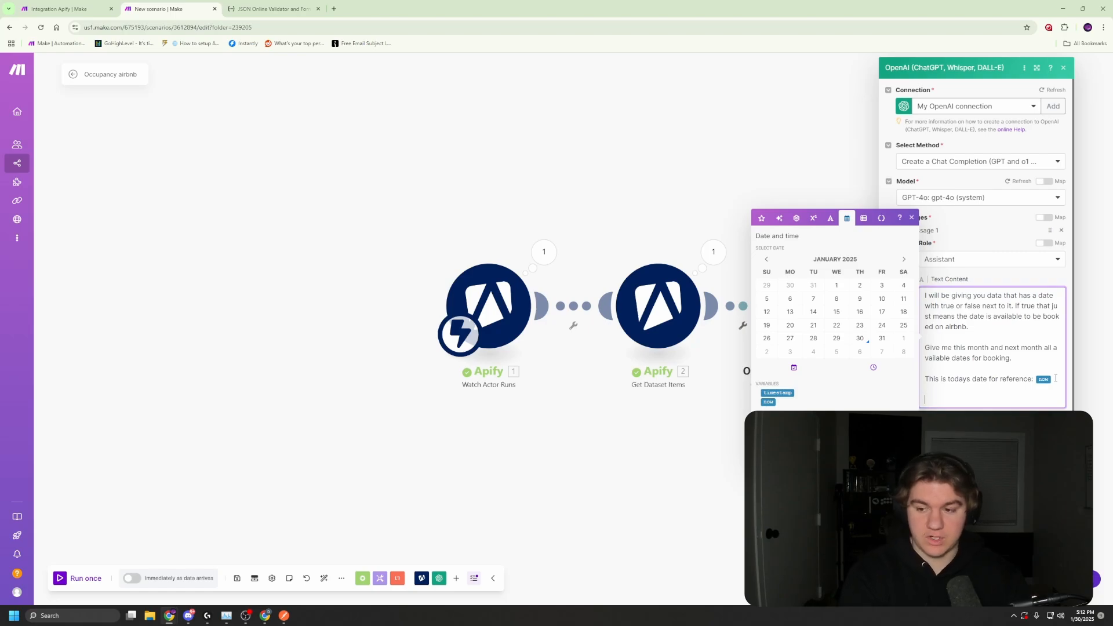
type("T")
key("BackSpace")
type("Here is ")
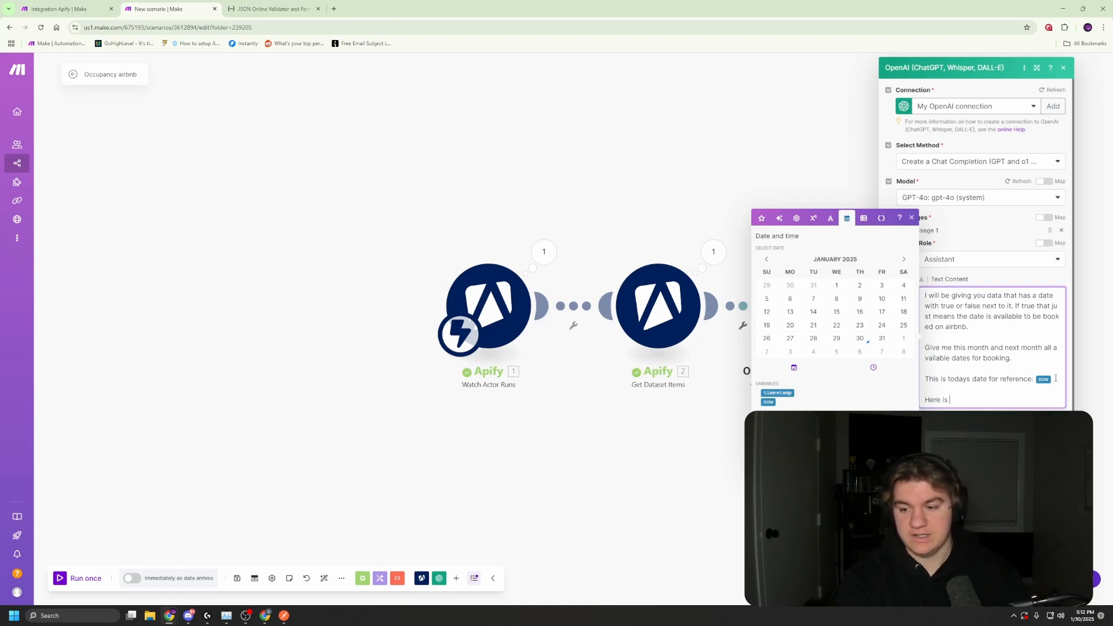
type("your data:")
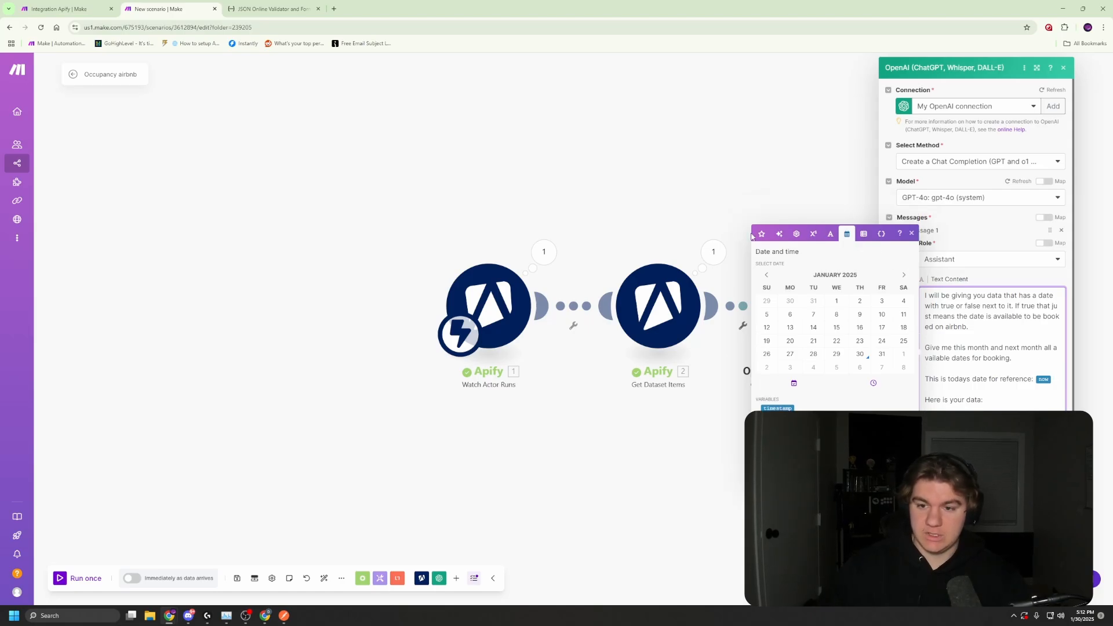
left_click(761, 218)
left_click(774, 152)
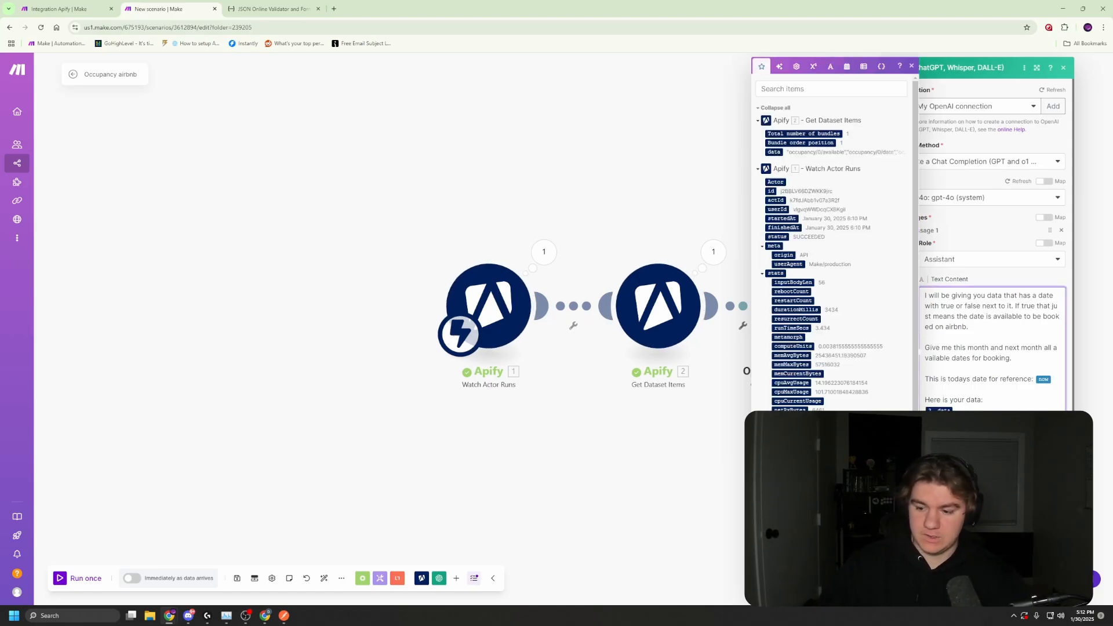
left_click(379, 433)
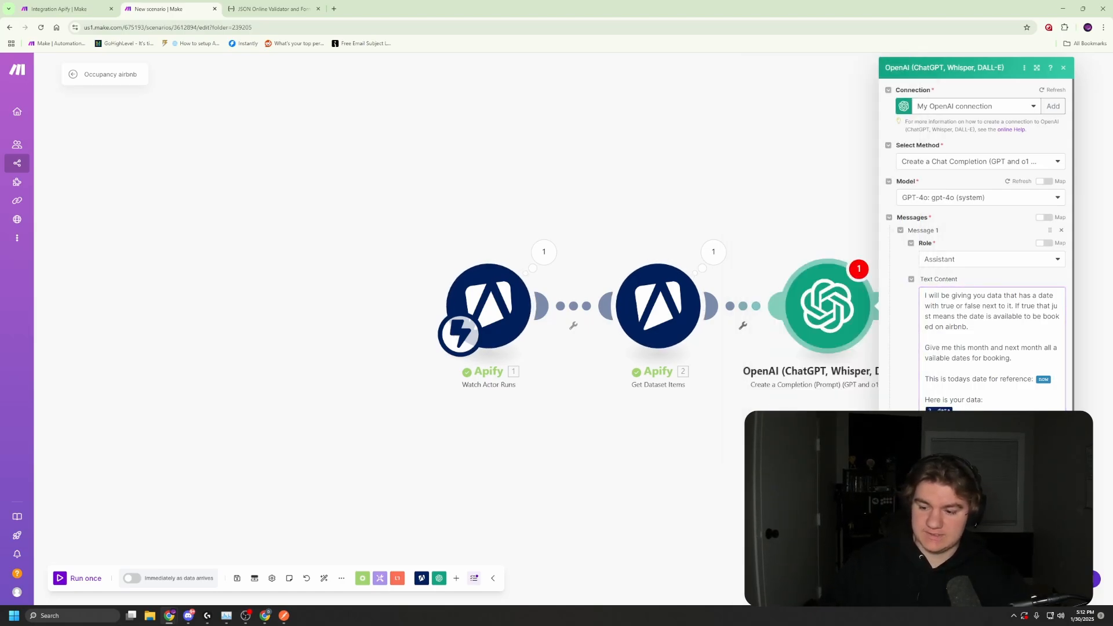
Run the Occupancy airbnb scenario once, trigger it by running Integration Apify once, and return to Occupancy airbnb.
left_click(81, 582)
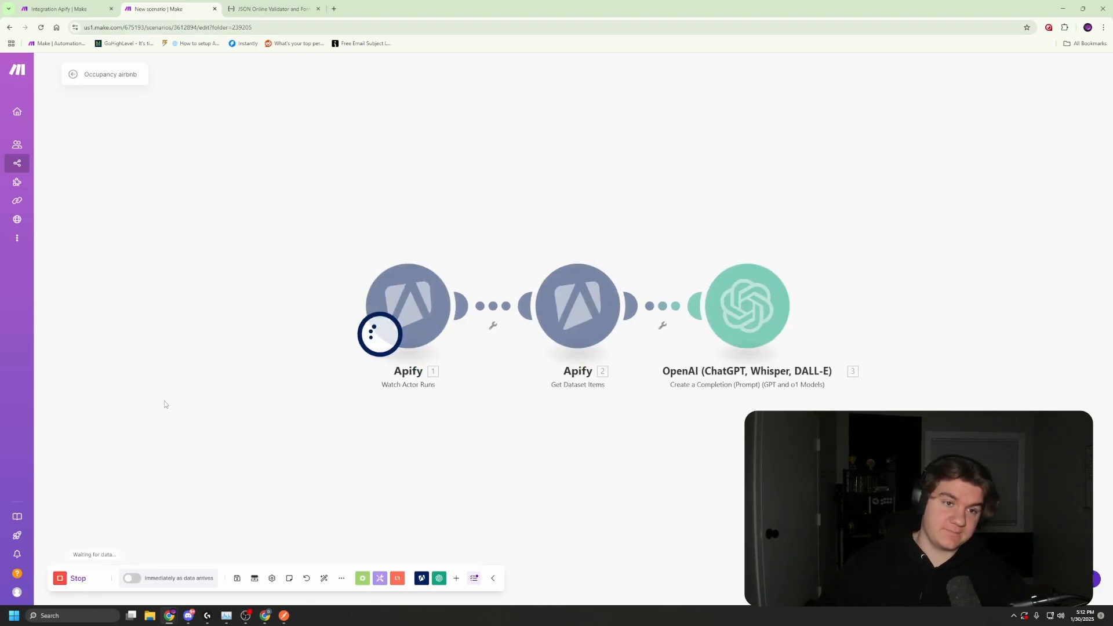
left_click(62, 7)
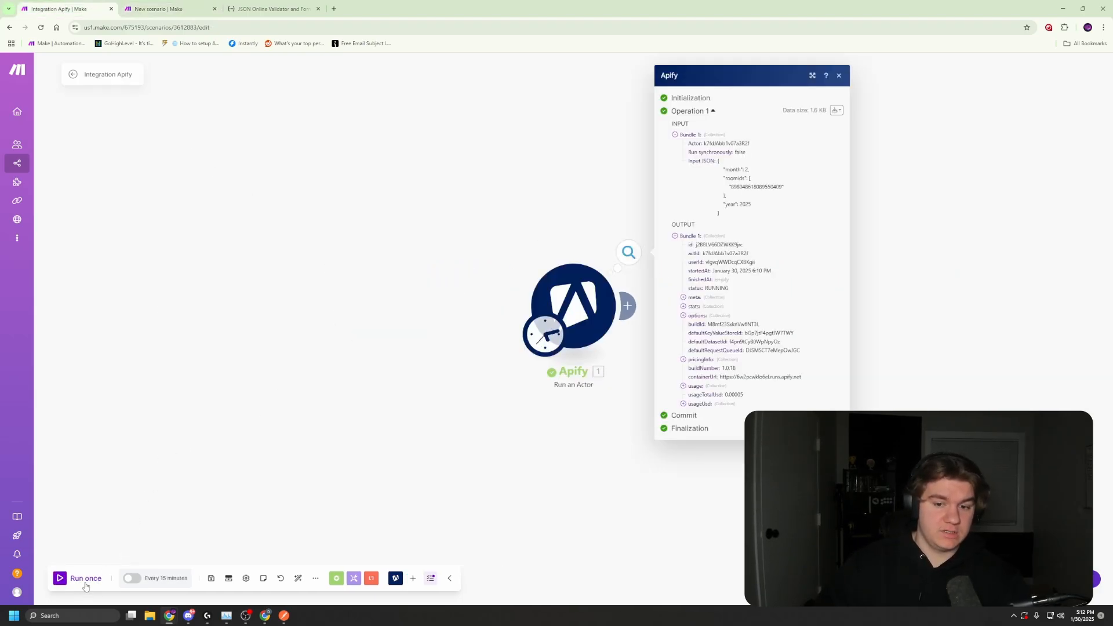
left_click(158, 9)
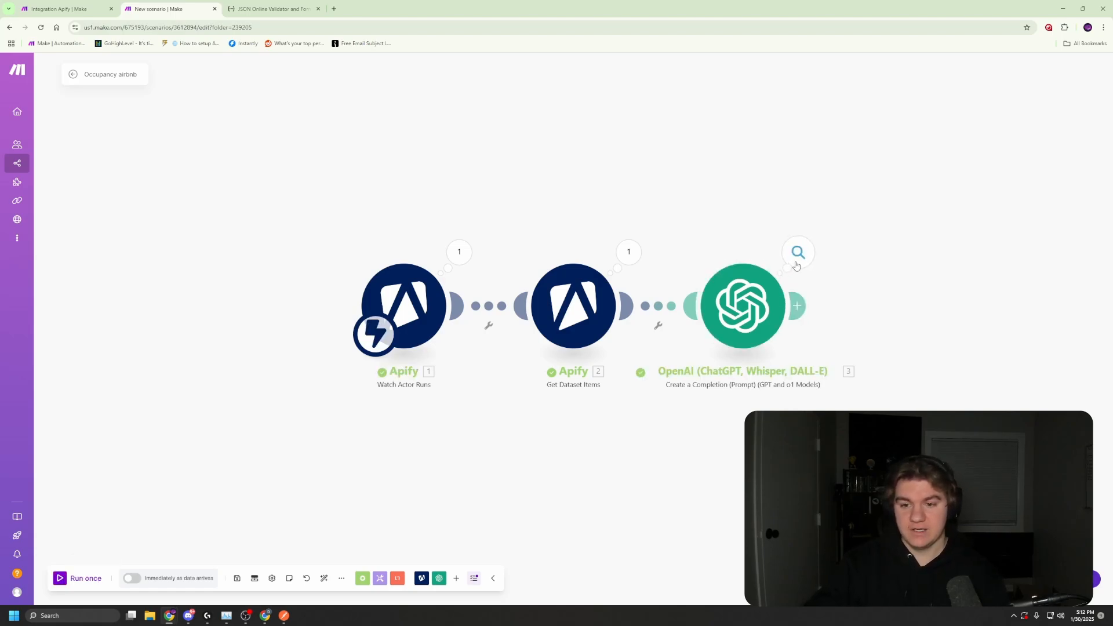
Inspect the OpenAI module's output for the available February and March dates.
left_click(800, 254)
left_click(853, 285)
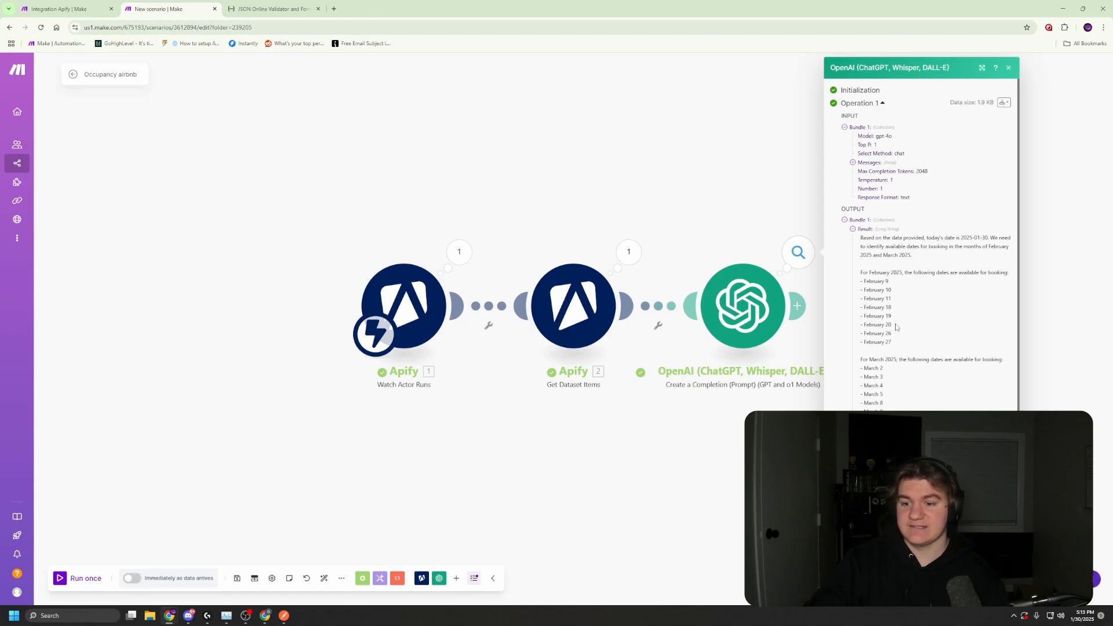
scroll(902, 386, "down", 1)
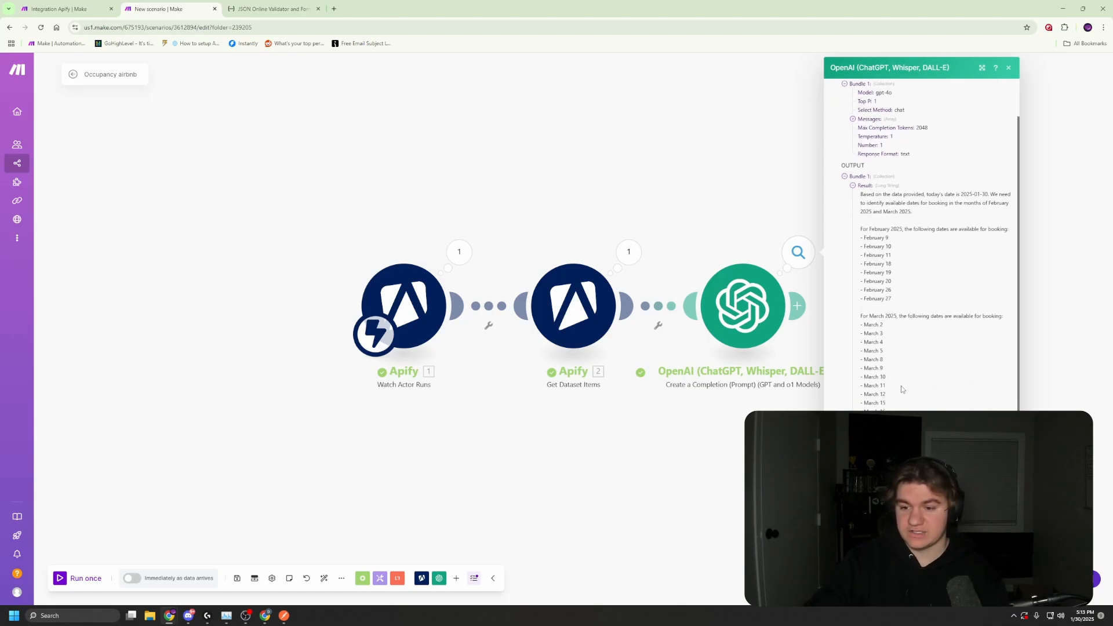
scroll(902, 387, "up", 1)
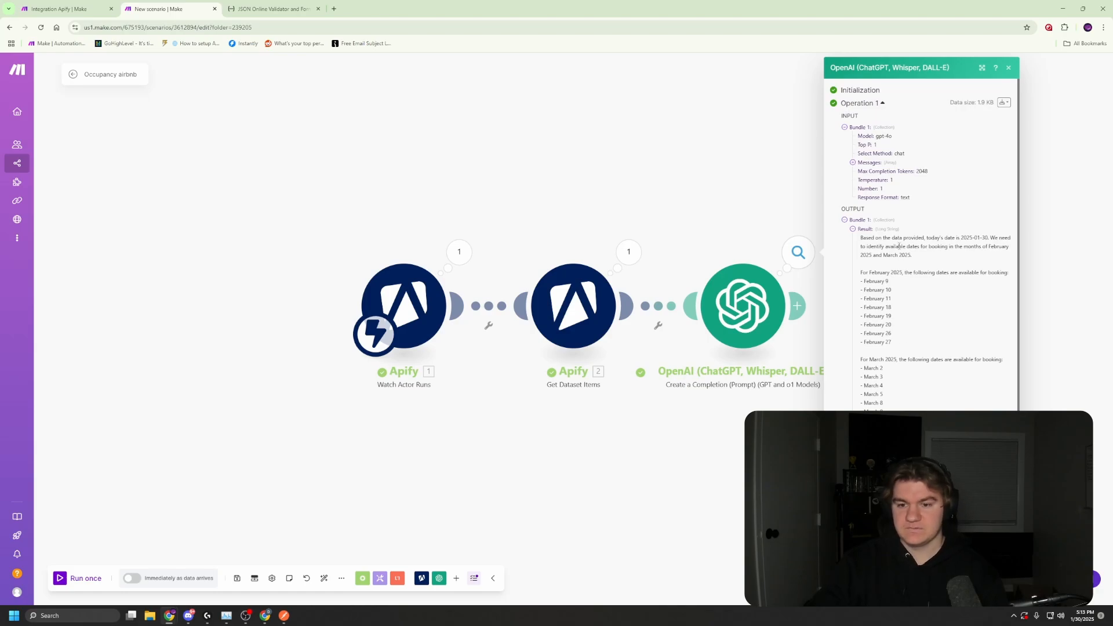
Reopen the OpenAI module's prompt and insert a new instruction starting with "Don't giv" below the date reference line.
left_click(762, 305)
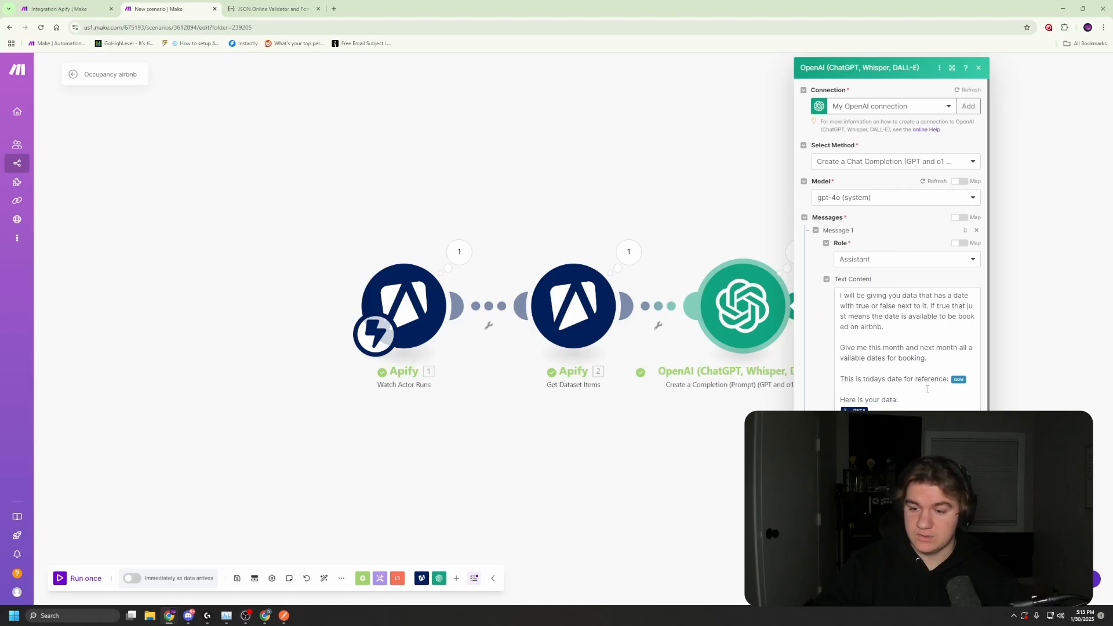
left_click(927, 389)
key("Return")
key("Return")
type("Don't giv")
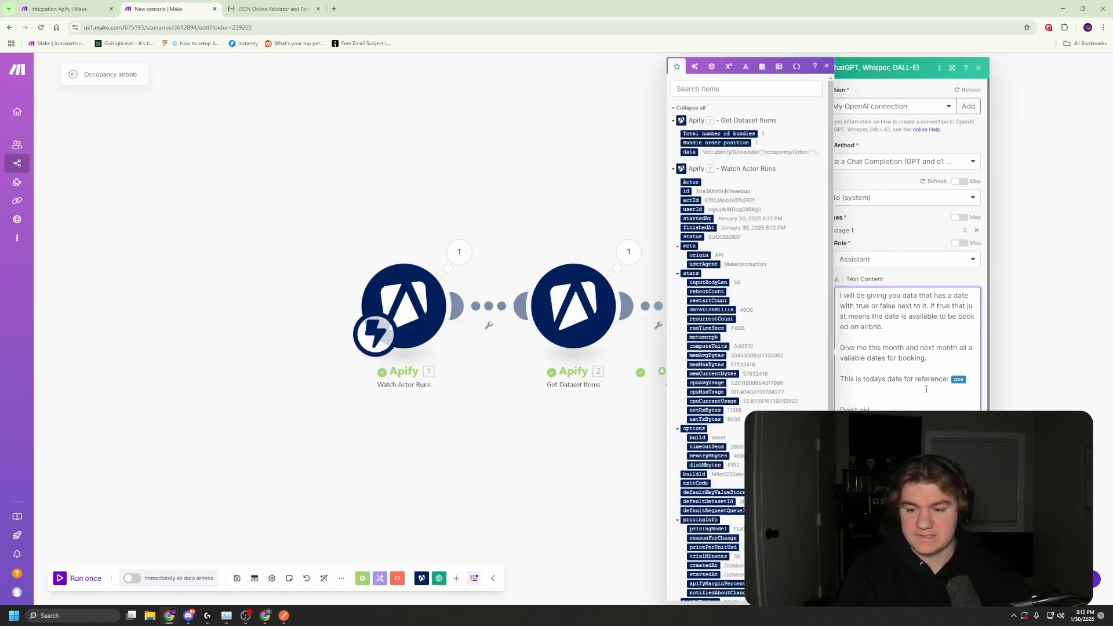